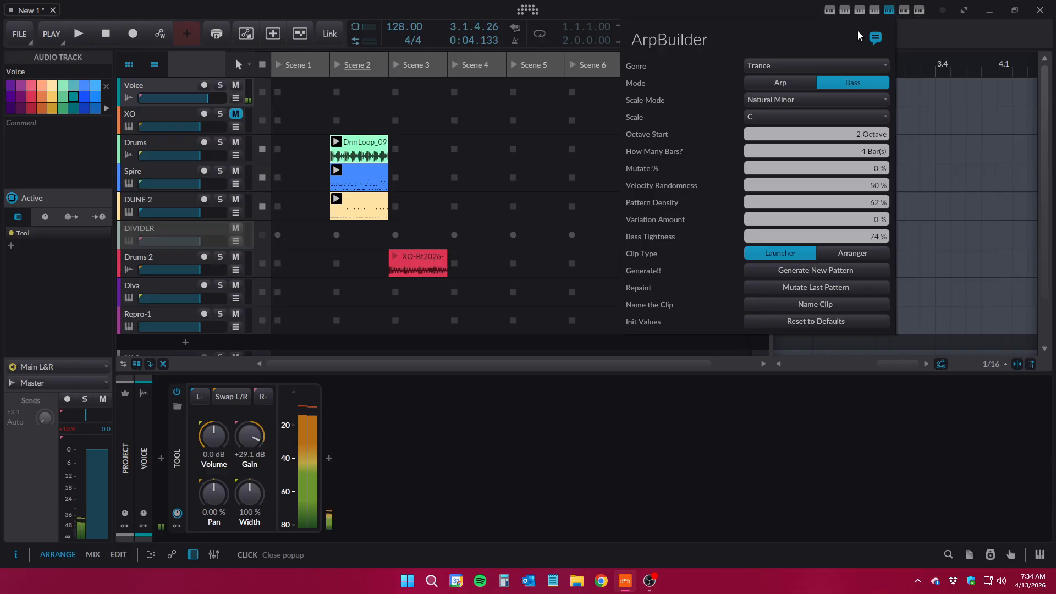
Review the available genres and scale modes in ArpBuilder without changing either setting
left_click(770, 66)
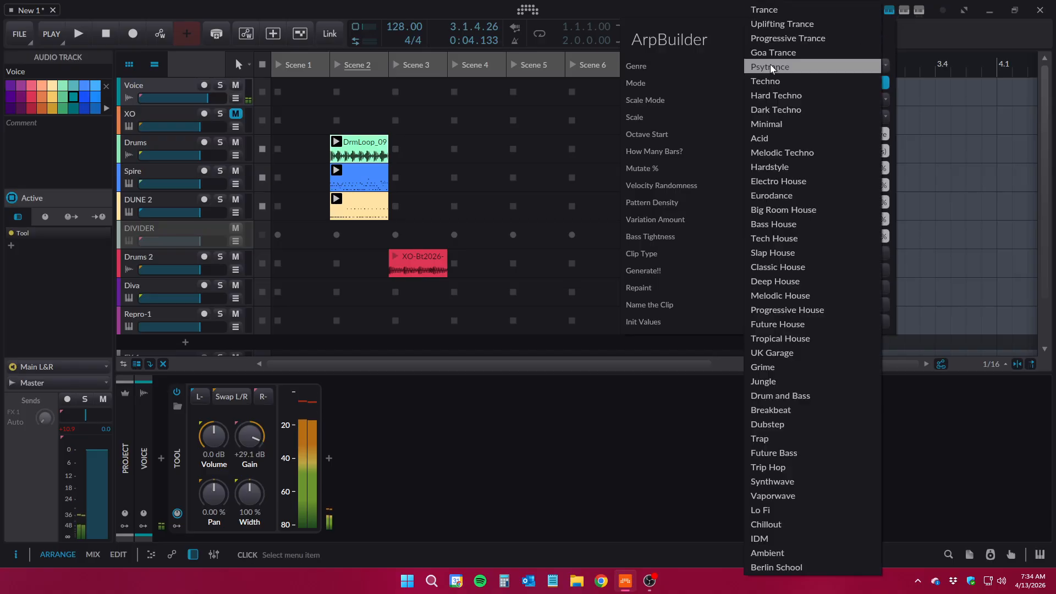
left_click(770, 67)
left_click(774, 70)
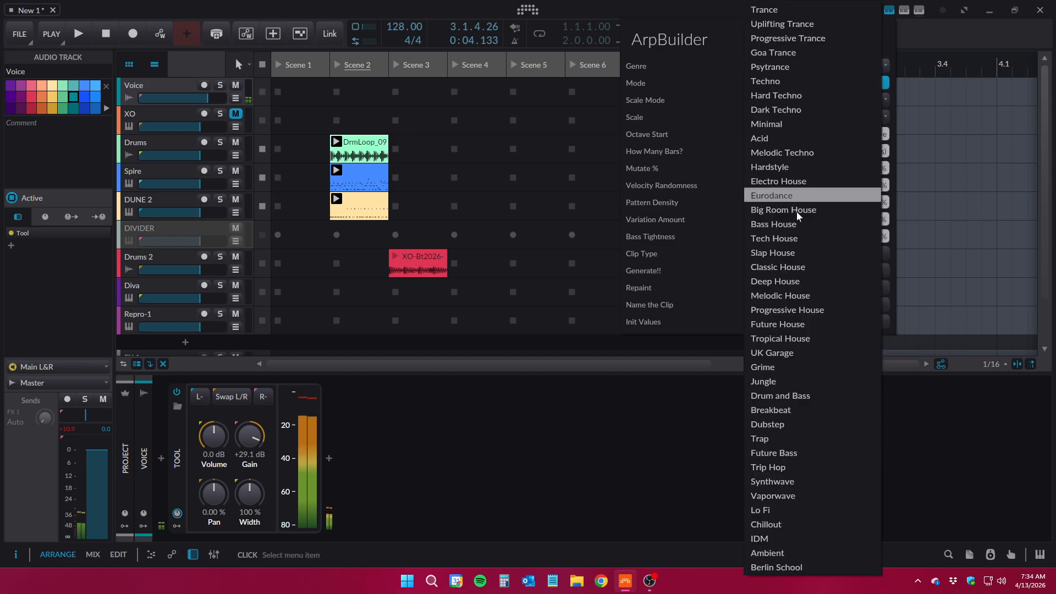
left_click(704, 72)
left_click(790, 100)
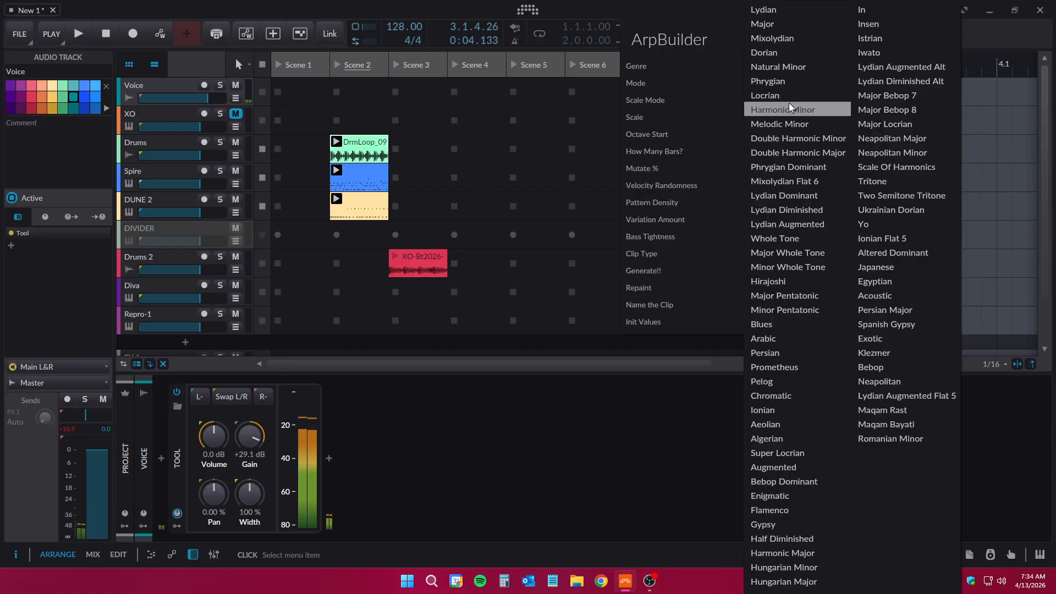
left_click(709, 117)
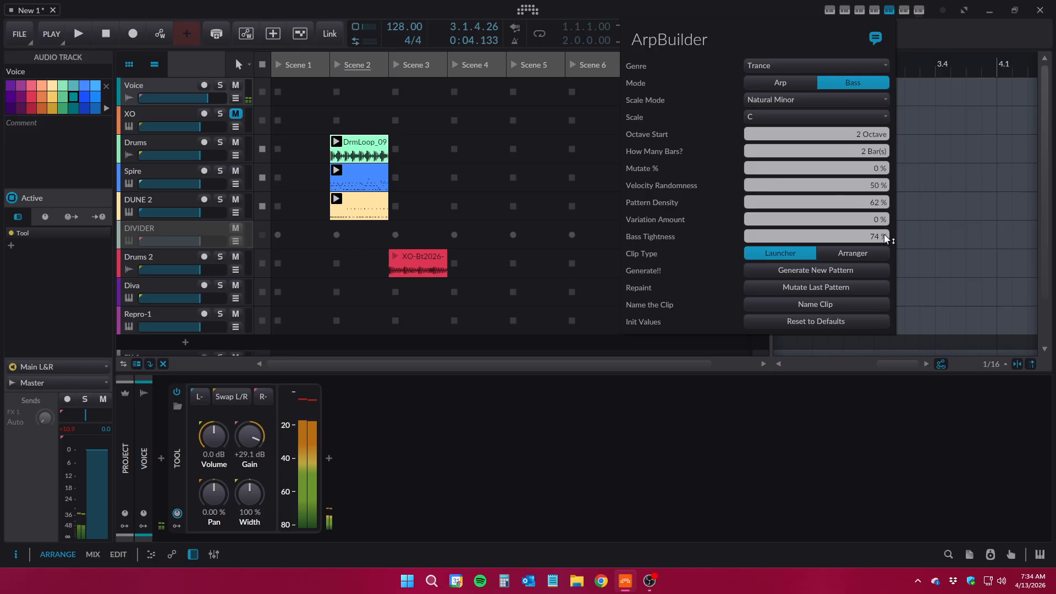
Try the Big Room House genre in ArpBuilder, and settle on Eurodance as the genre
left_click(795, 70)
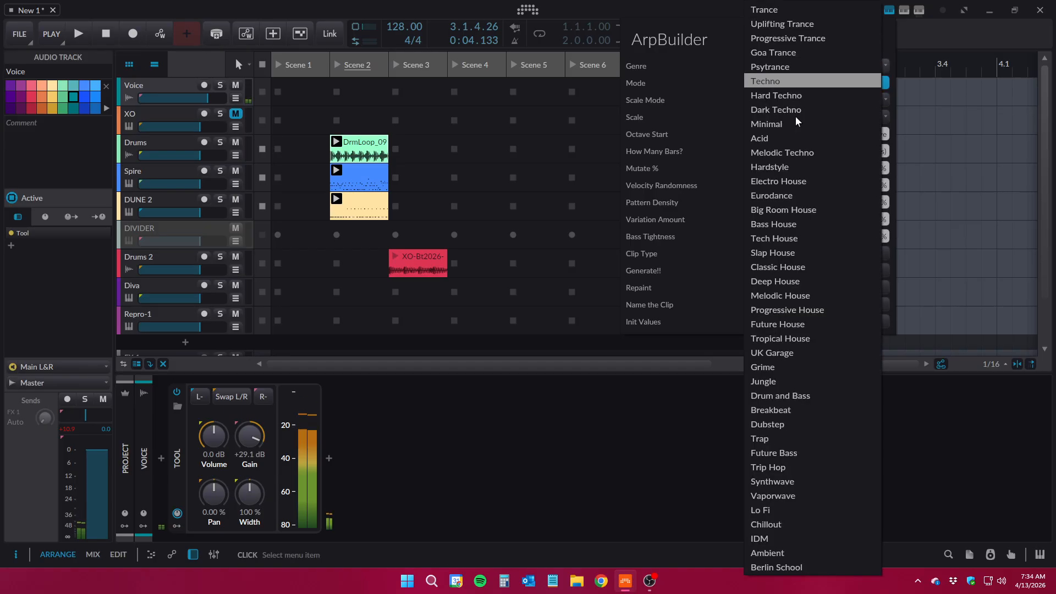
left_click(836, 208)
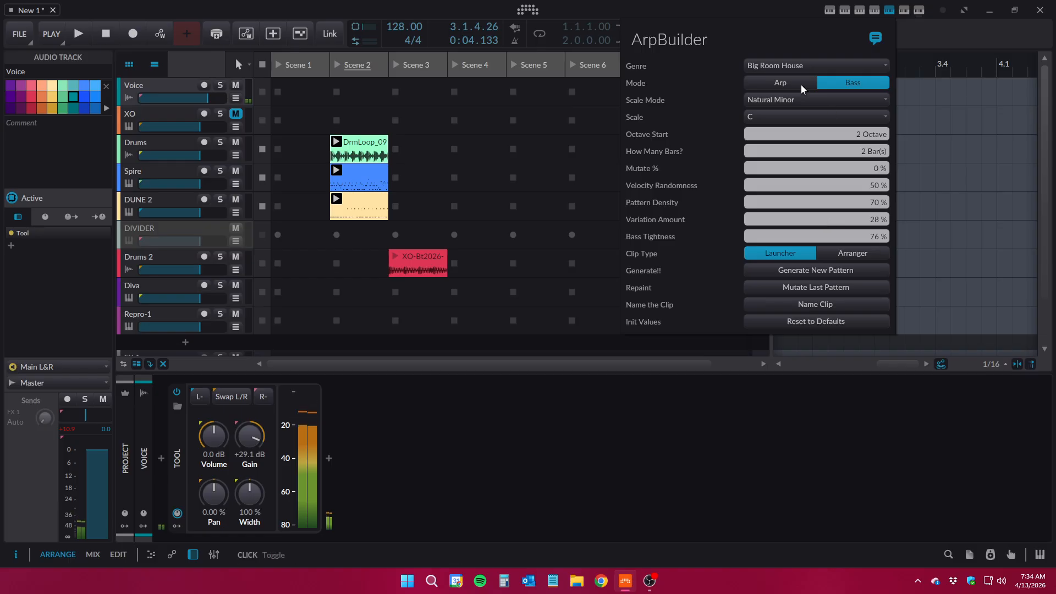
left_click(793, 67)
left_click(826, 194)
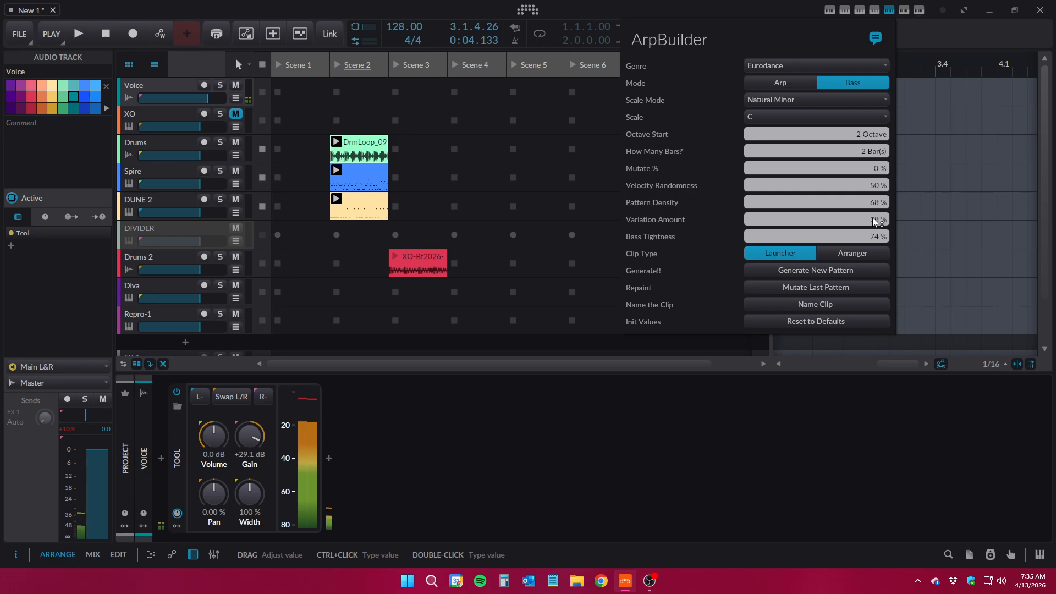
Switch the ArpBuilder clip type between Arranger and Launcher, ending on Launcher
left_click(859, 254)
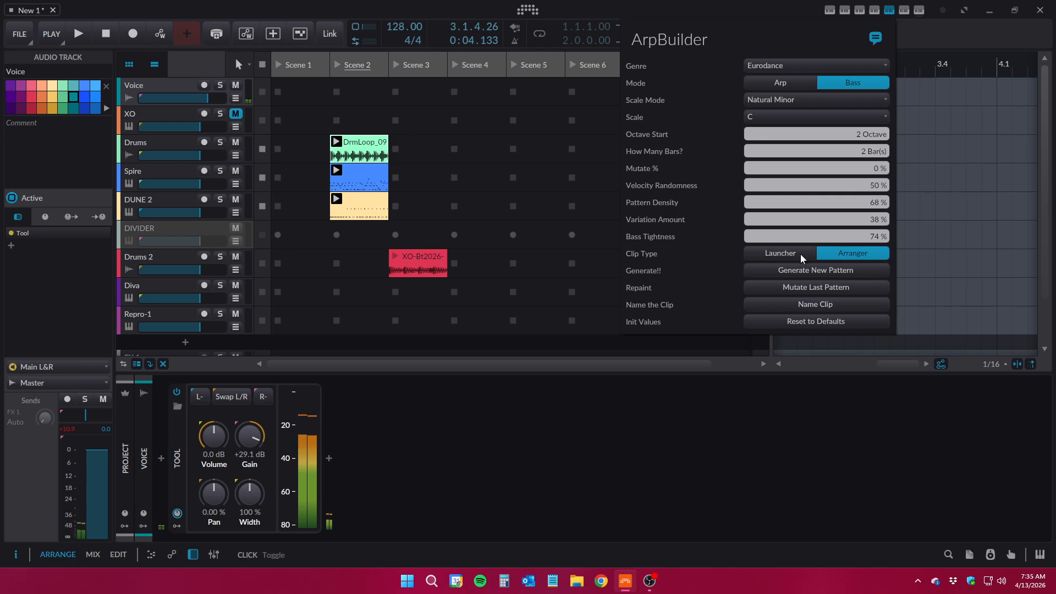
left_click(798, 253)
left_click(854, 254)
left_click(790, 255)
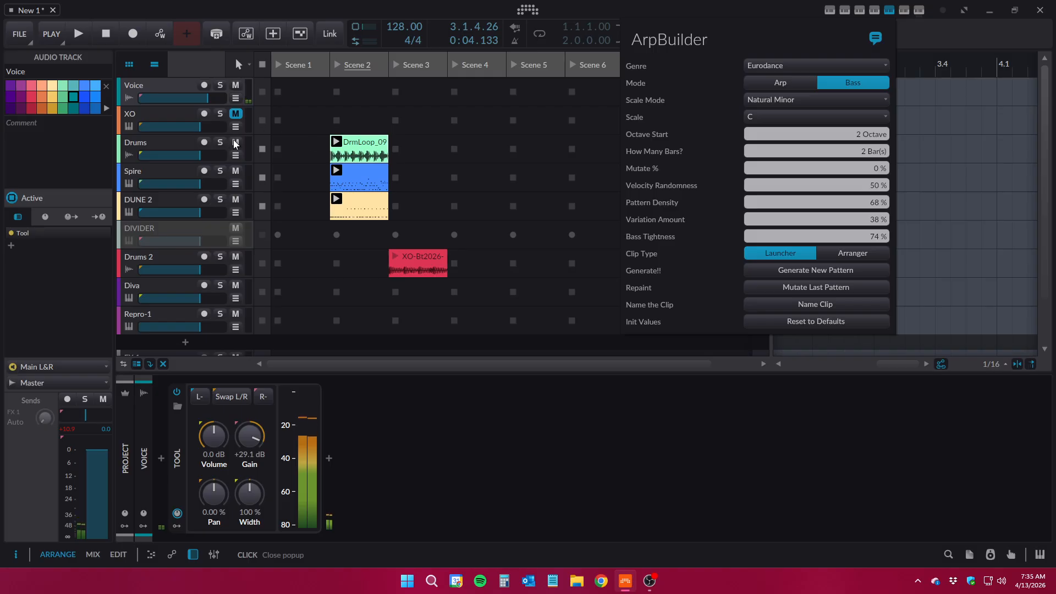
Close ArpBuilder, solo the Spire track and launch Scene 2
left_click(395, 142)
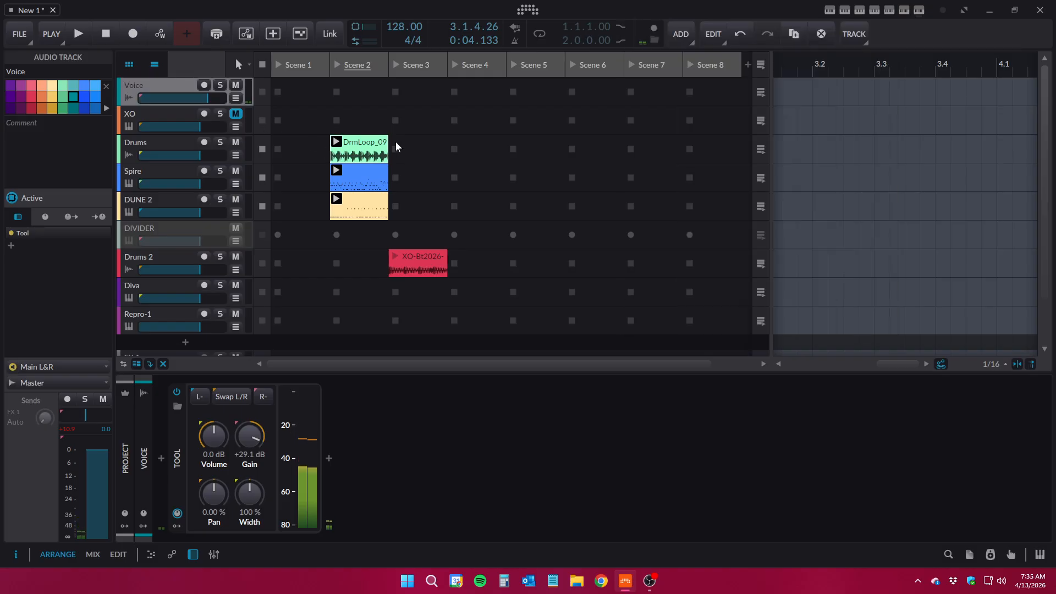
left_click(236, 142)
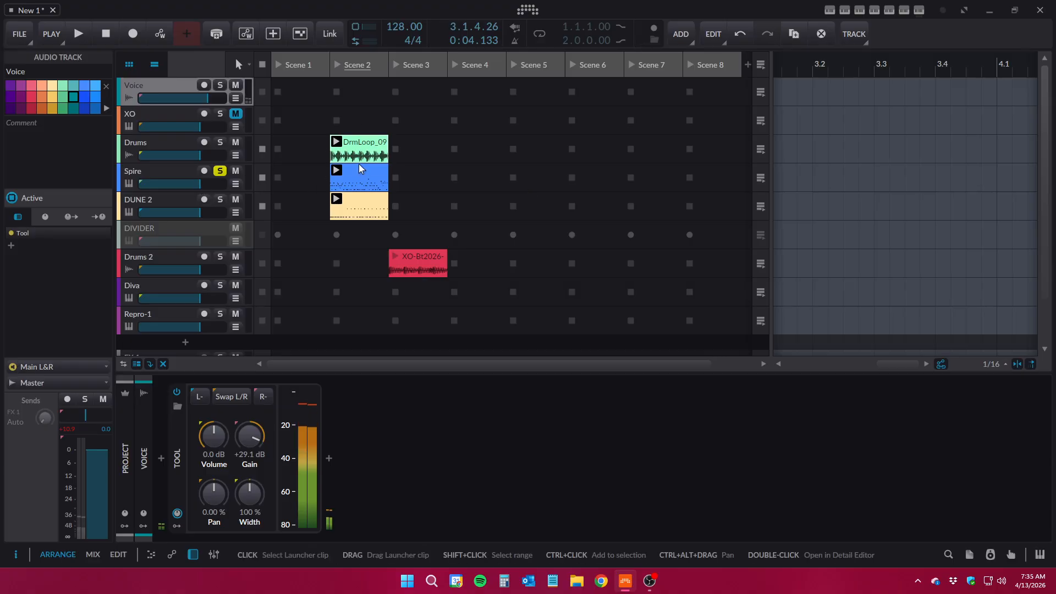
left_click(338, 66)
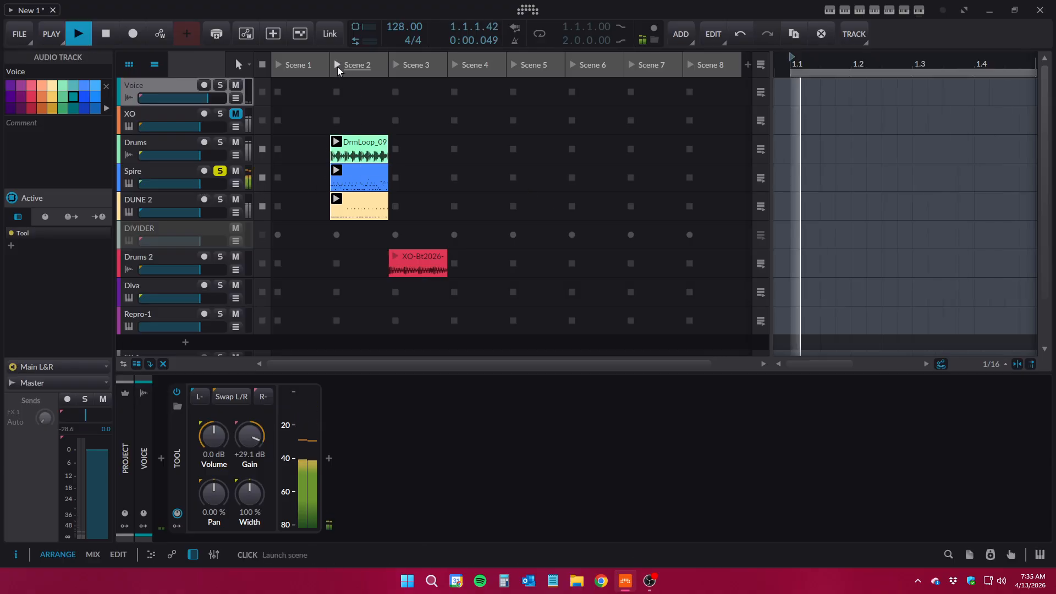
Open the Spire clip of Scene 2 in an enlarged note editor to inspect its whole pattern
left_click(366, 183)
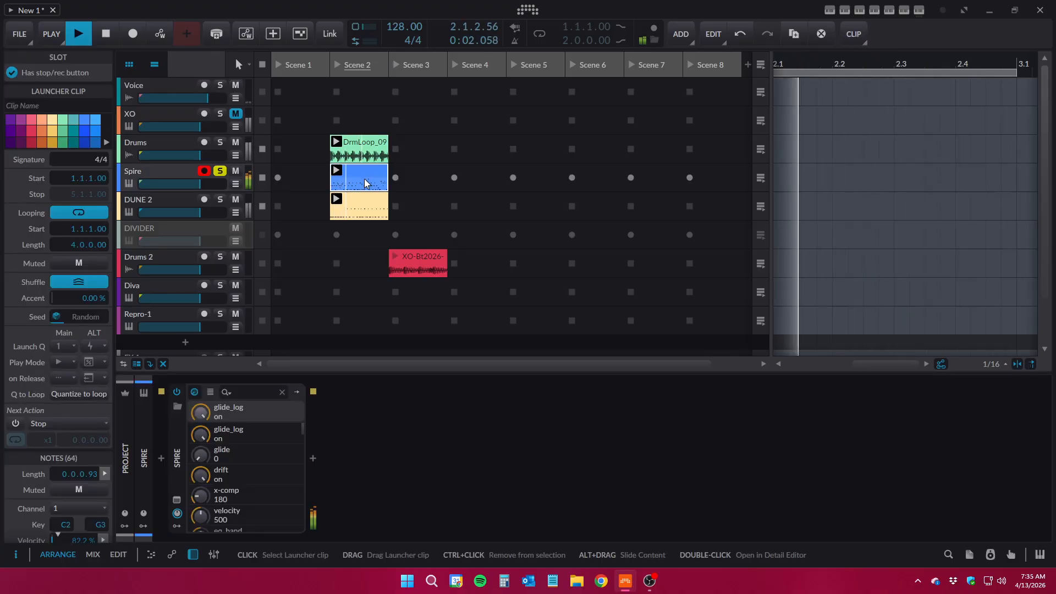
double_click(366, 183)
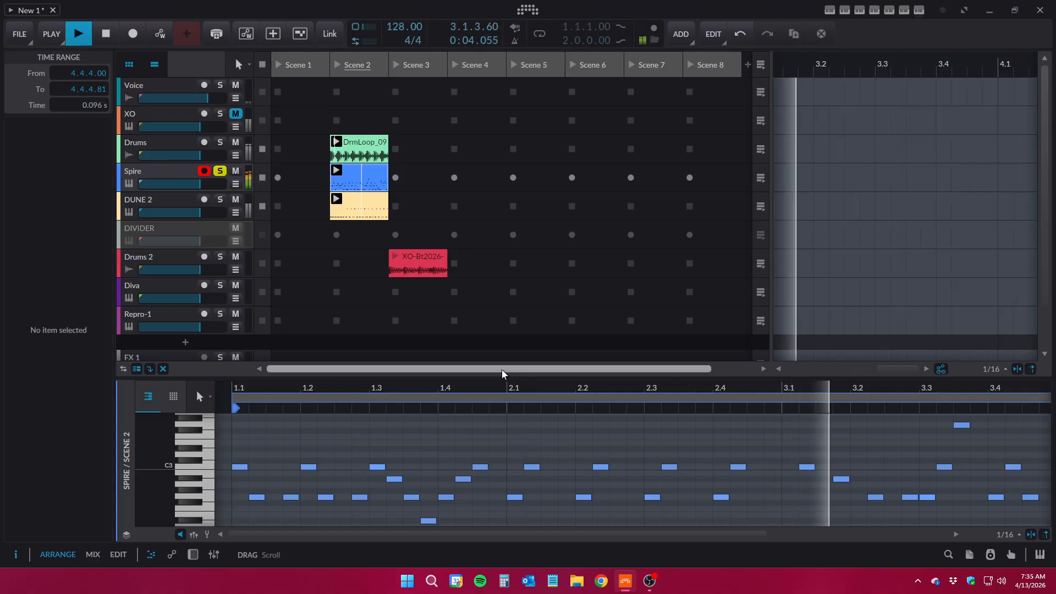
left_click_drag(502, 375, 461, 173)
left_click_drag(499, 234, 470, 249)
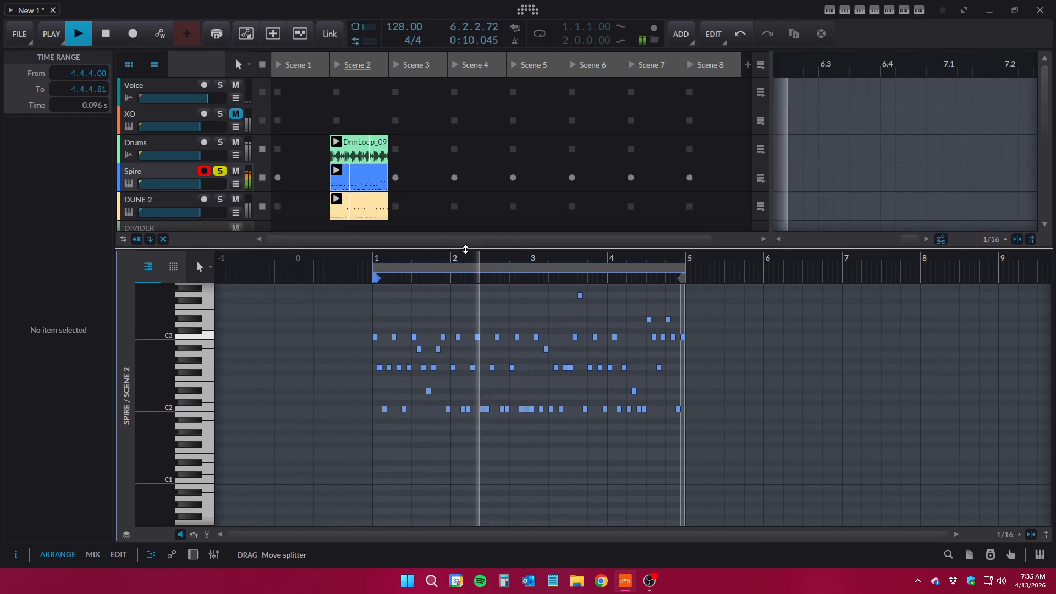
Show the DUNE 2 clip of Scene 2 in the note editor to inspect its whole bass pattern
left_click(359, 208)
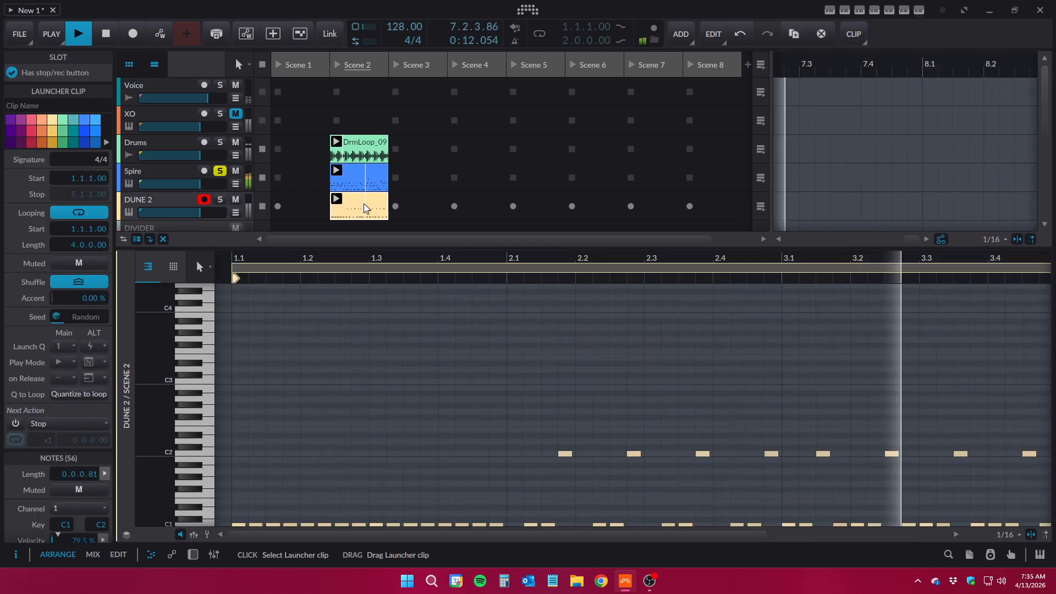
left_click_drag(497, 262, 501, 211)
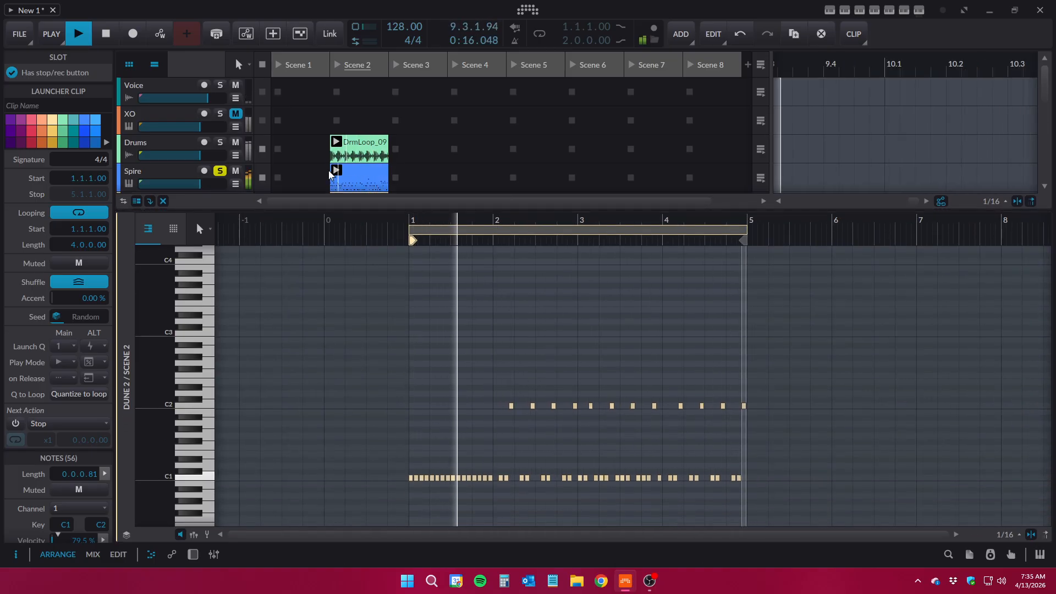
left_click_drag(301, 211, 298, 295)
Solo DUNE 2 together with Spire to listen to both, and unsolo both tracks
left_click(220, 199)
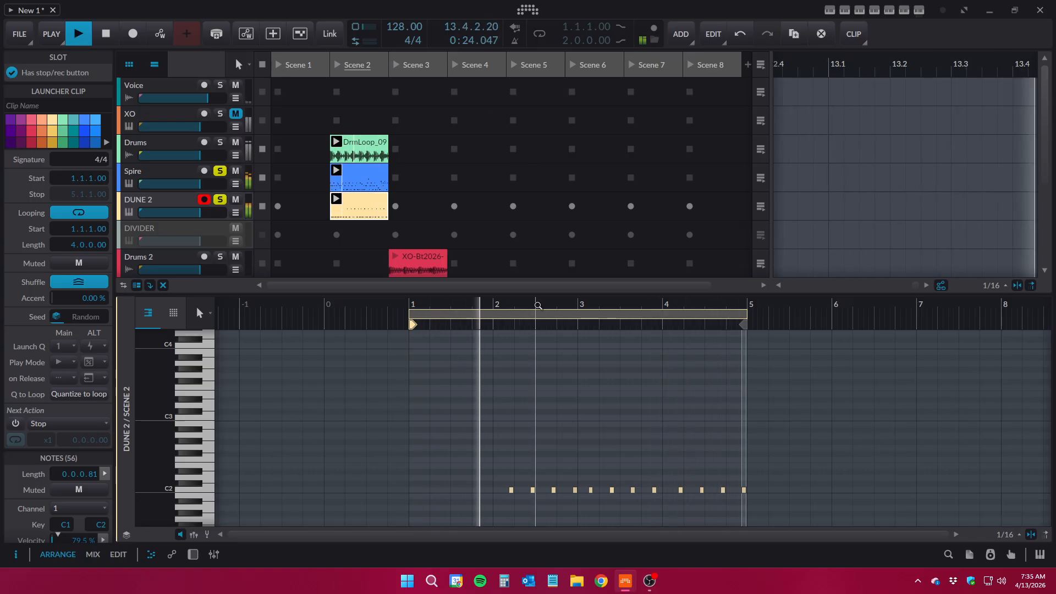
left_click_drag(533, 292, 460, 309)
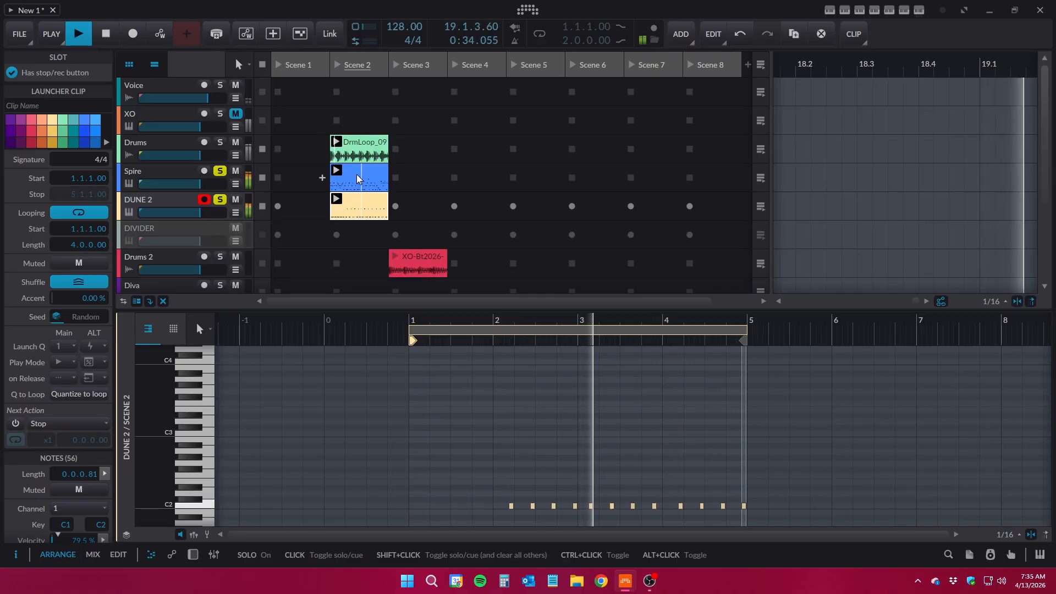
left_click(220, 173)
left_click(221, 200)
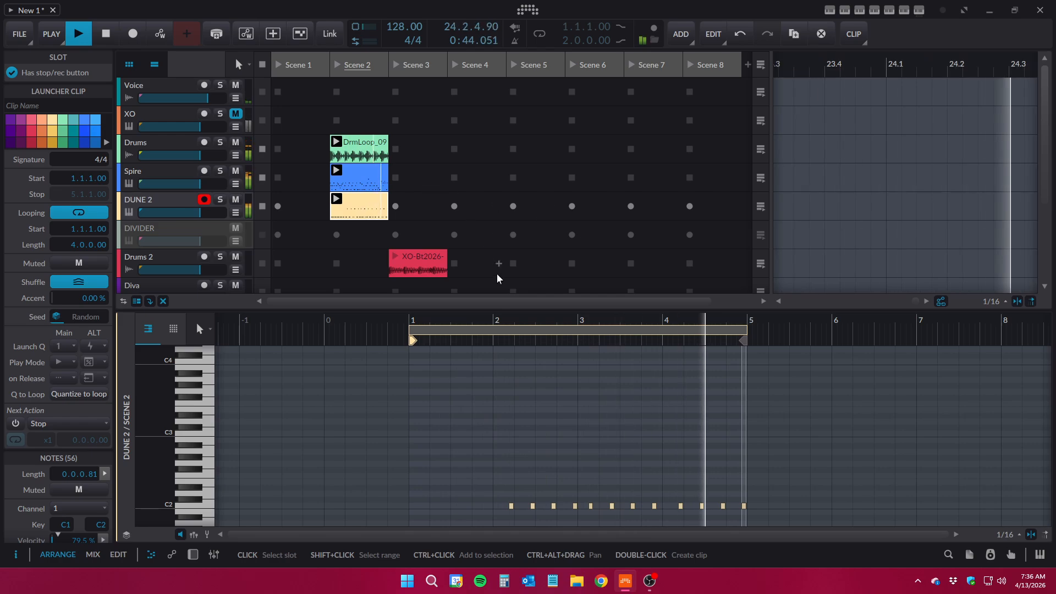
Shorten the Spire clip's loop to 2 bars and move its stop marker to bar 3
left_click(368, 177)
left_click(367, 207)
left_click(367, 178)
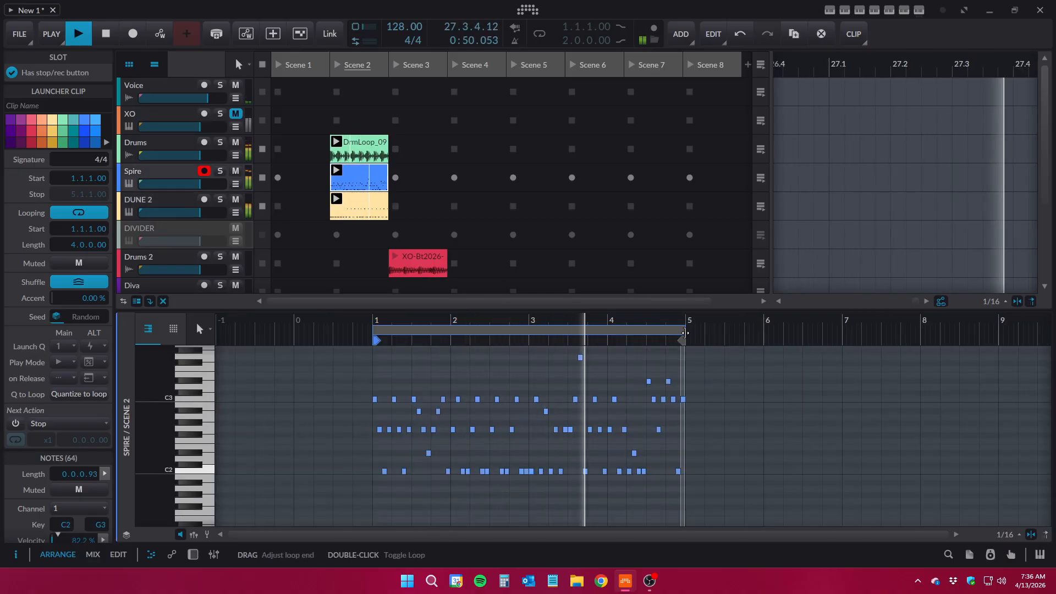
left_click_drag(681, 330, 530, 338)
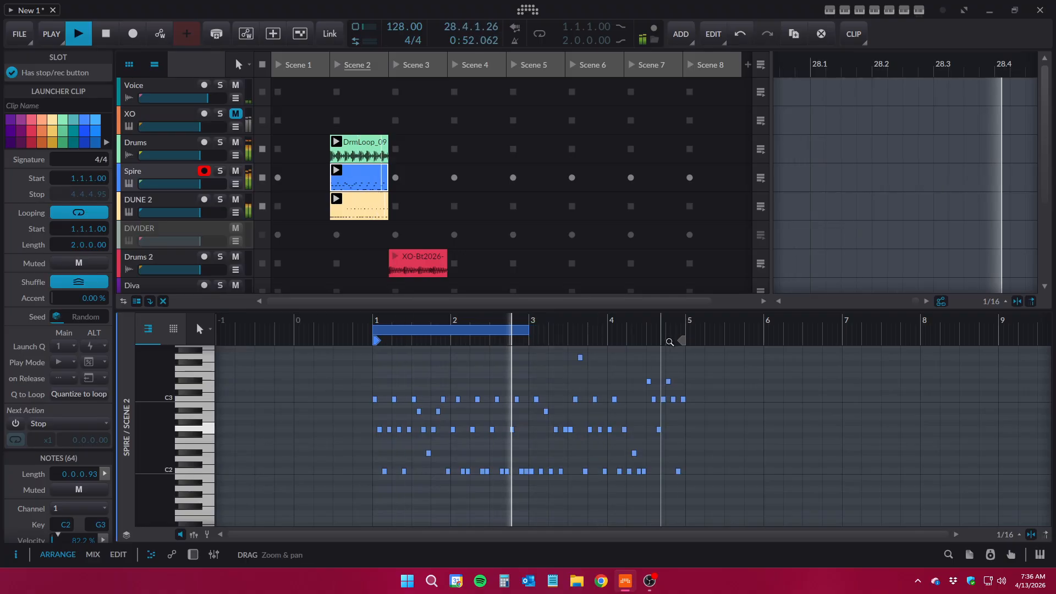
left_click_drag(681, 339, 527, 340)
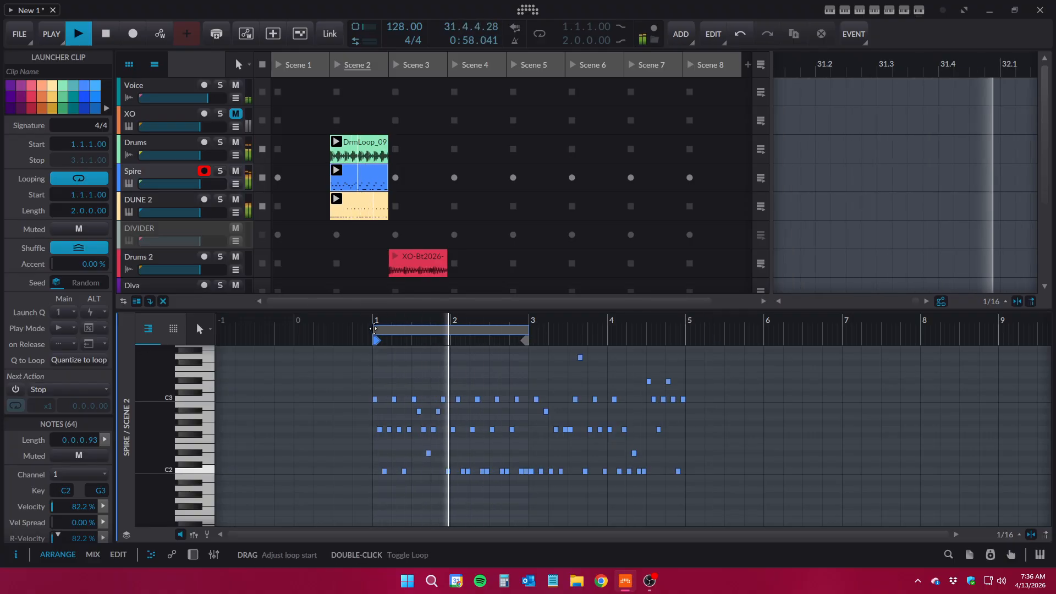
Loop only bar 2 of the Spire clip with its stop at bar 3, and return the loop start to bar 1
left_click_drag(374, 329, 452, 328)
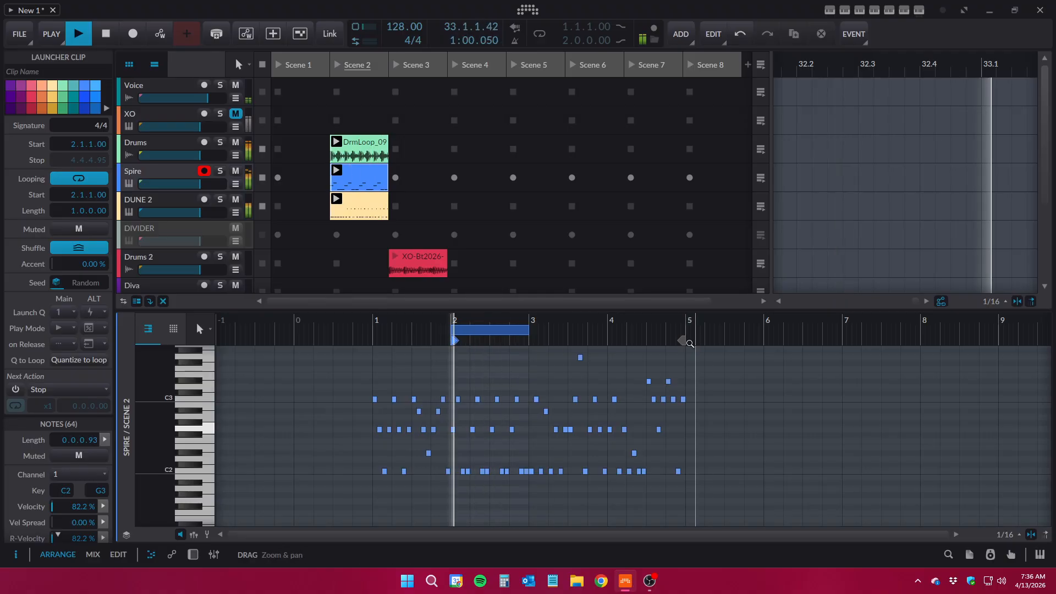
left_click_drag(682, 340, 533, 340)
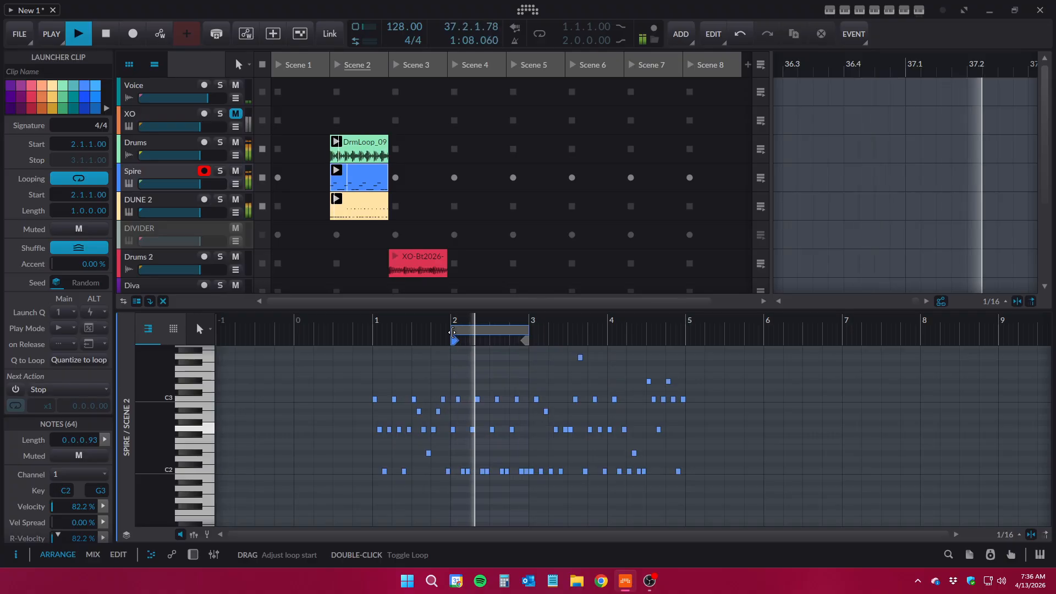
left_click(452, 332)
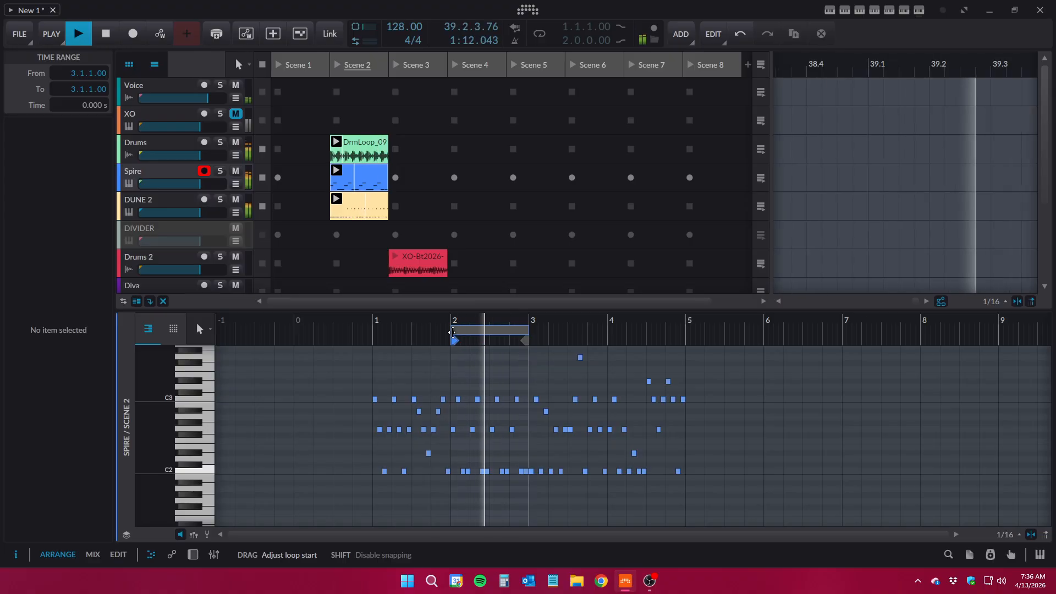
left_click_drag(452, 333, 374, 332)
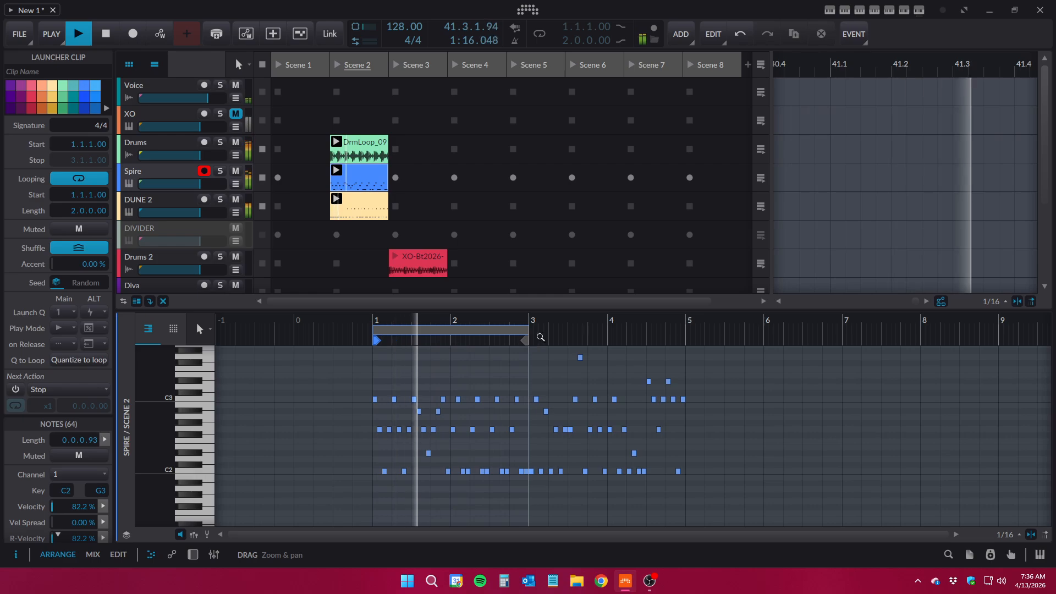
Open ArpBuilder with the Spire clip selected and set Mutate to 26 %
left_click_drag(521, 310, 517, 394)
left_click(372, 189)
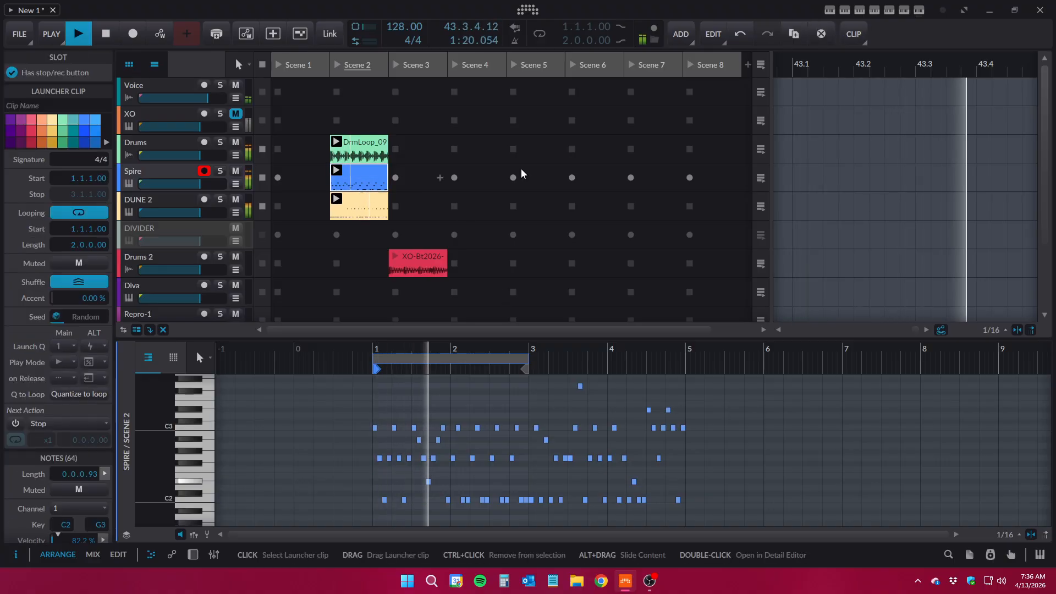
left_click(889, 10)
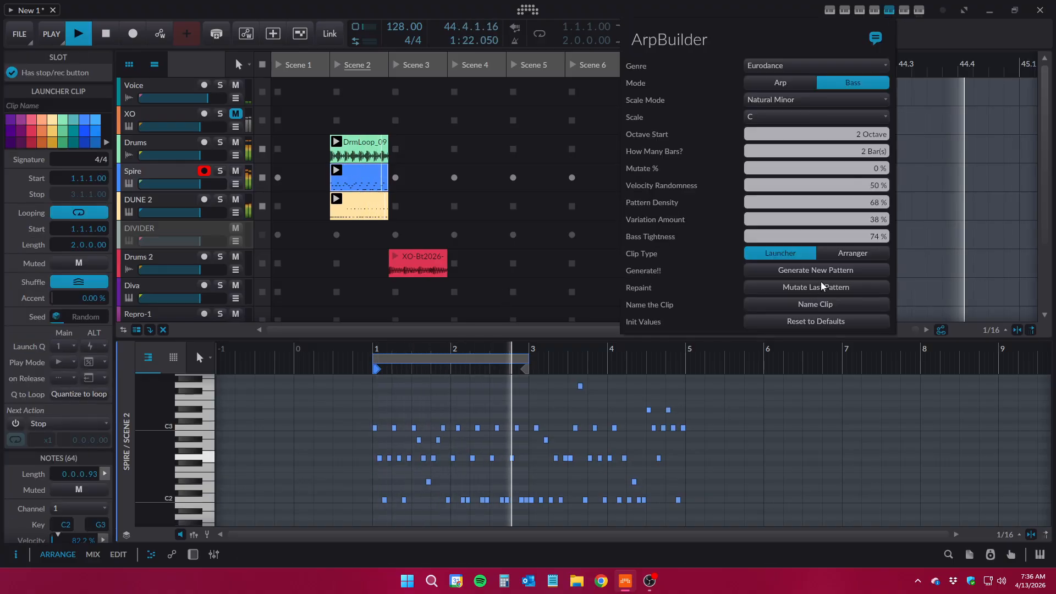
left_click_drag(873, 171, 874, 142)
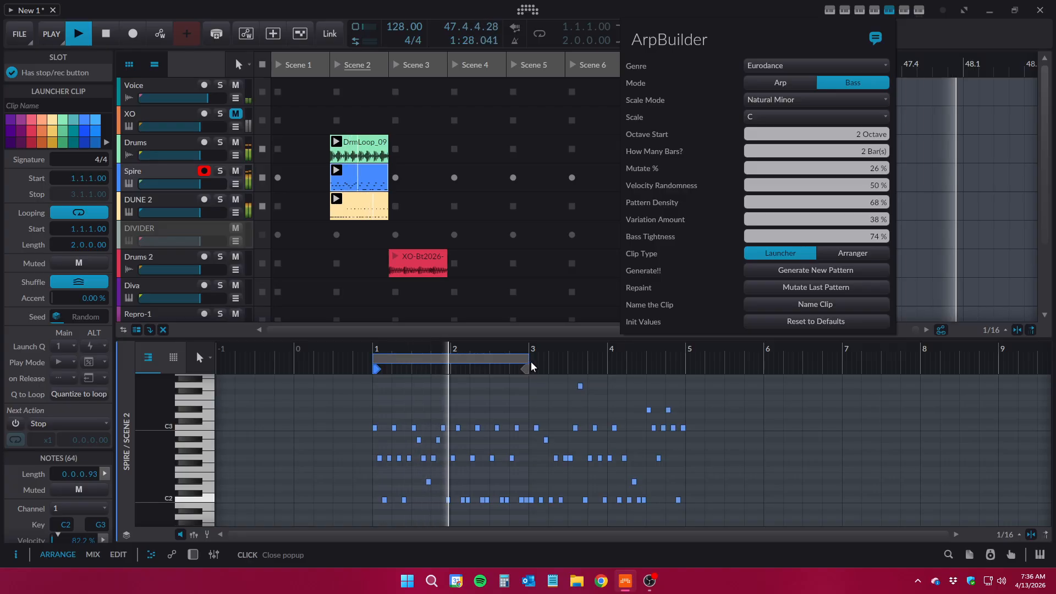
Extend the Spire clip's loop to 4 bars and generate a new Bass pattern in it
left_click_drag(530, 367, 686, 361)
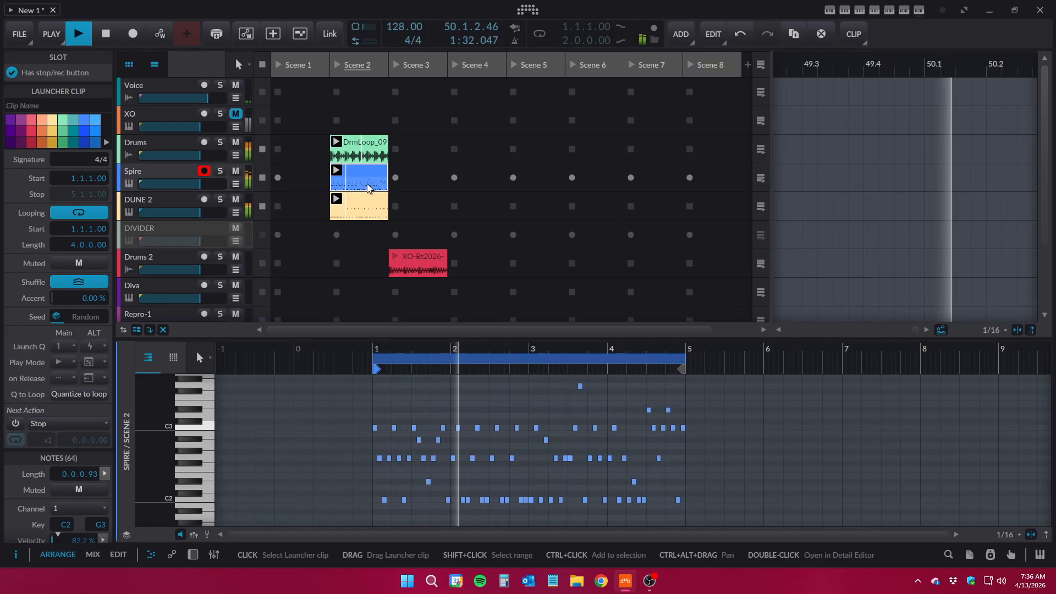
left_click(889, 9)
left_click(845, 272)
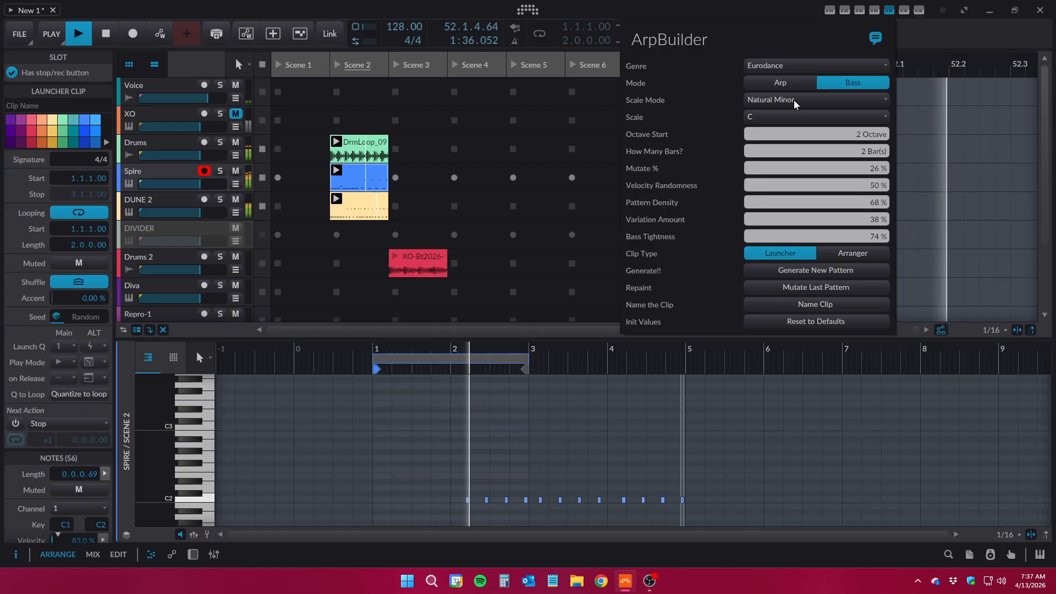
Switch the ArpBuilder mode to Arp and mutate the last pattern
left_click(780, 82)
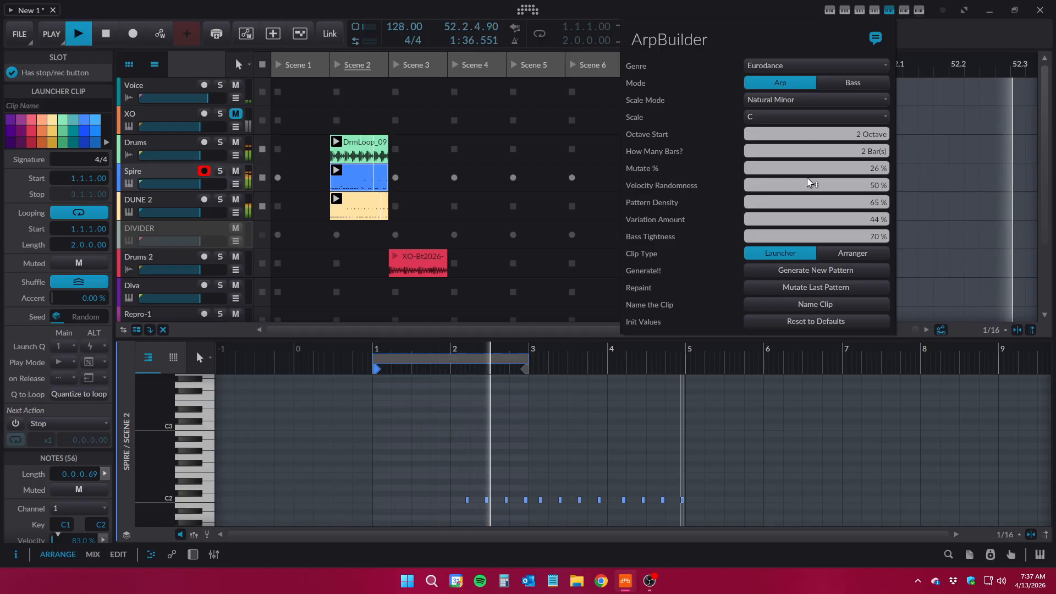
left_click(811, 288)
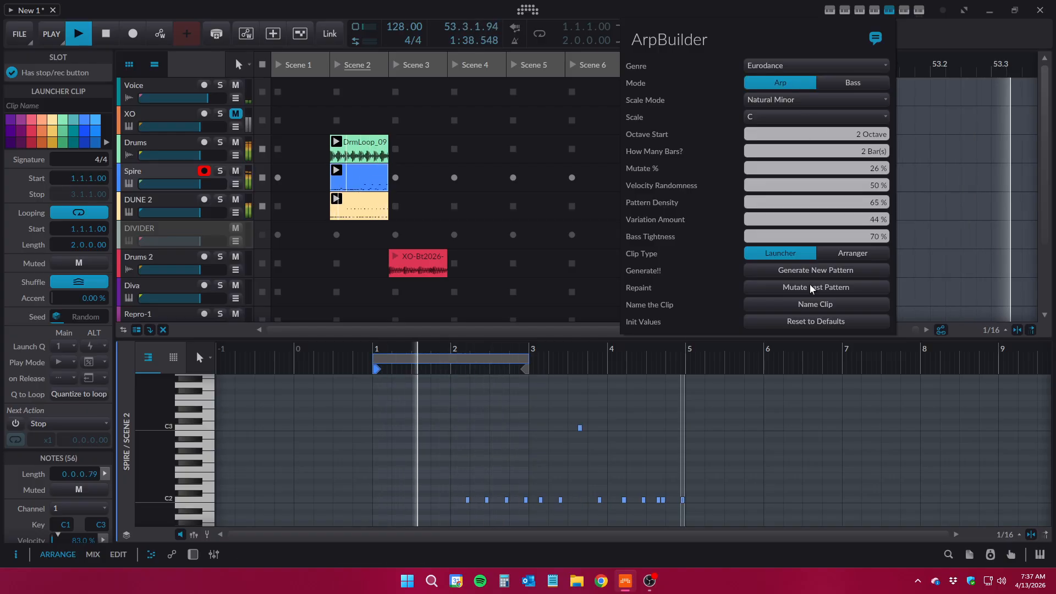
Delete the Spire clip in Scene 2 and create a new empty clip in the same slot
left_click(365, 185)
key("Delete")
double_click(364, 186)
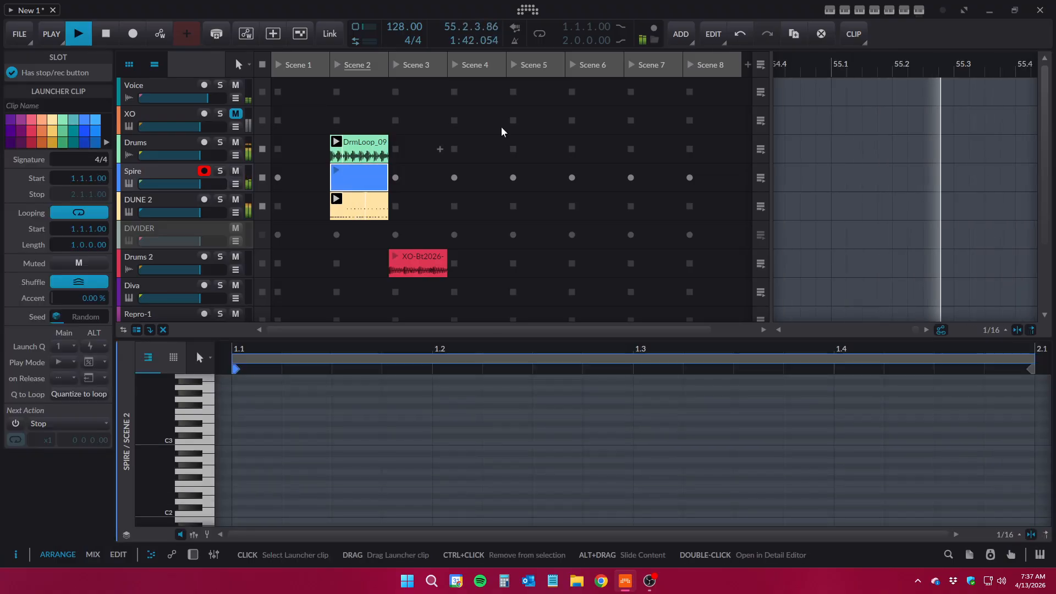
Open ArpBuilder, set its Genre to Uplifting Trance and generate a new Arp pattern in the empty Spire clip
left_click(889, 10)
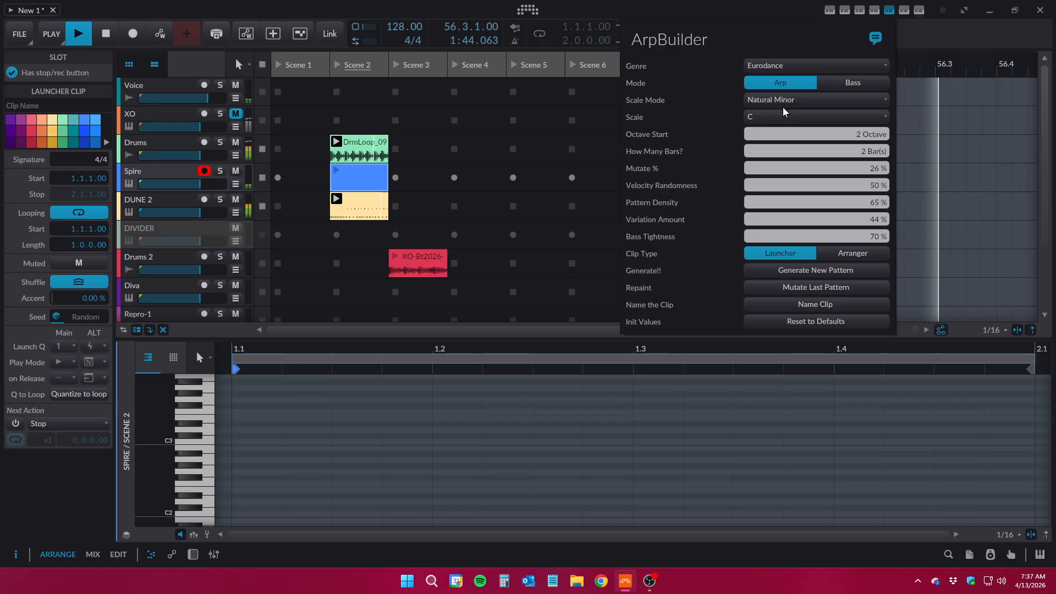
left_click(780, 69)
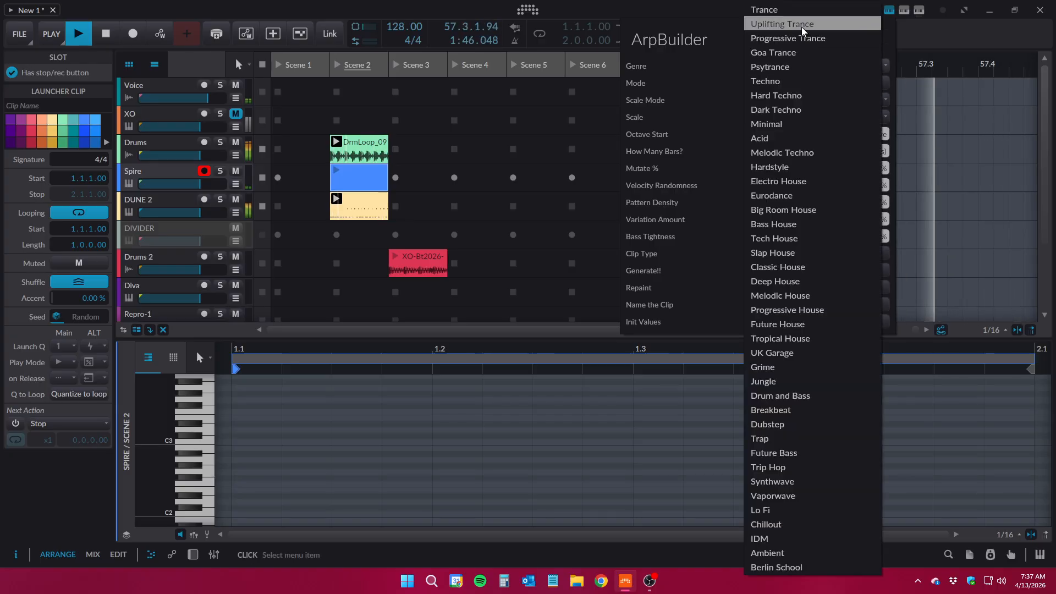
left_click(781, 24)
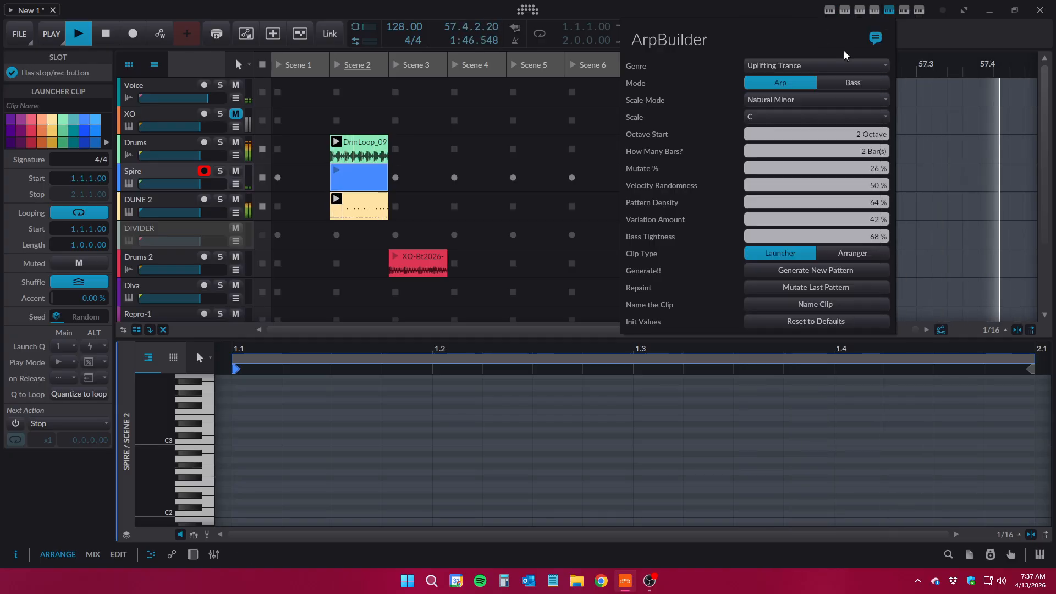
left_click(816, 272)
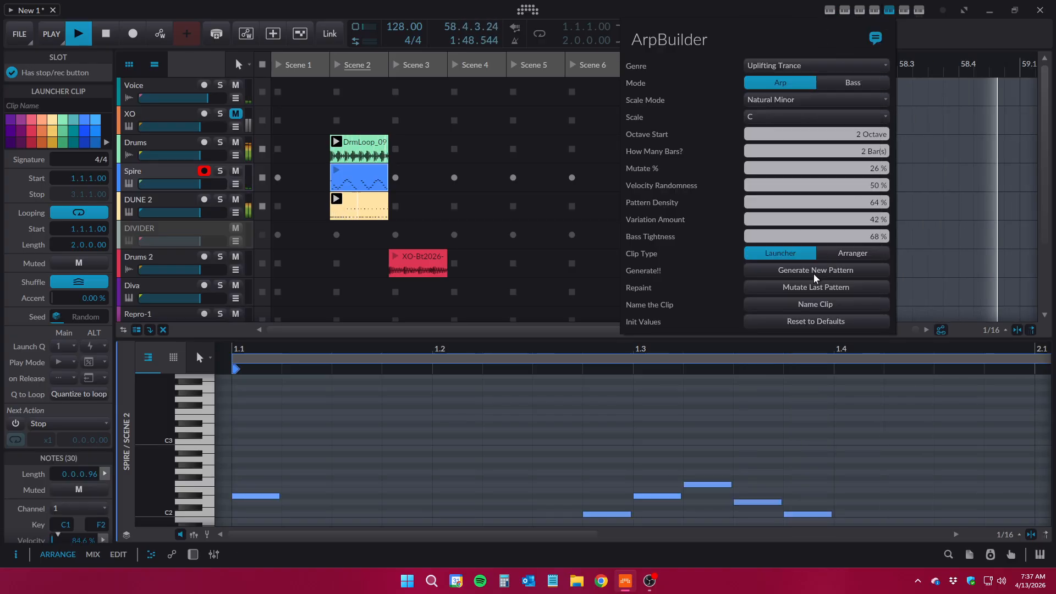
Launch Scene 2 and enlarge the note editor to show the Spire clip's full two-bar pattern
left_click(337, 67)
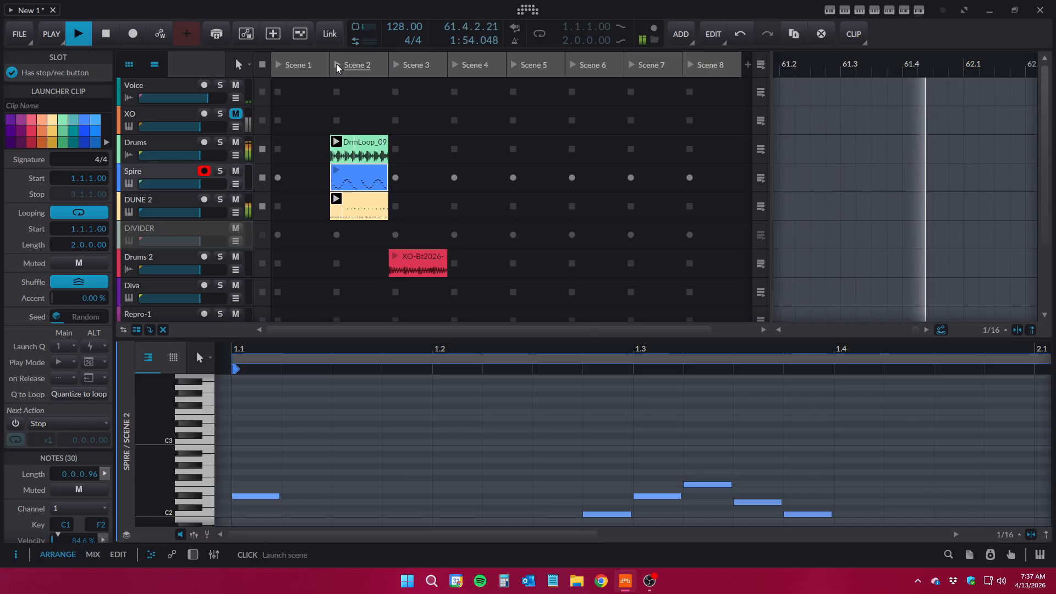
left_click(338, 67)
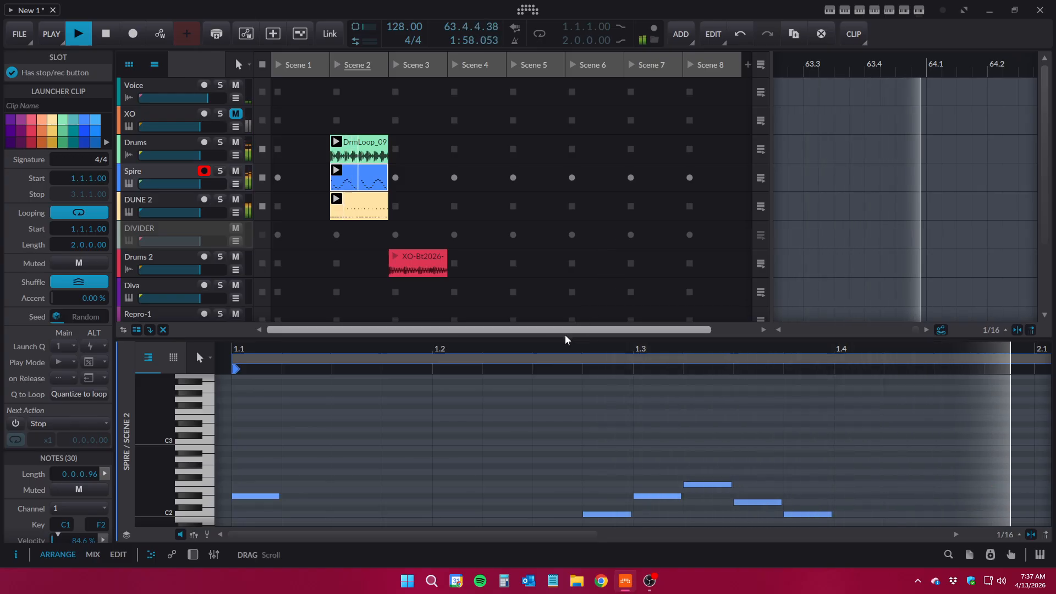
left_click_drag(563, 332, 478, 99)
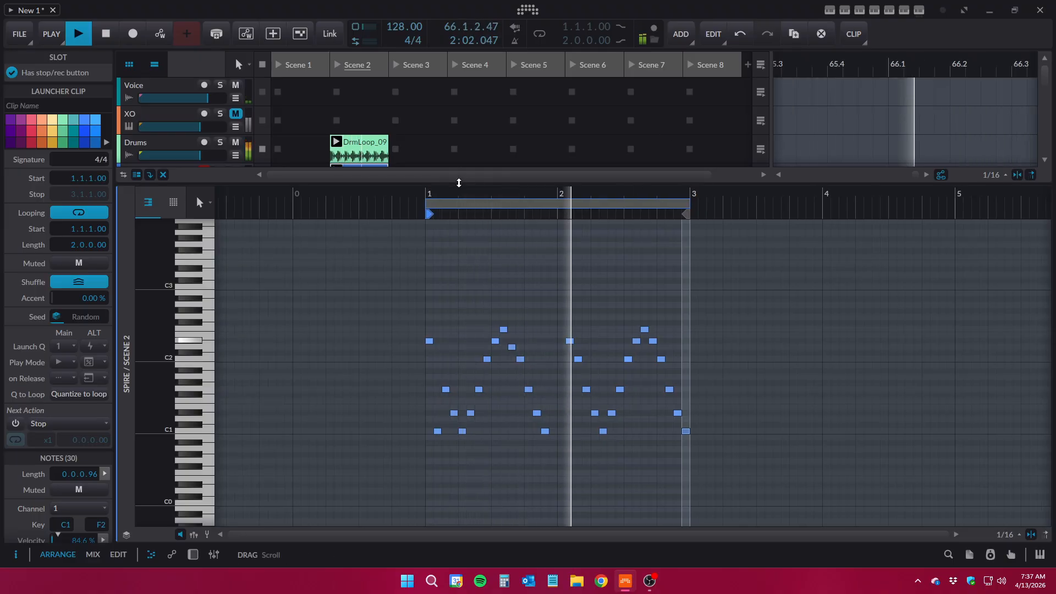
left_click_drag(459, 183, 459, 237)
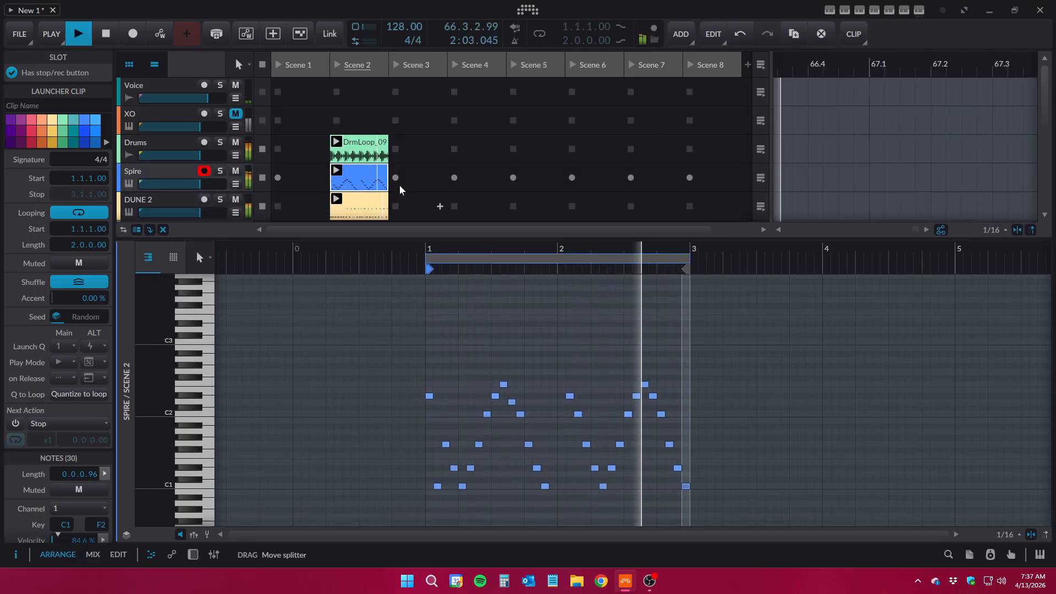
Generate another Uplifting Trance pattern in the Spire clip, then switch the ArpBuilder Genre to Trance and generate again
left_click(889, 10)
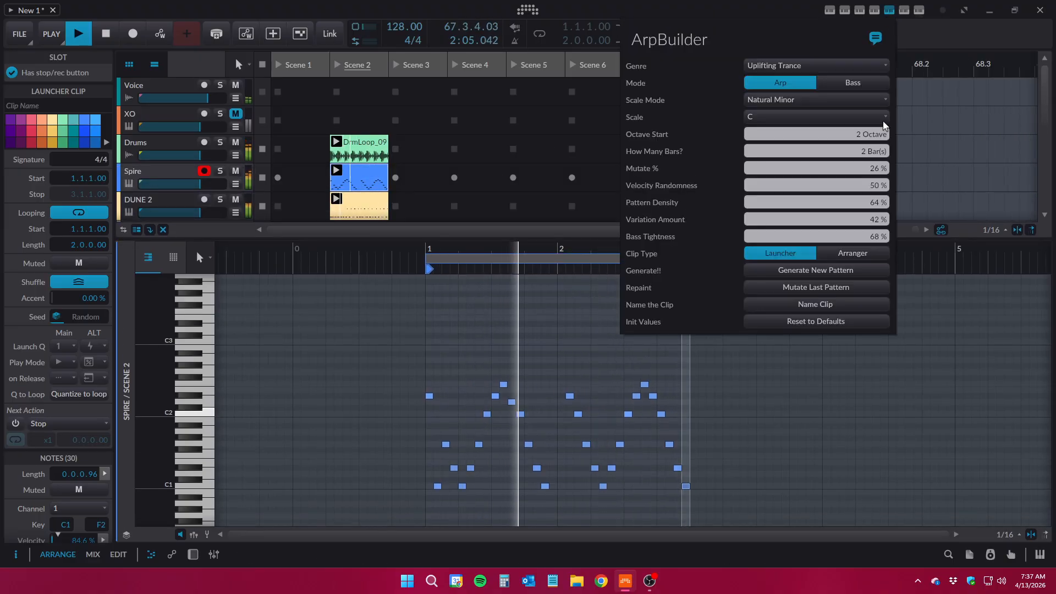
left_click(805, 275)
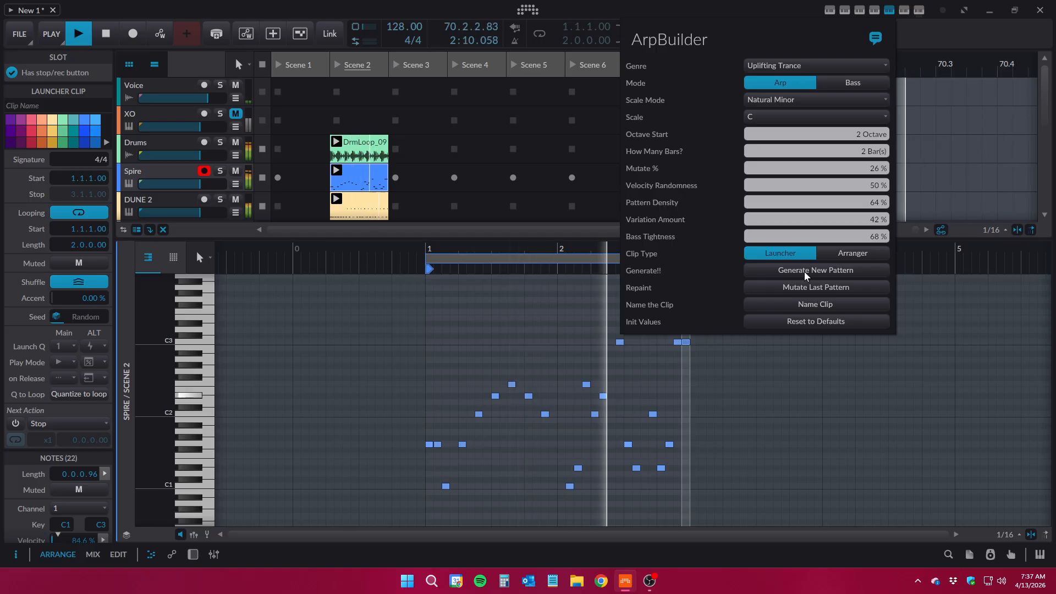
left_click(779, 65)
left_click(764, 9)
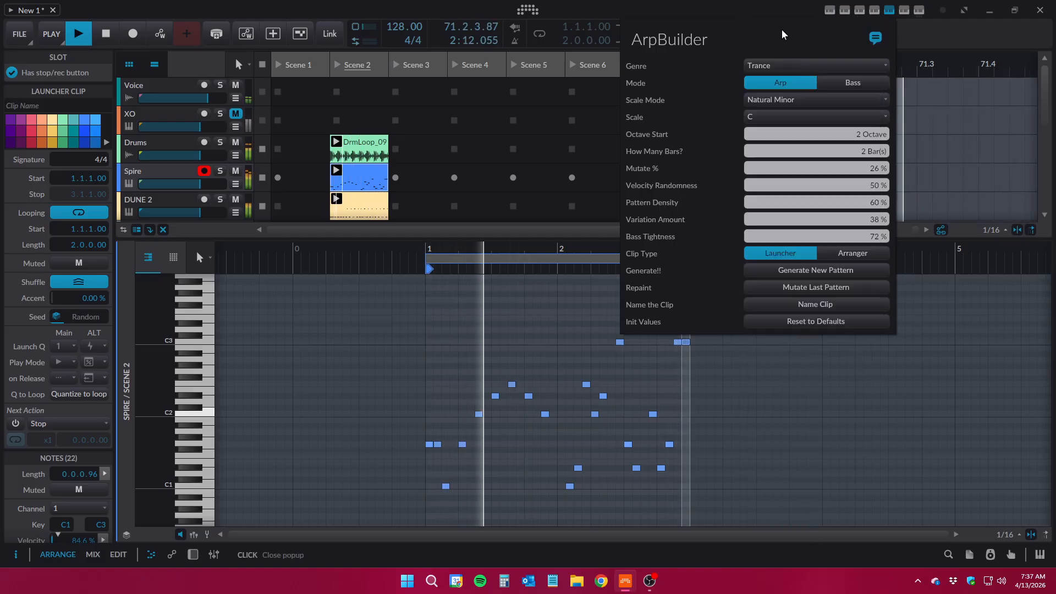
left_click(770, 271)
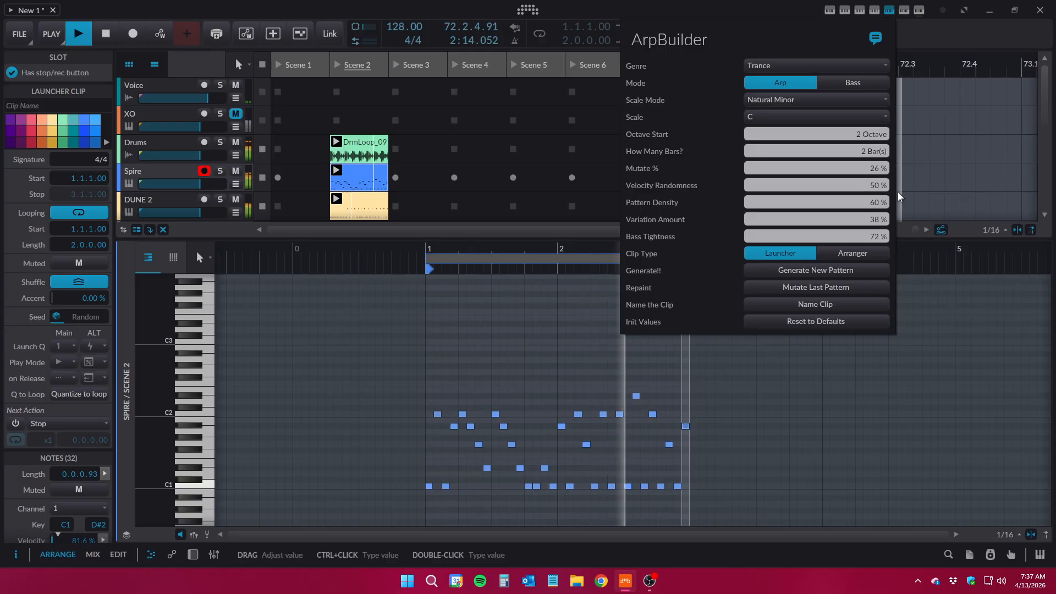
Raise ArpBuilder's Octave Start to 3 and generate a new Trance arp pattern
left_click_drag(867, 135, 867, 122)
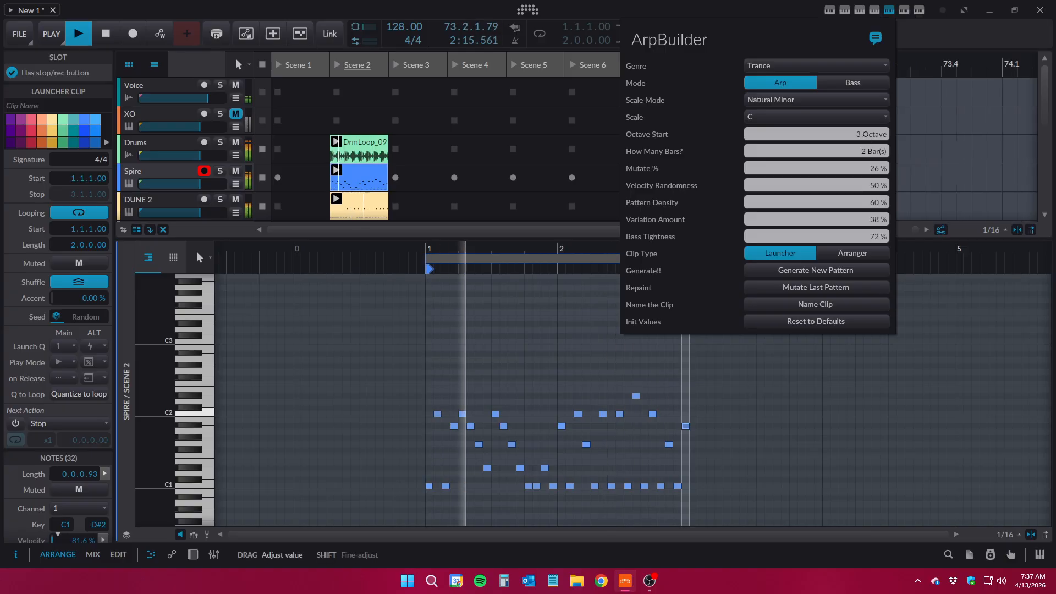
left_click(824, 271)
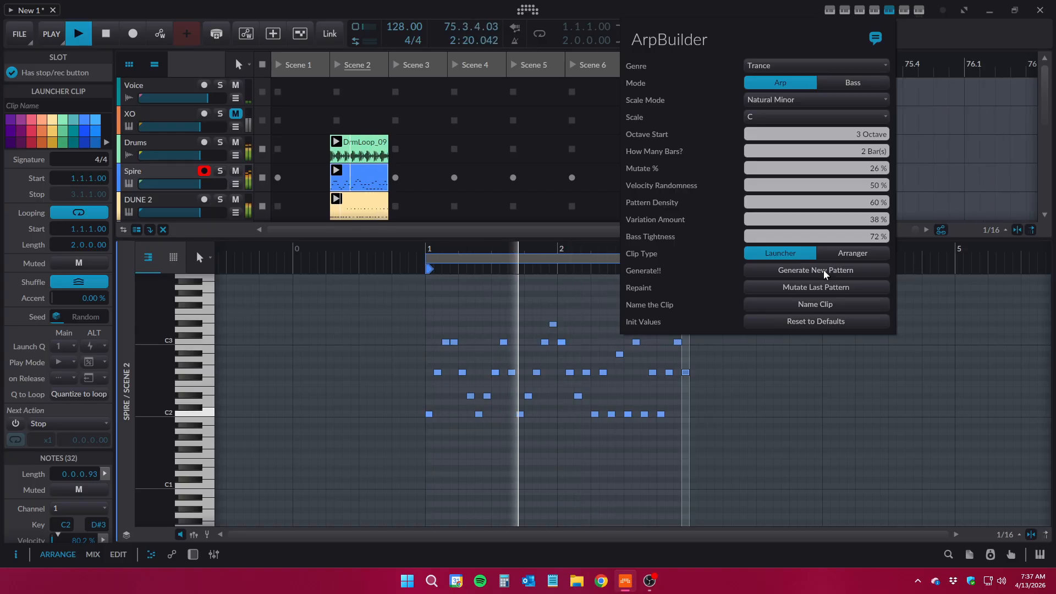
Set ArpBuilder's Mutate to 42 % and mutate the last pattern four times
left_click_drag(875, 171, 875, 155)
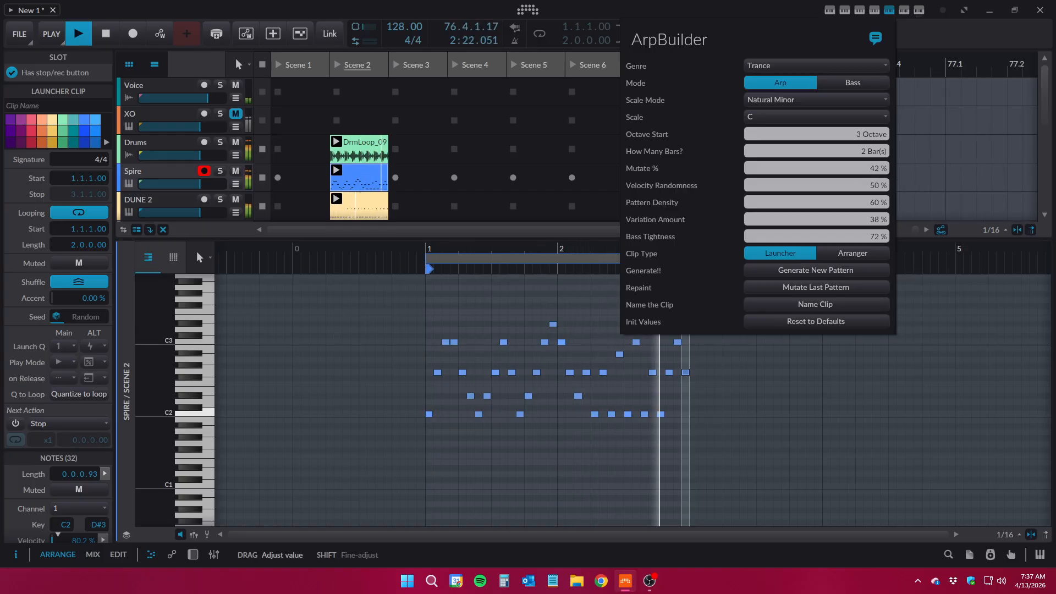
left_click(825, 287)
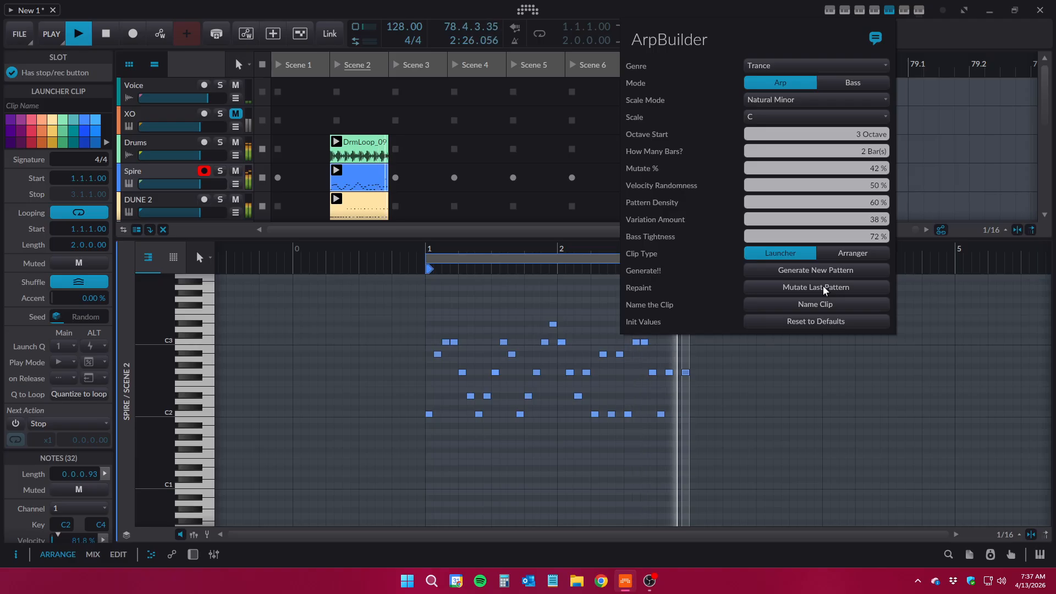
left_click(825, 289)
left_click(825, 289)
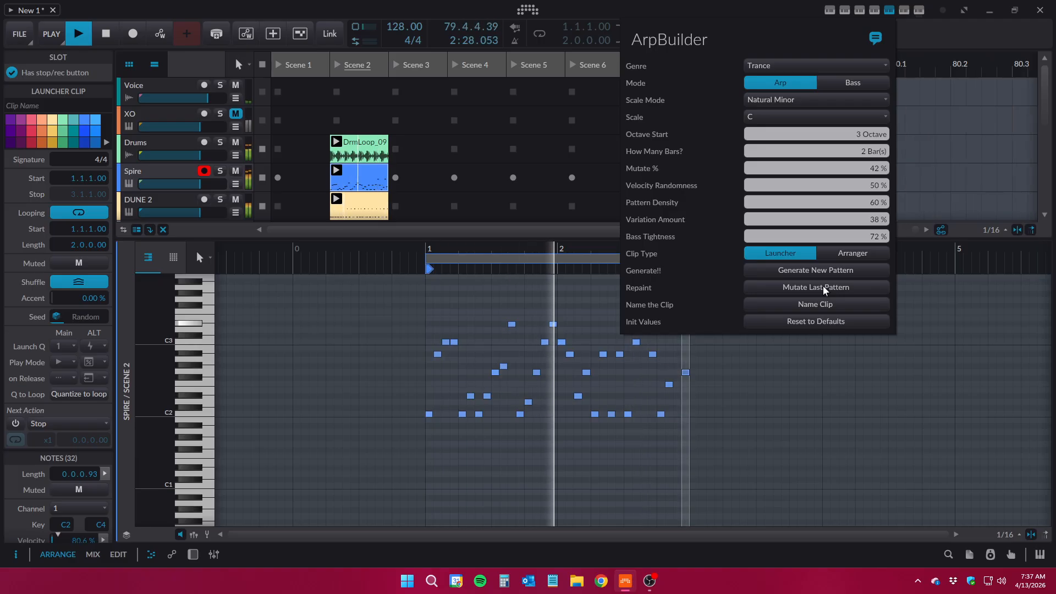
left_click(825, 289)
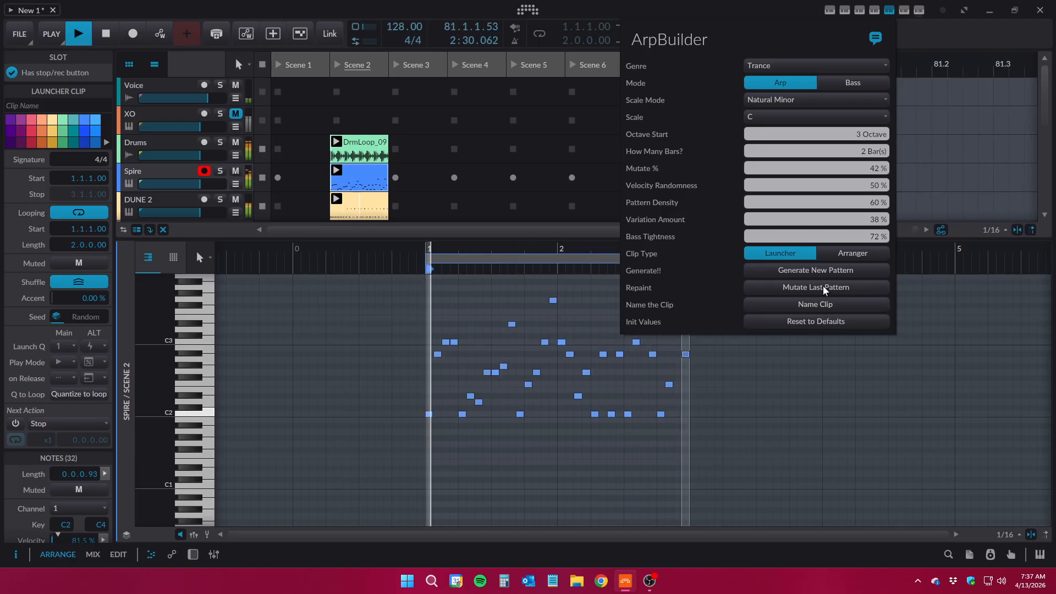
Set ArpBuilder's Mutate to 100 % and mutate the last pattern repeatedly
left_click_drag(877, 171, 877, 110)
left_click(819, 290)
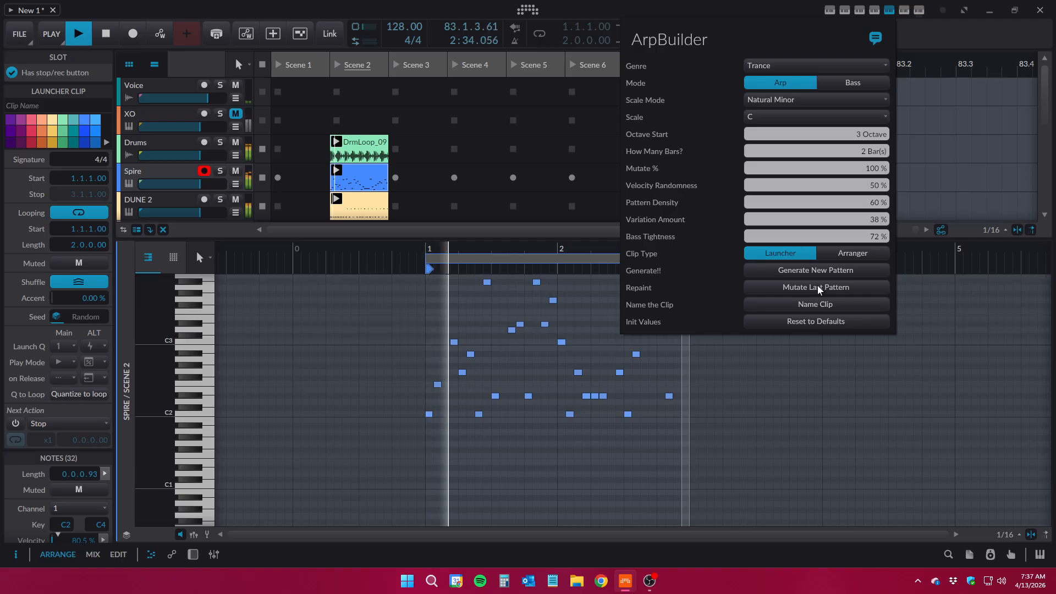
left_click(820, 290)
left_click(820, 290)
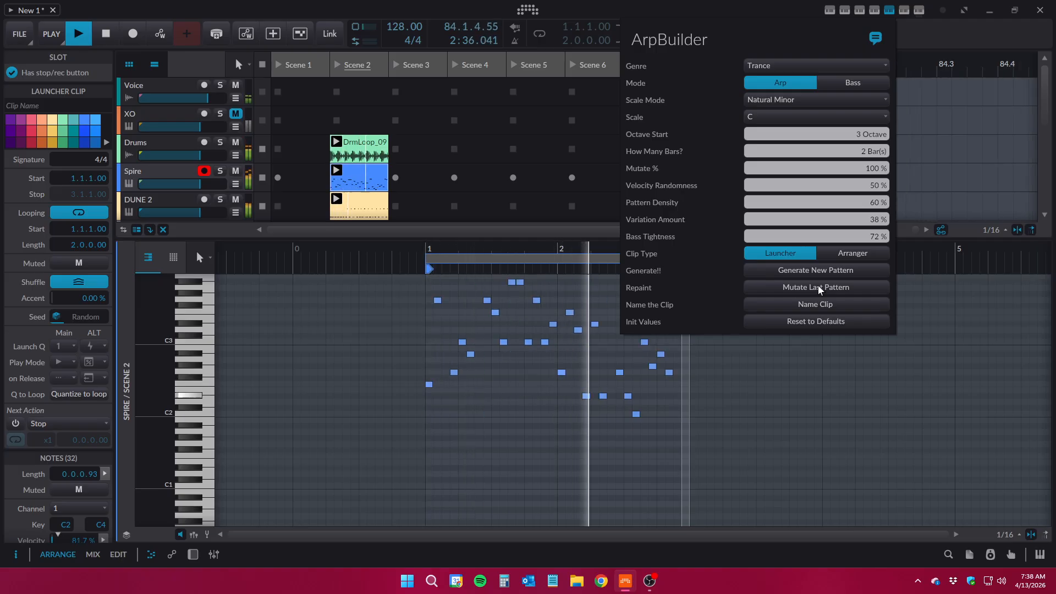
left_click(807, 291)
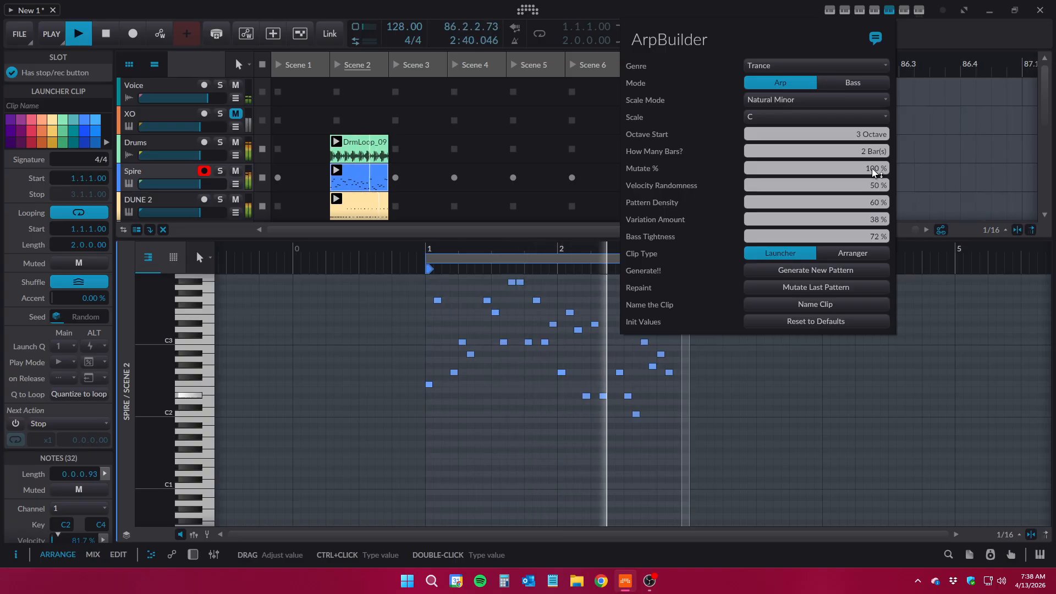
Mutate the last pattern with Mutate at 0 %, then set Mutate to 43 % and mutate it again
left_click_drag(875, 173, 875, 251)
left_click(800, 290)
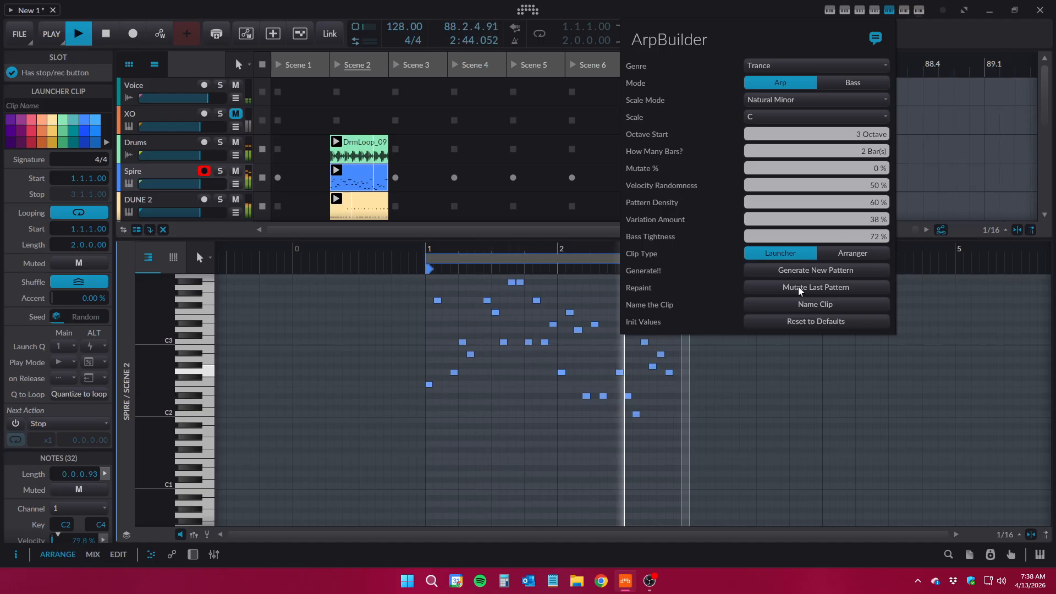
left_click_drag(878, 168, 871, 182)
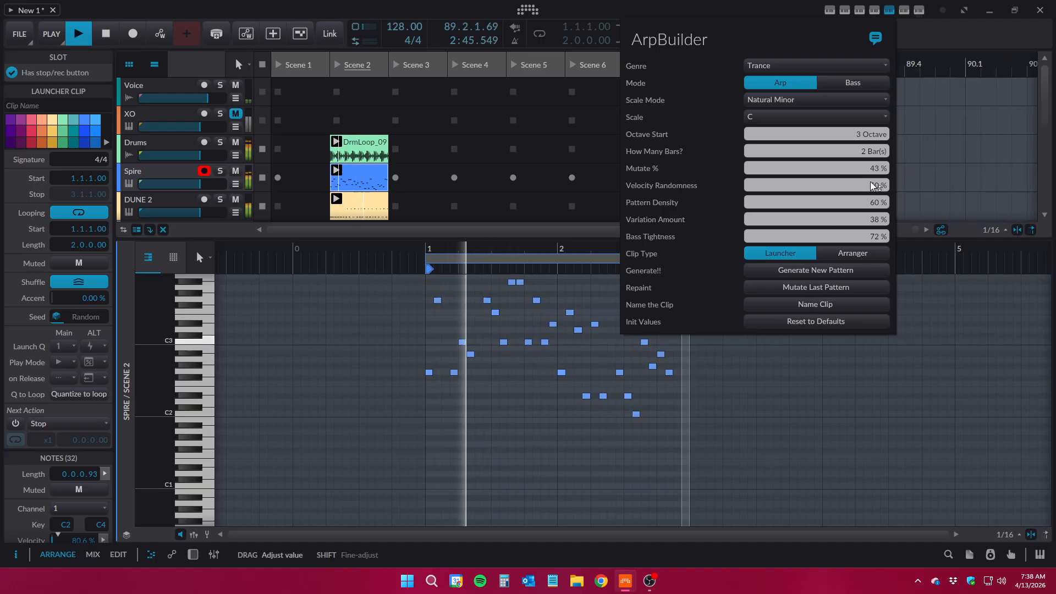
left_click(816, 287)
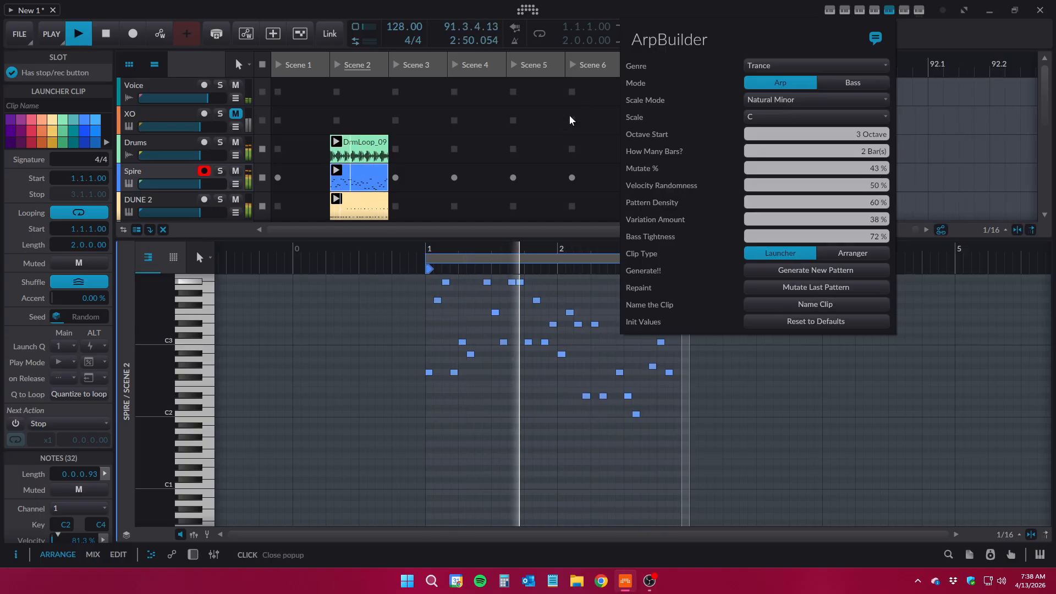
Close ArpBuilder and replace the Spire clip in Scene 2 with a new empty clip
left_click(886, 13)
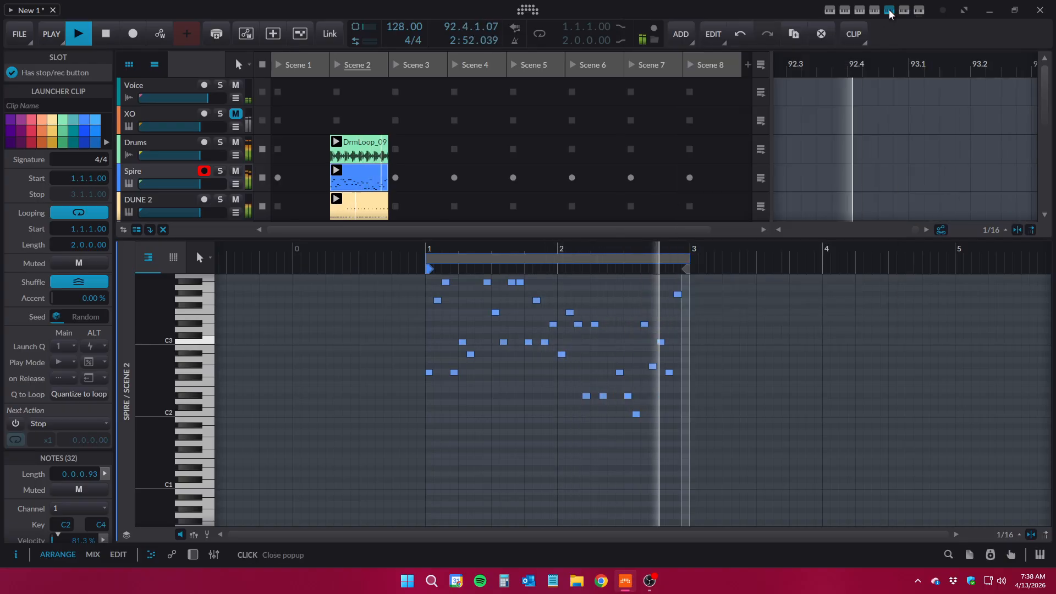
key("Delete")
double_click(357, 180)
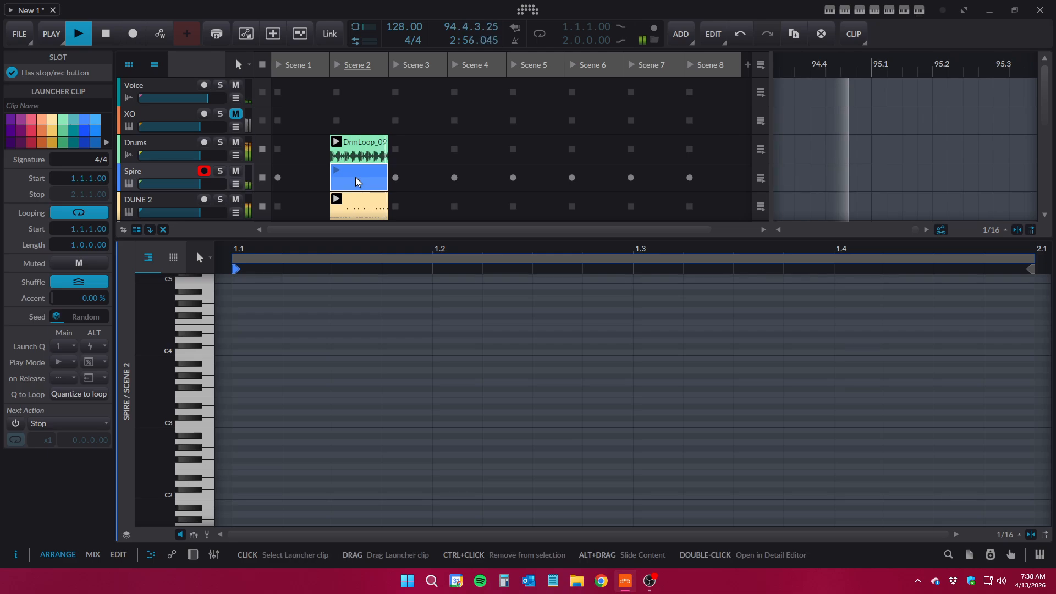
Generate a new Trance arp pattern in the empty Spire clip with ArpBuilder and launch Scene 2
left_click(891, 12)
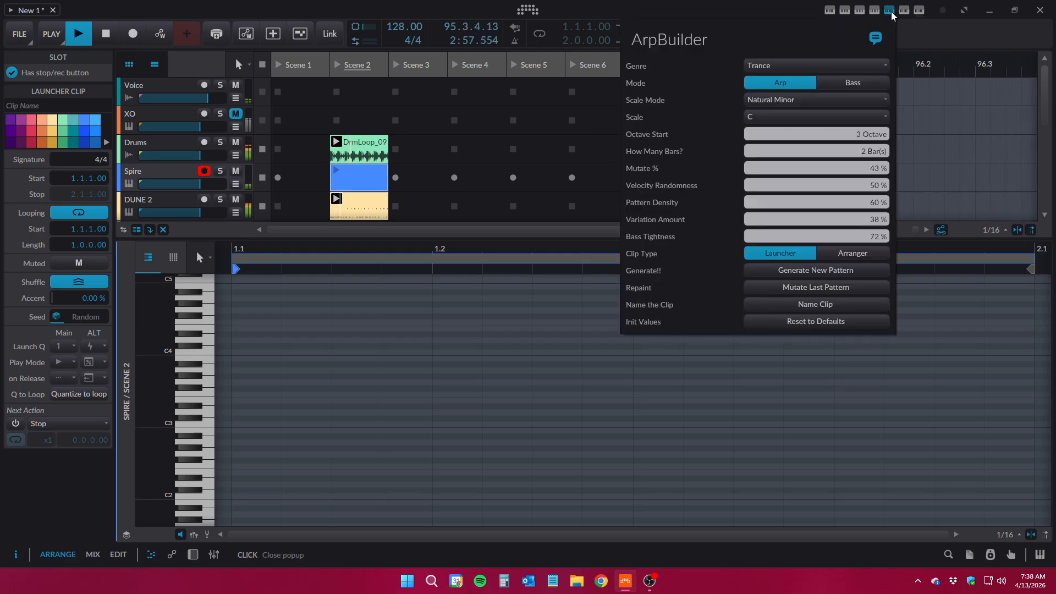
left_click(813, 271)
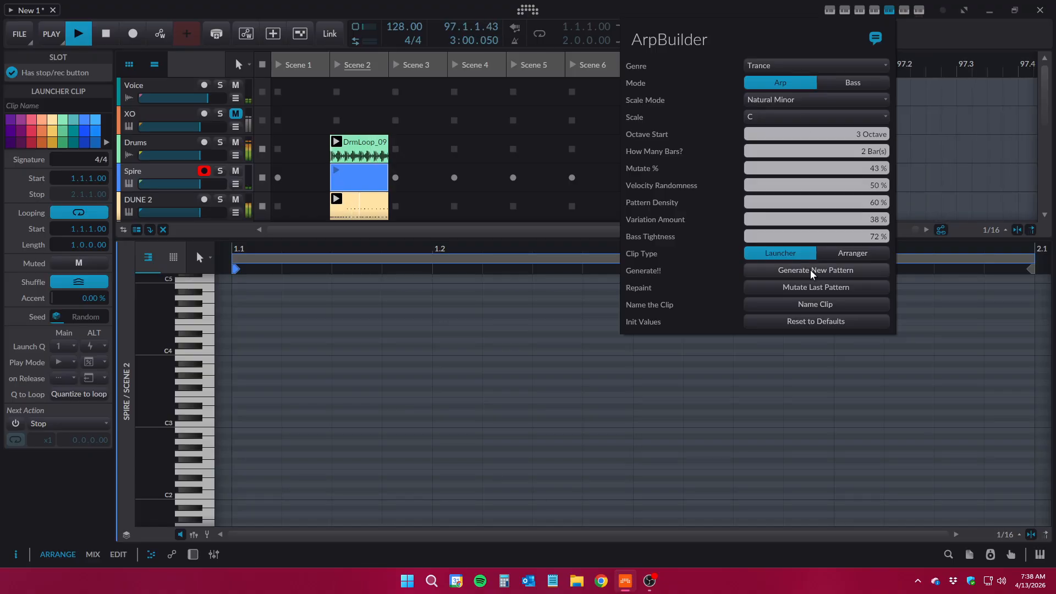
left_click(339, 66)
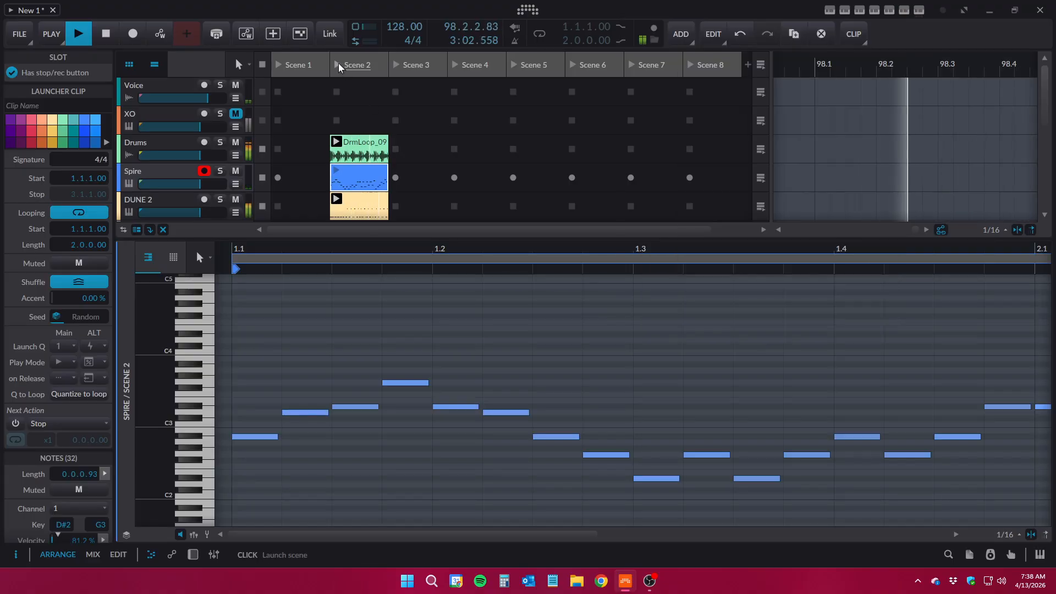
Duplicate the Spire clip from Scene 2 into Scene 3 and reselect the original clip in Scene 2
left_click(890, 10)
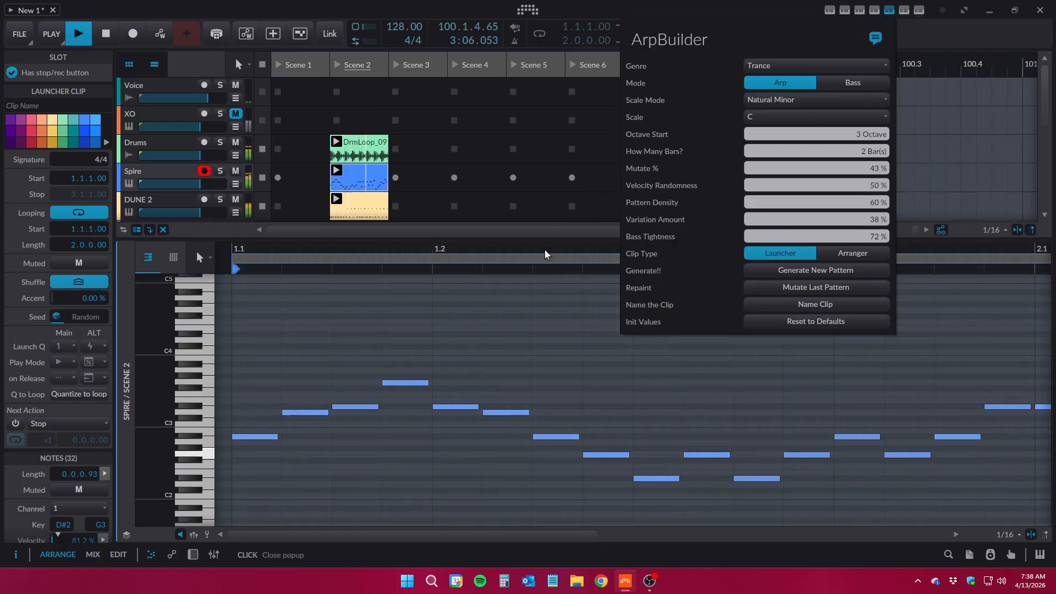
left_click_drag(533, 251, 512, 182)
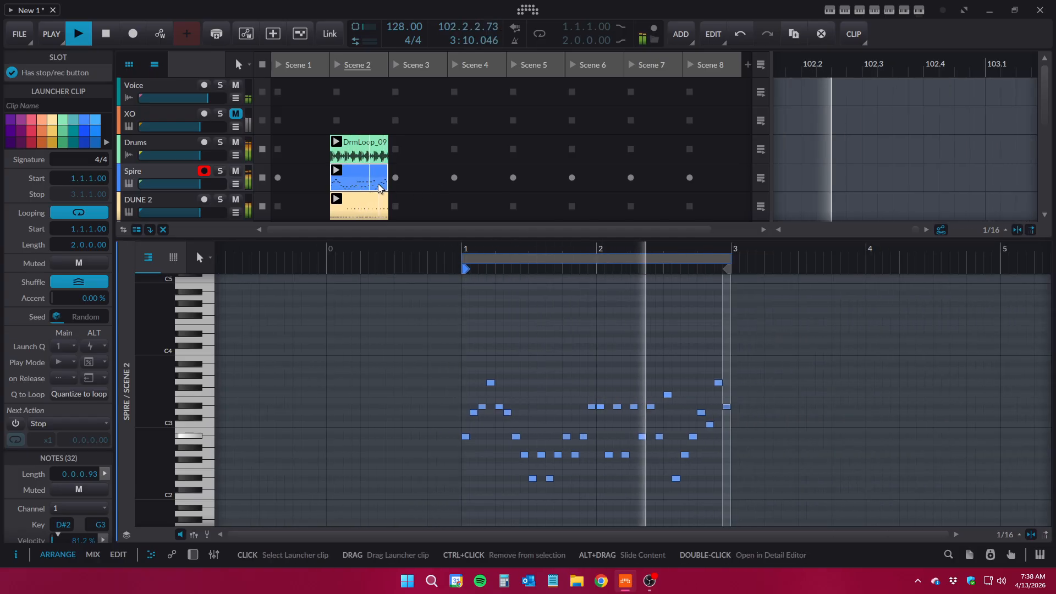
left_click(891, 11)
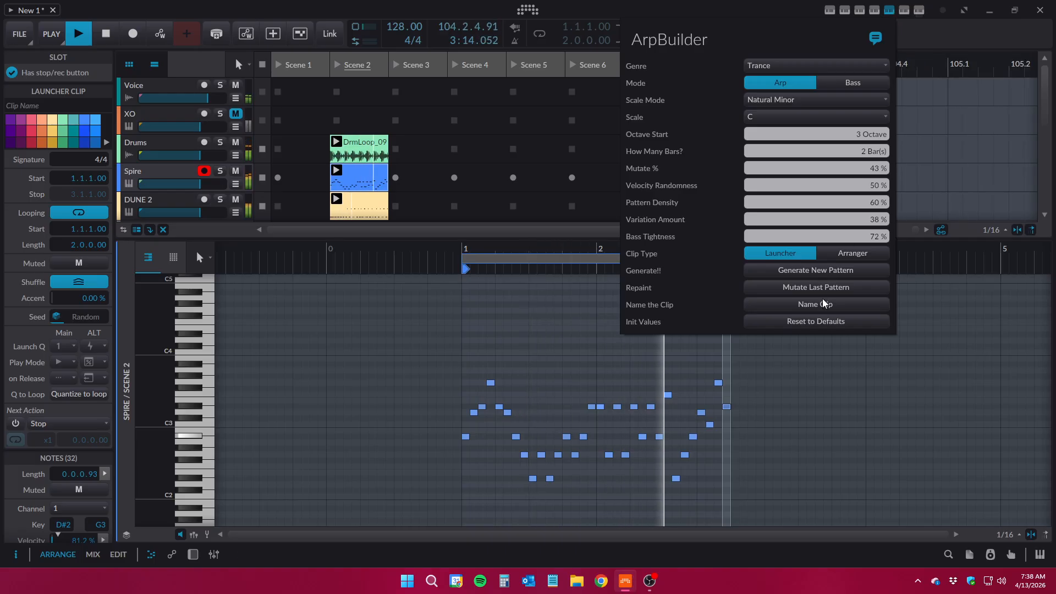
left_click(362, 187)
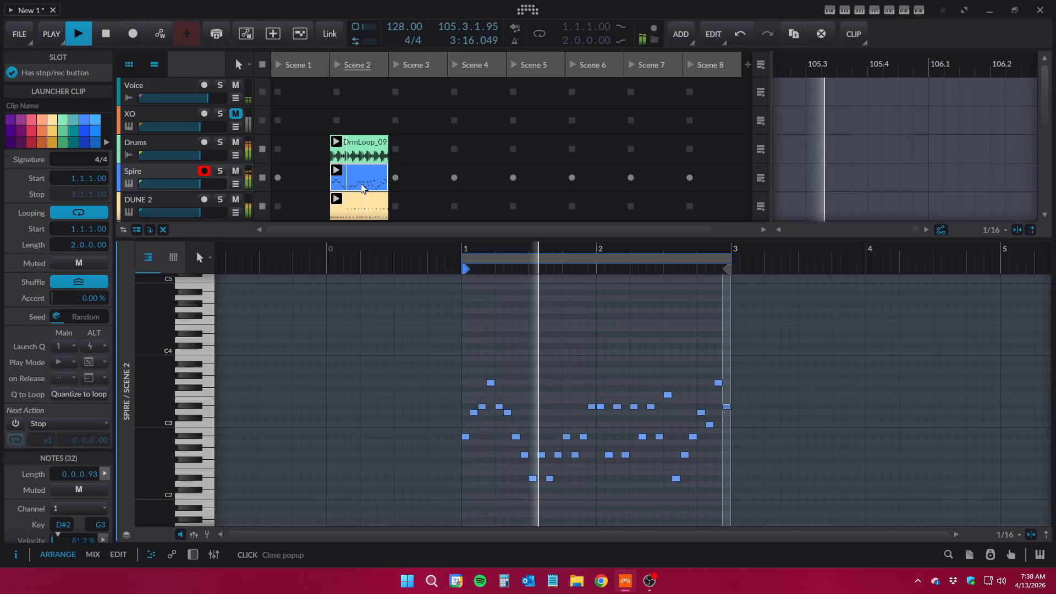
key("ctrl+d")
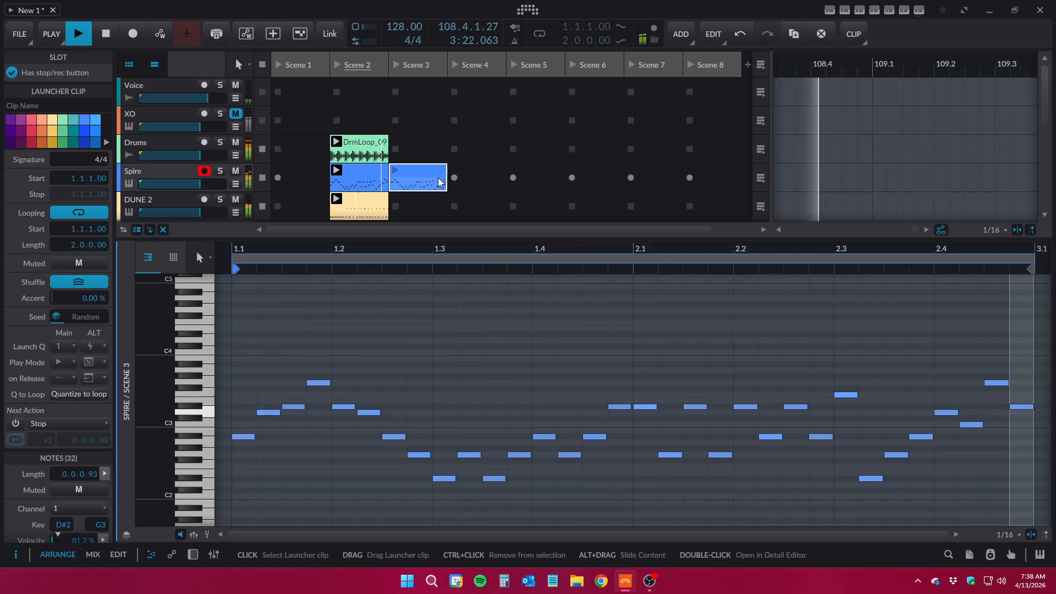
left_click(366, 180)
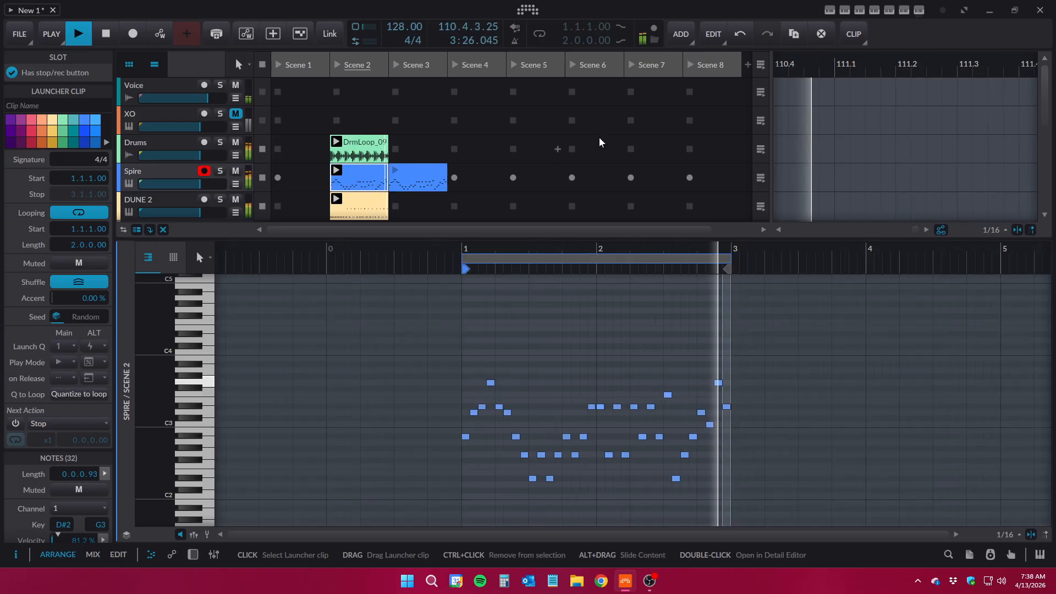
Mutate the pattern in the Spire clip of Scene 2 with ArpBuilder at 43 % and close the ArpBuilder settings
left_click(890, 11)
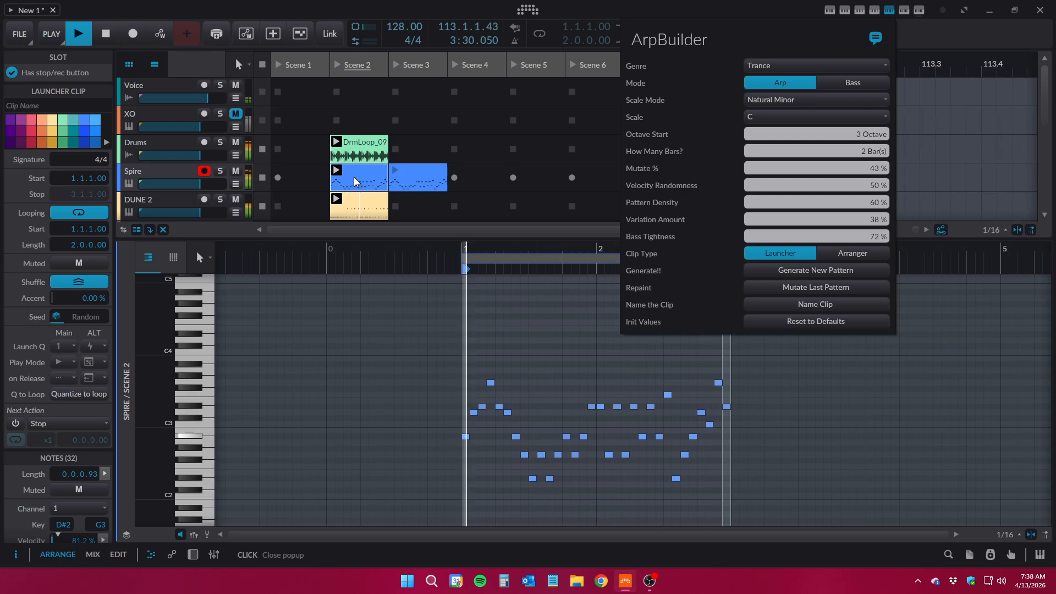
left_click(889, 11)
left_click(889, 11)
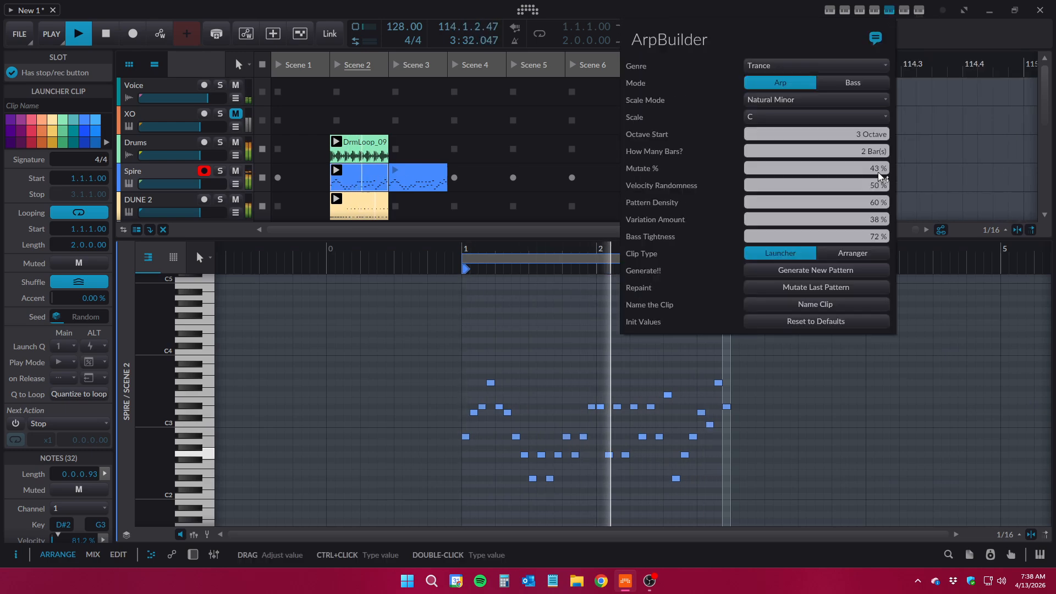
left_click(834, 290)
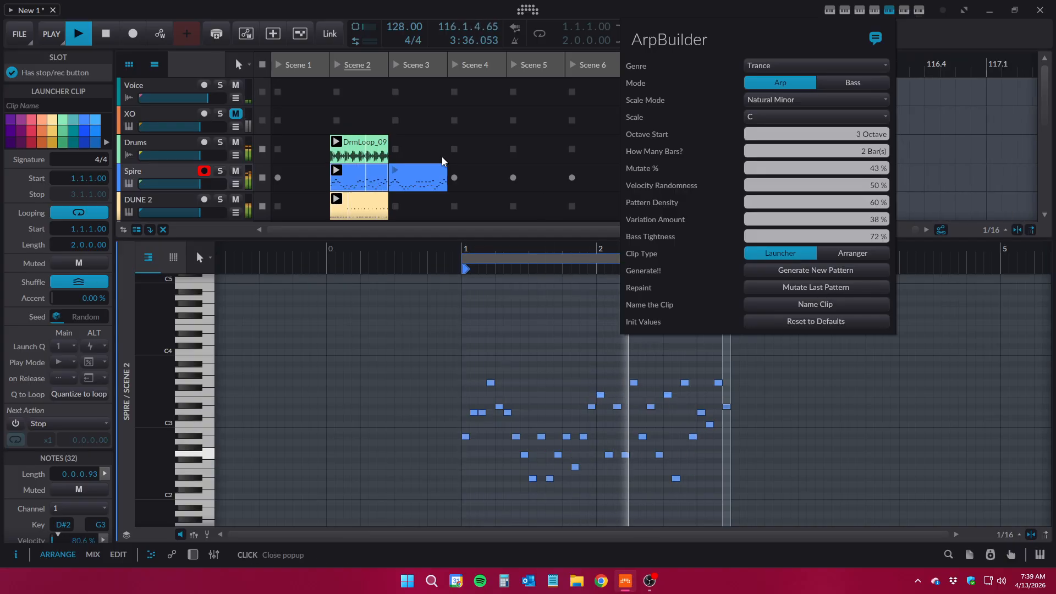
left_click(394, 172)
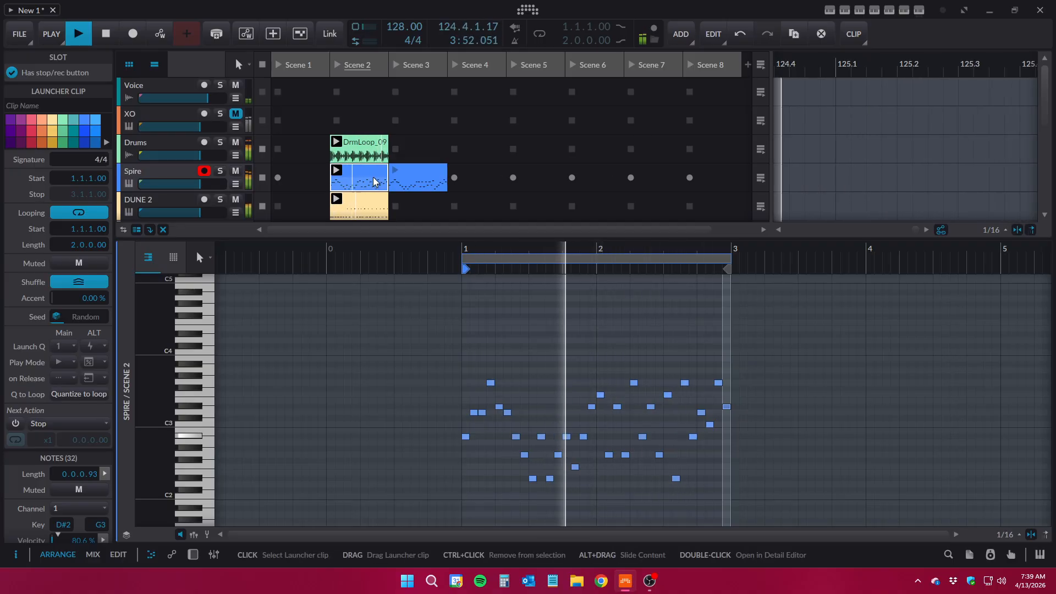
Copy the Spire clip from Scene 2 into Scene 4, then mutate the original clip's pattern again with ArpBuilder
left_click_drag(373, 177, 495, 183)
left_click(352, 183)
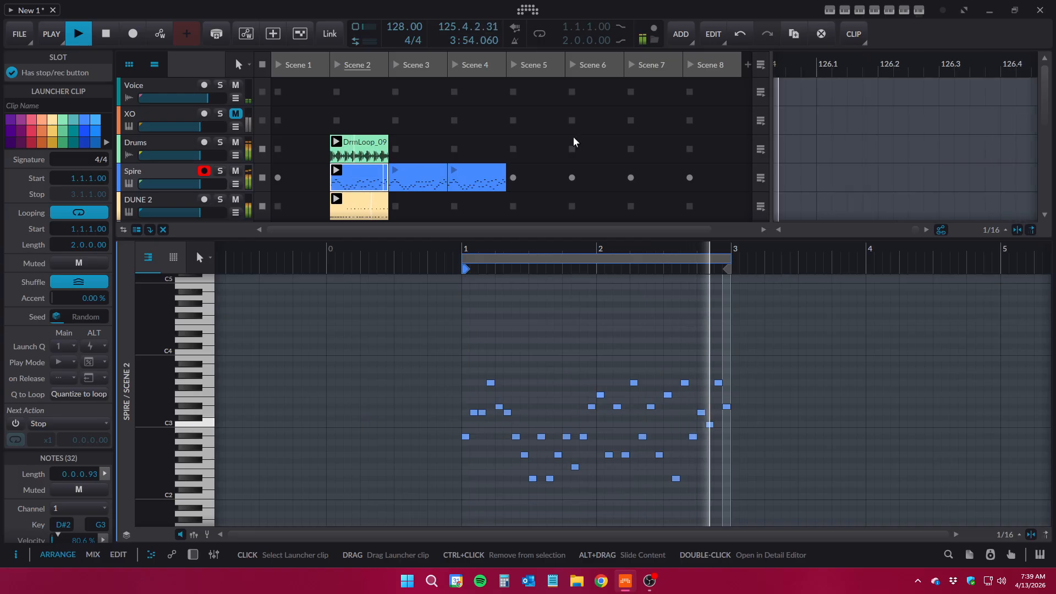
left_click(890, 14)
left_click(819, 288)
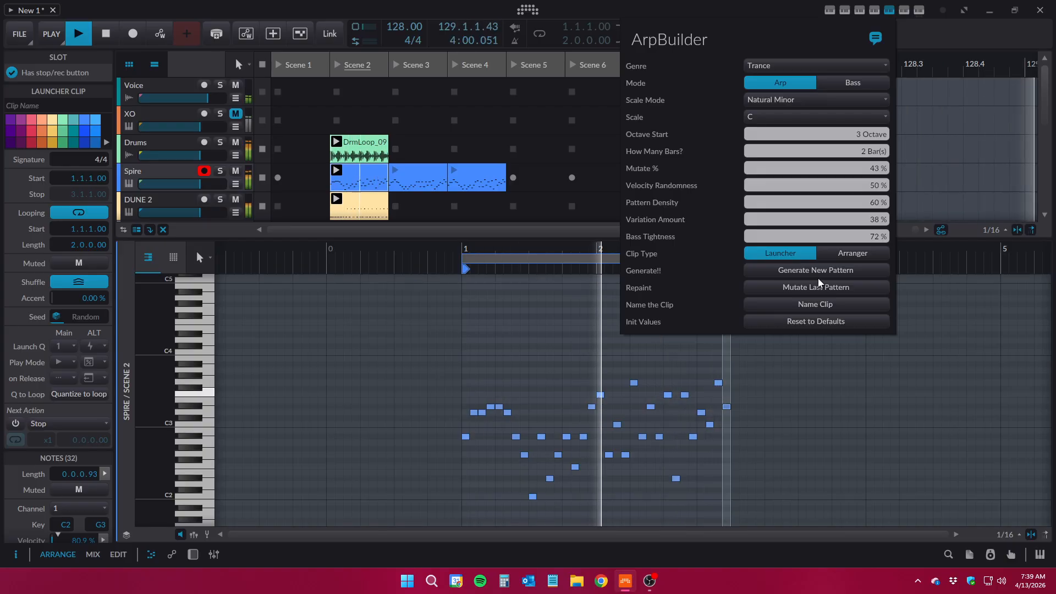
left_click(889, 10)
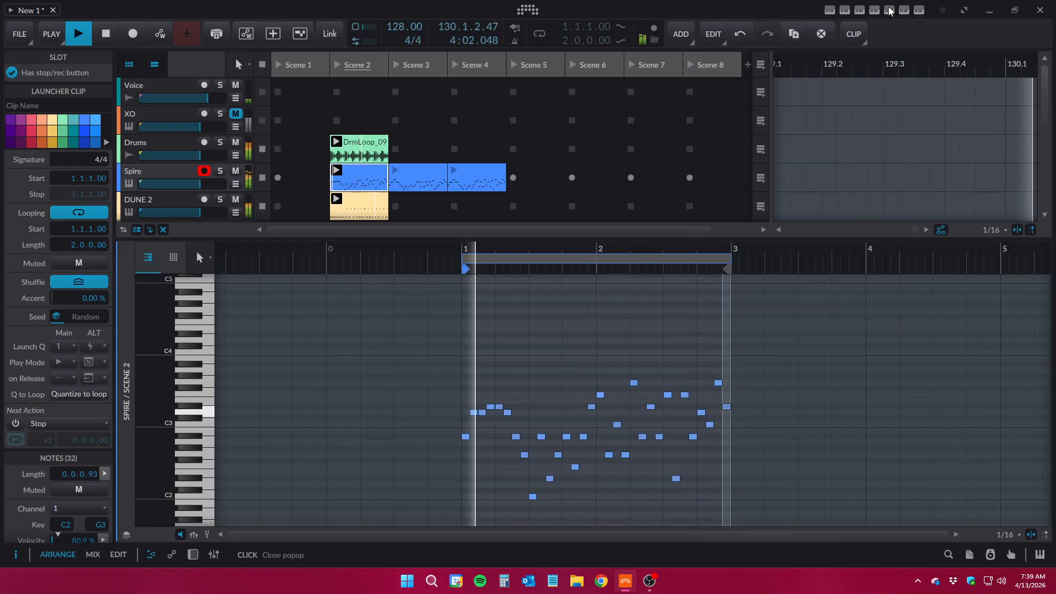
Enlarge the clip launcher to show more tracks and stop playback
left_click_drag(512, 239, 513, 348)
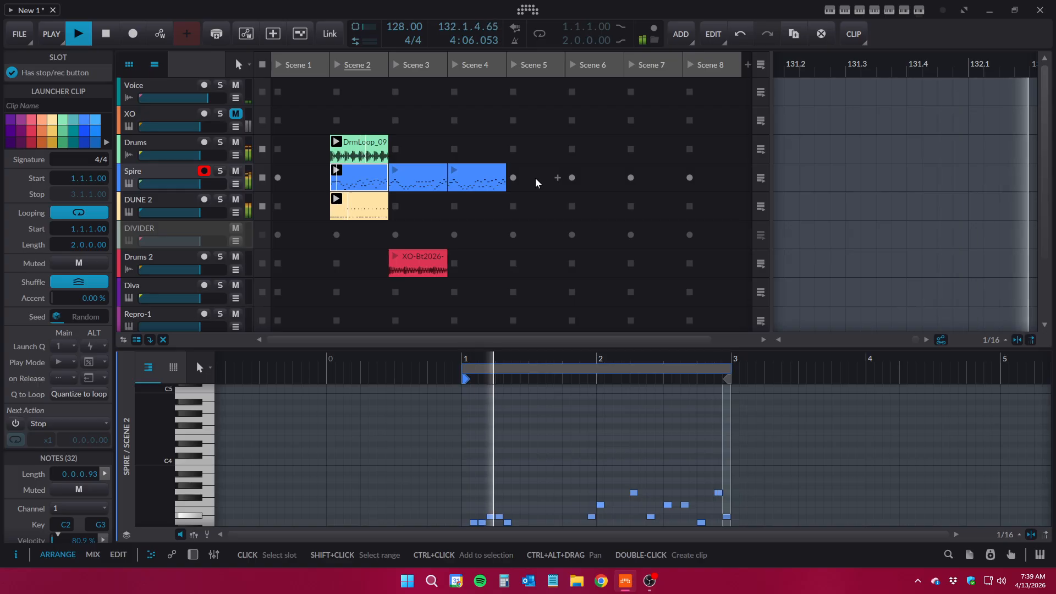
left_click(108, 35)
Set ArpBuilder's genre to Melodic Techno and generate a new arp pattern in the Spire clip of Scene 2
left_click(433, 179)
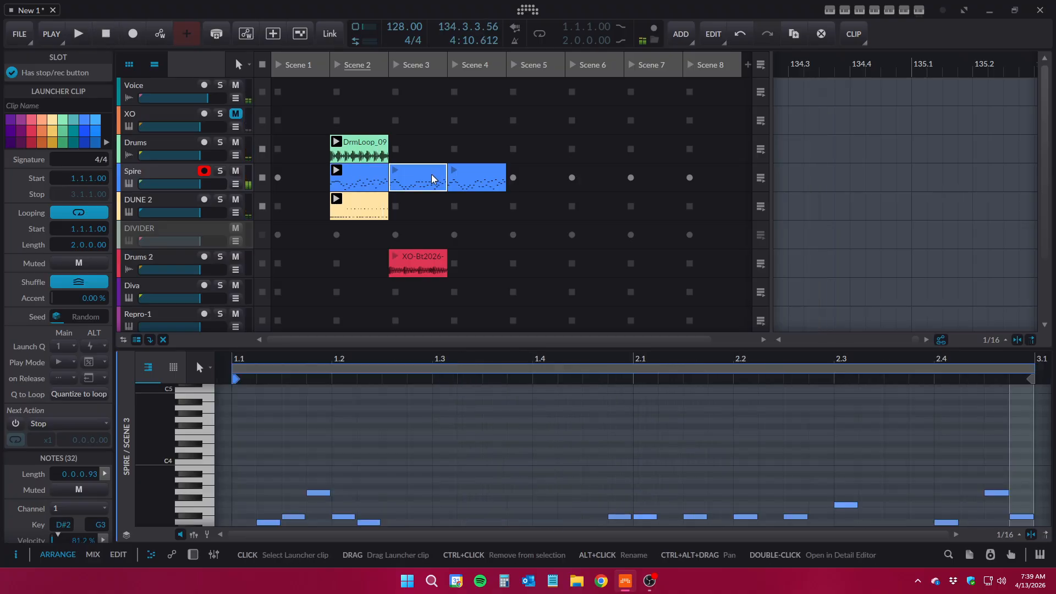
left_click(360, 178)
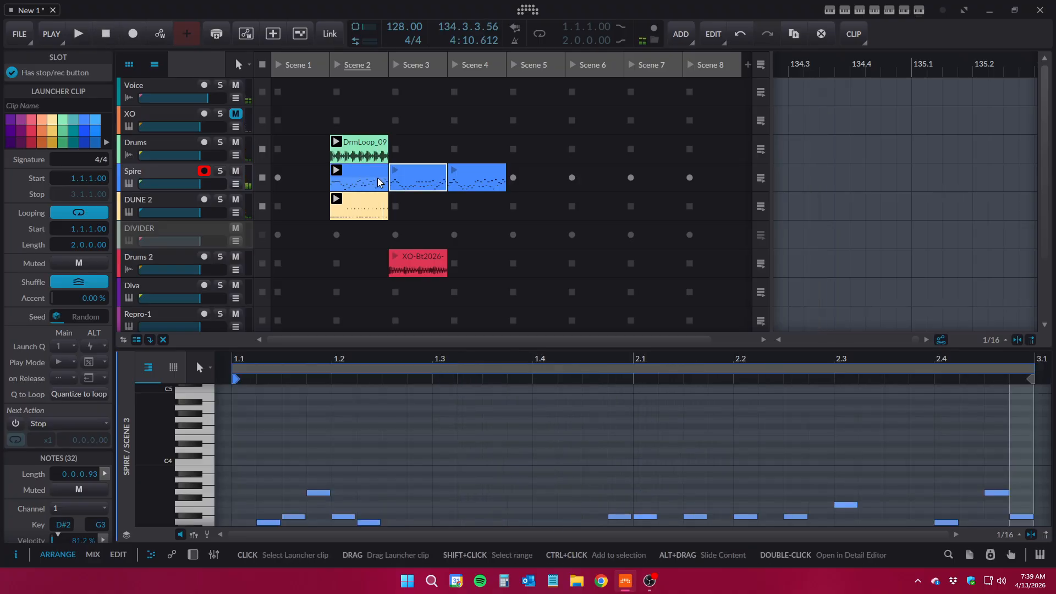
left_click(894, 8)
left_click(797, 67)
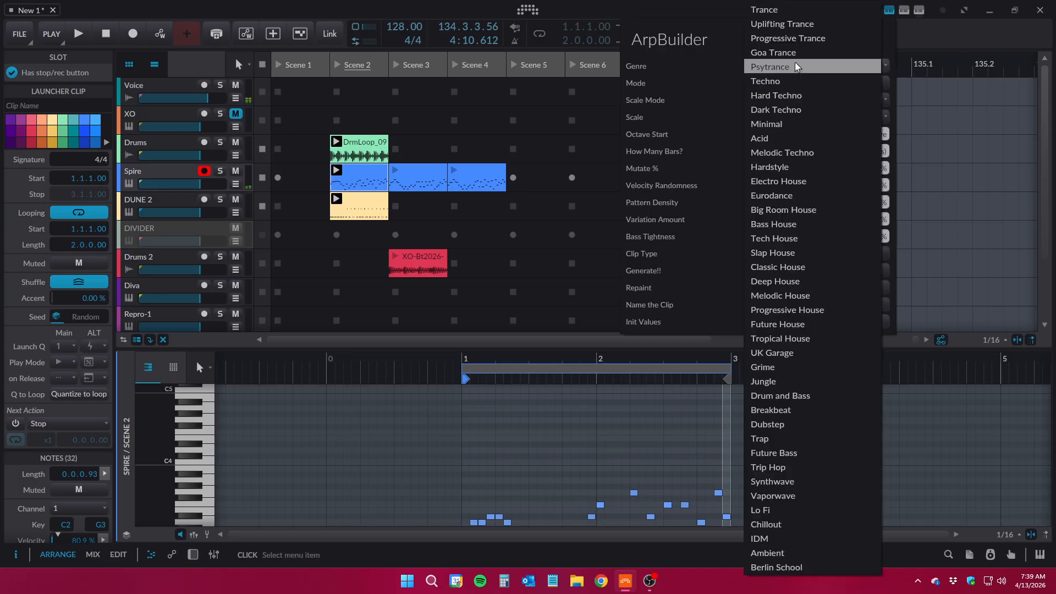
left_click(810, 154)
left_click(804, 270)
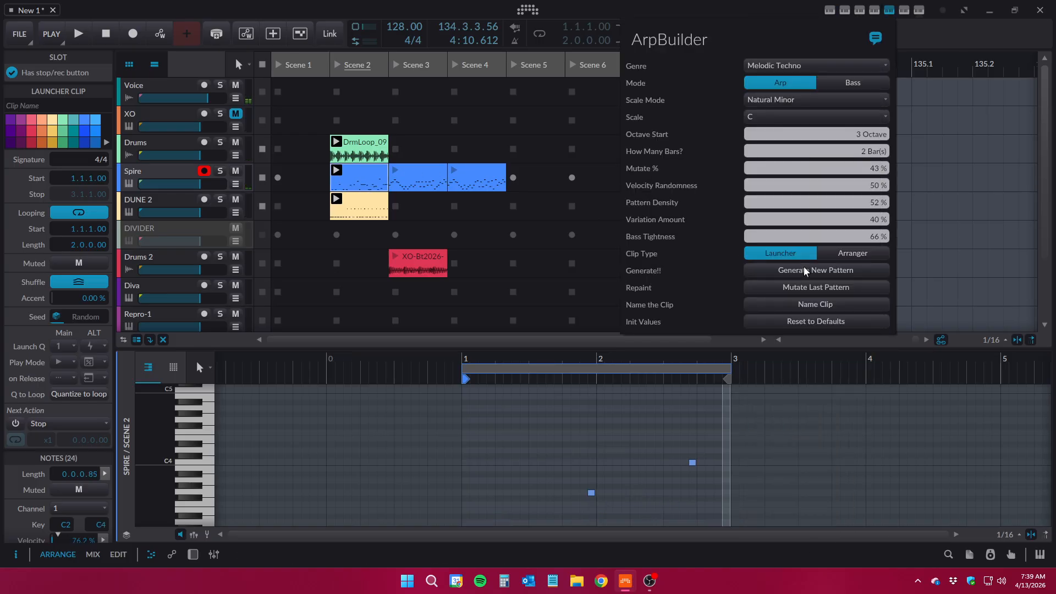
Generate a two-bar Melodic Techno pattern in Bass mode in the DUNE 2 clip of Scene 2 and launch the scene
left_click(362, 200)
left_click(368, 218)
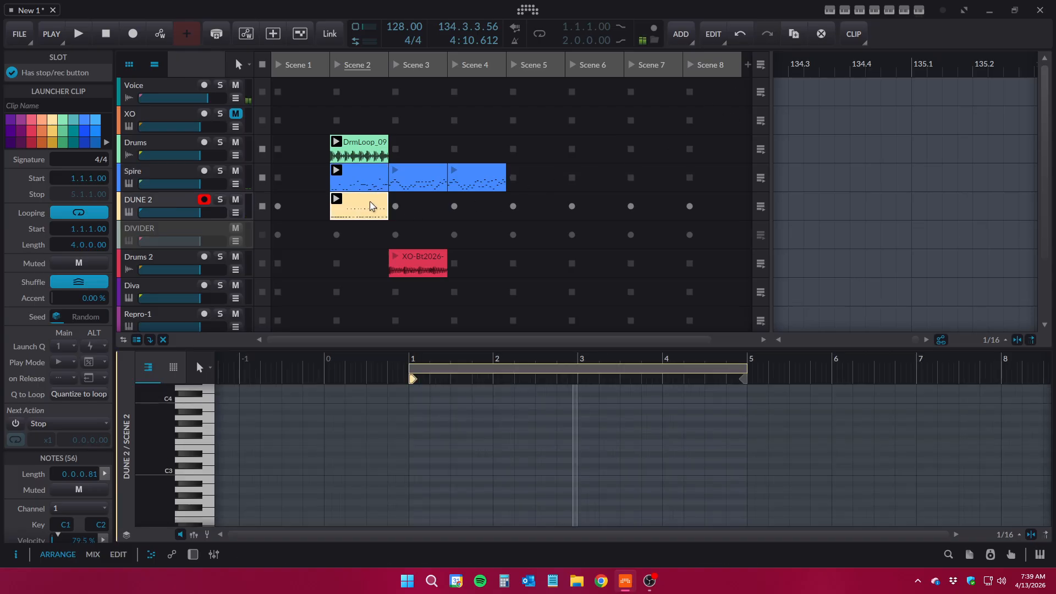
left_click(889, 10)
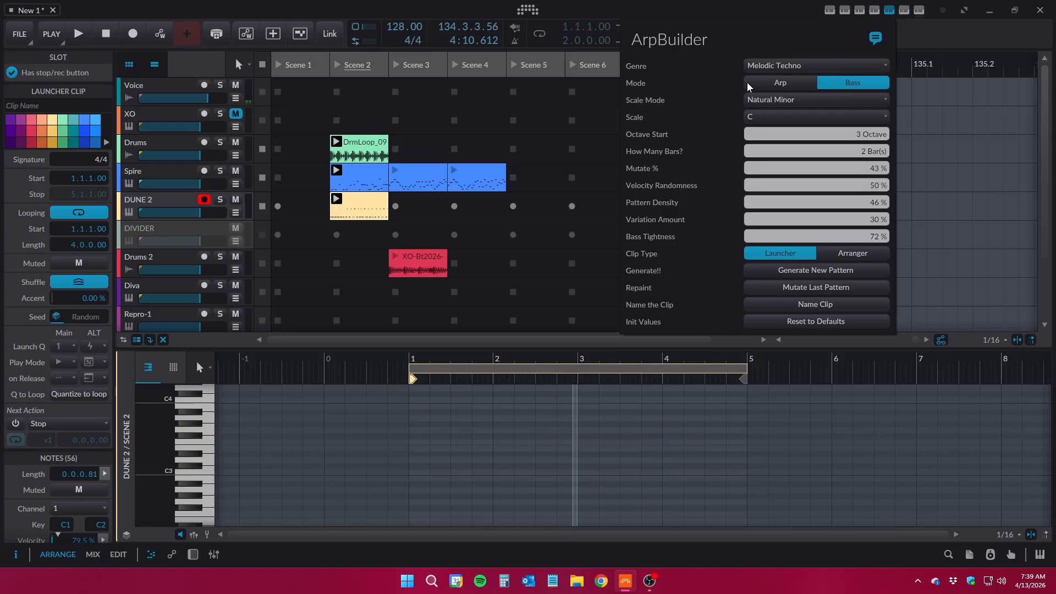
left_click(820, 277)
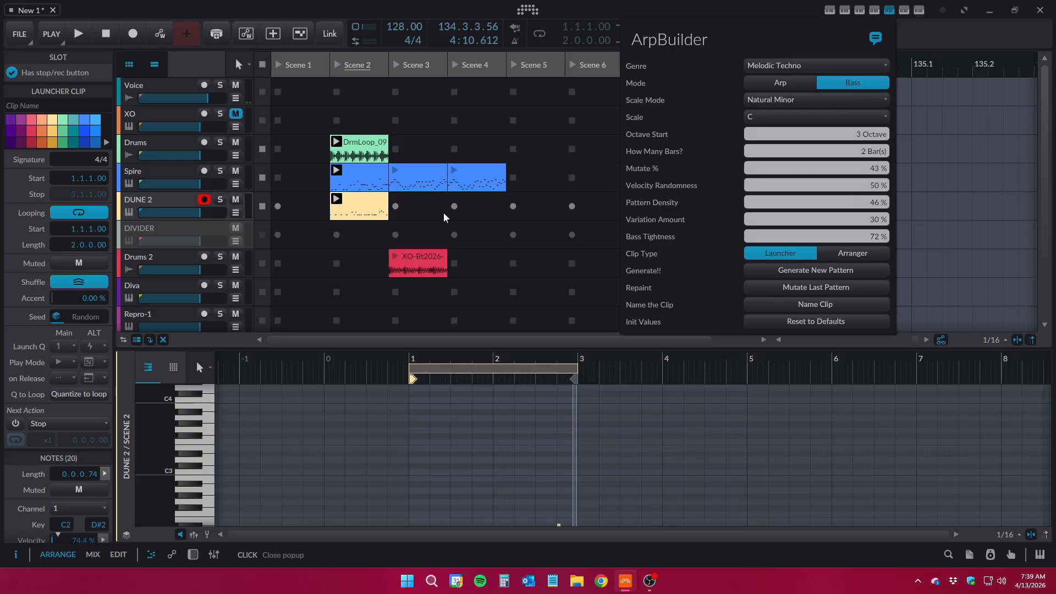
left_click(337, 67)
left_click(338, 67)
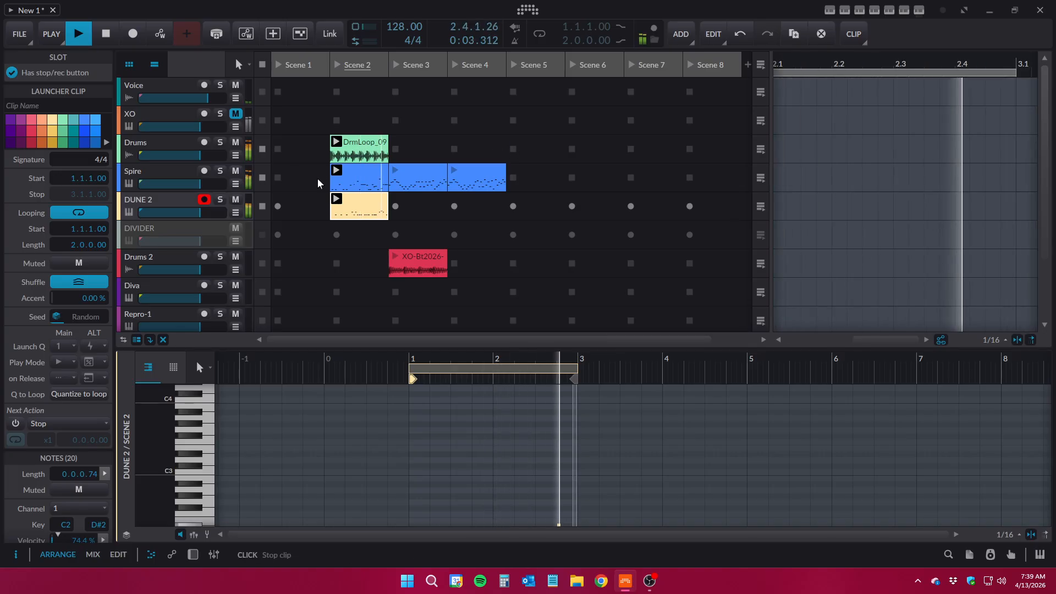
Solo the DUNE 2 track briefly to hear the bass pattern alone, and unsolo it again
left_click(163, 178)
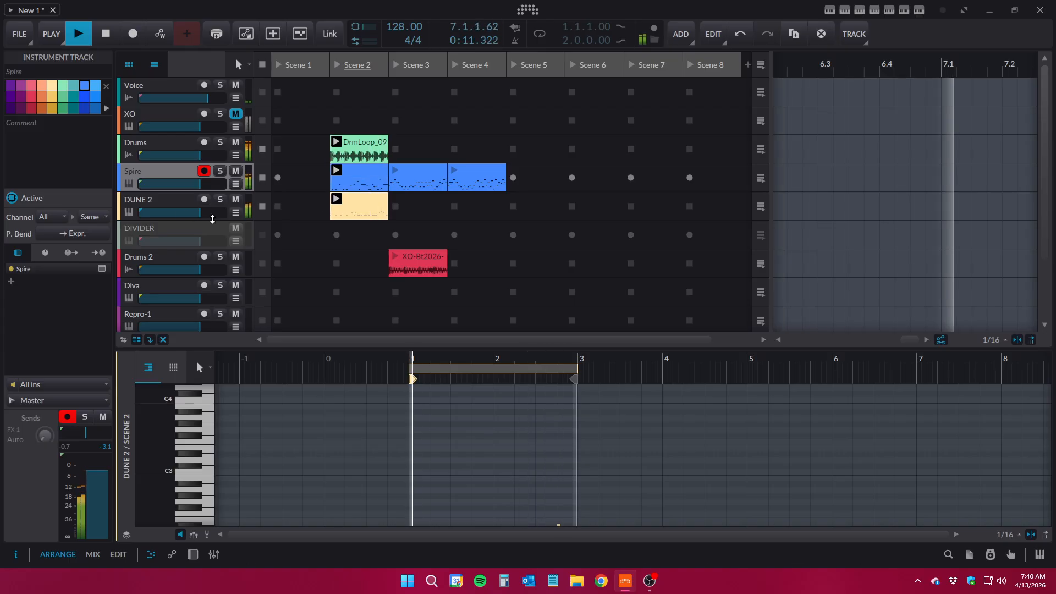
left_click(220, 199)
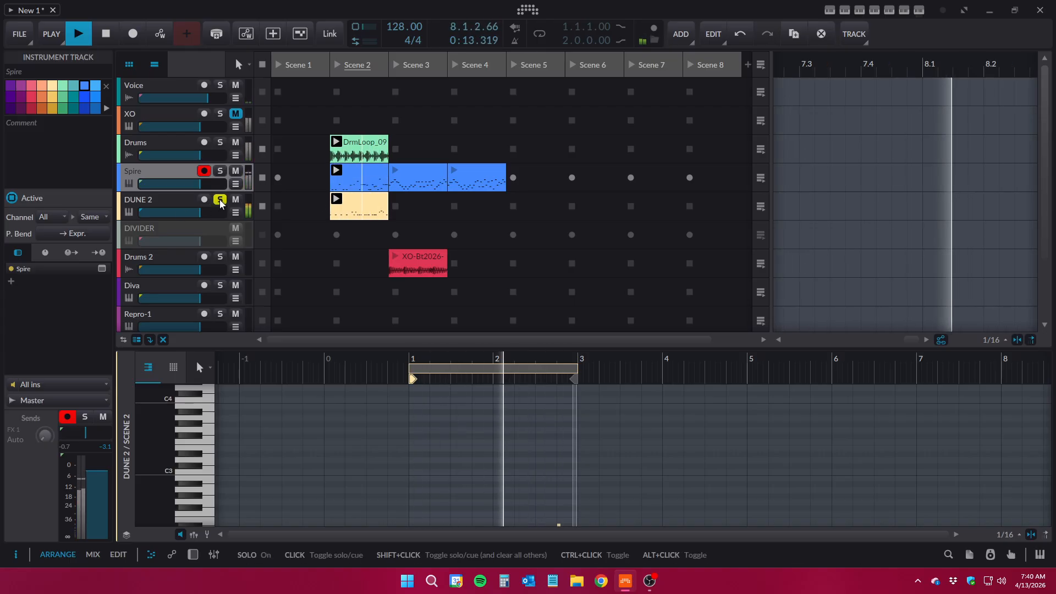
left_click(220, 200)
Set Octave Start to 2 and generate a new bass pattern in the DUNE 2 clip of Scene 2
left_click(353, 207)
left_click(888, 11)
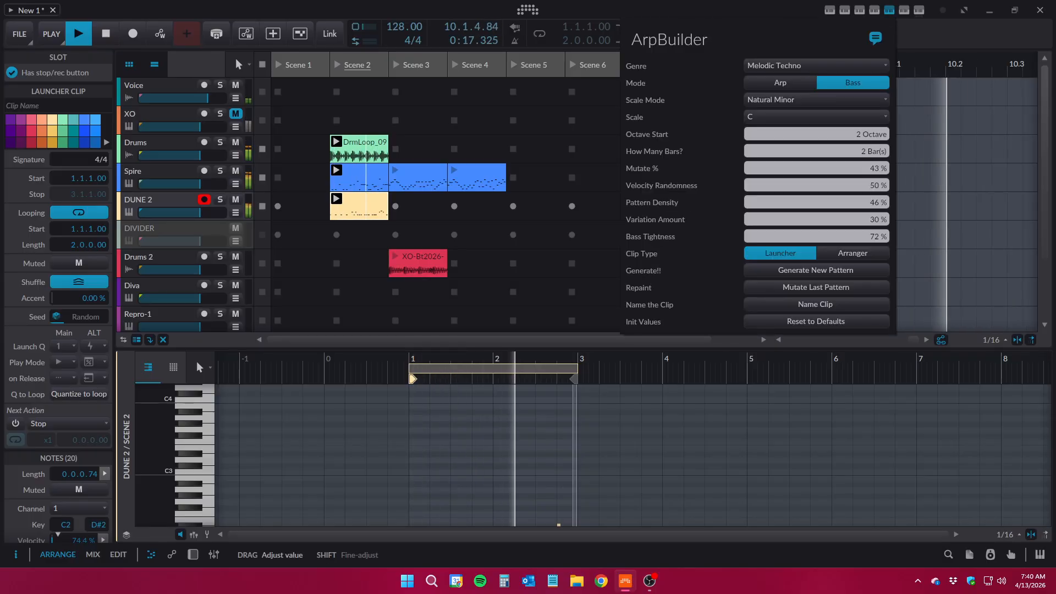
left_click(816, 270)
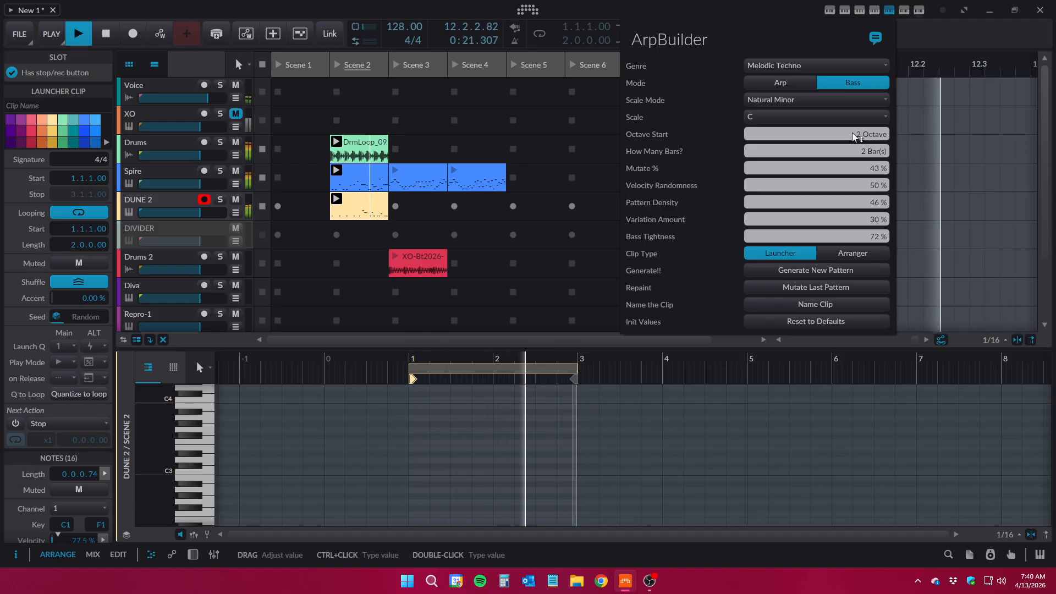
left_click(367, 217)
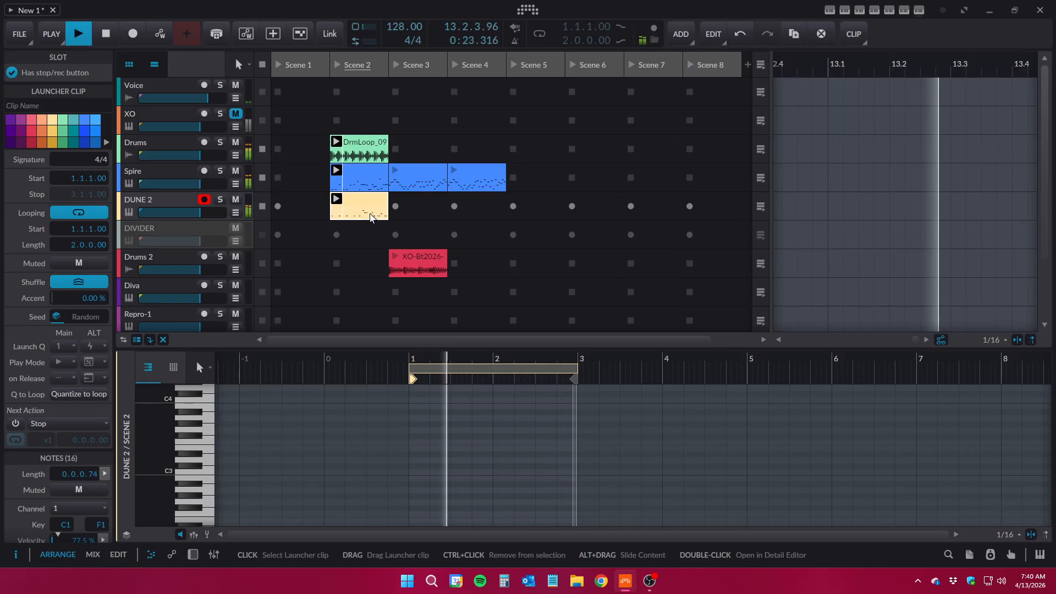
View the transpose options available for the DUNE 2 clip without applying any
left_click(859, 35)
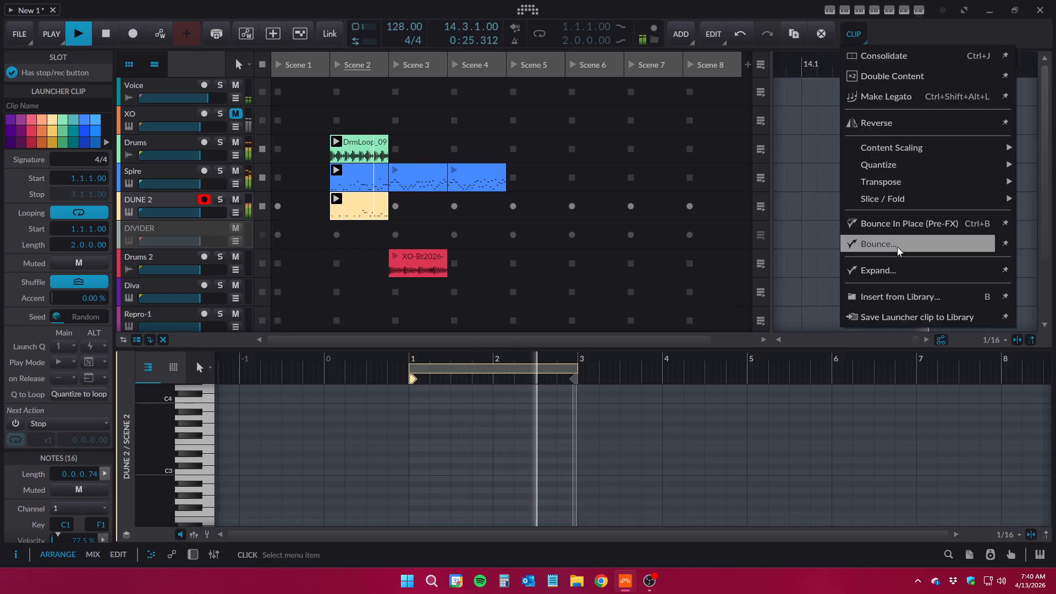
mouse_move(917, 192)
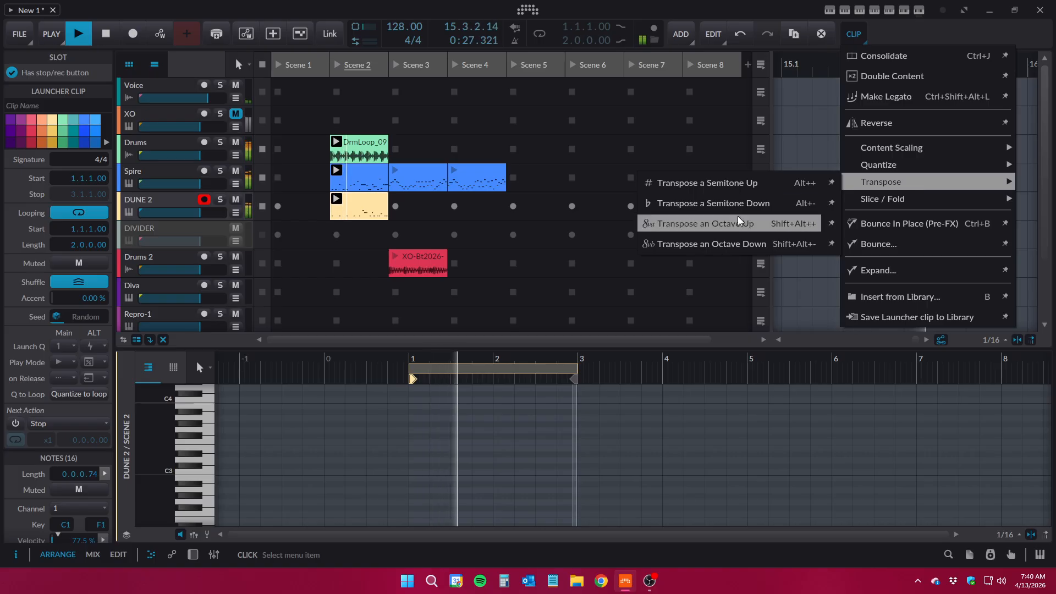
left_click(719, 4)
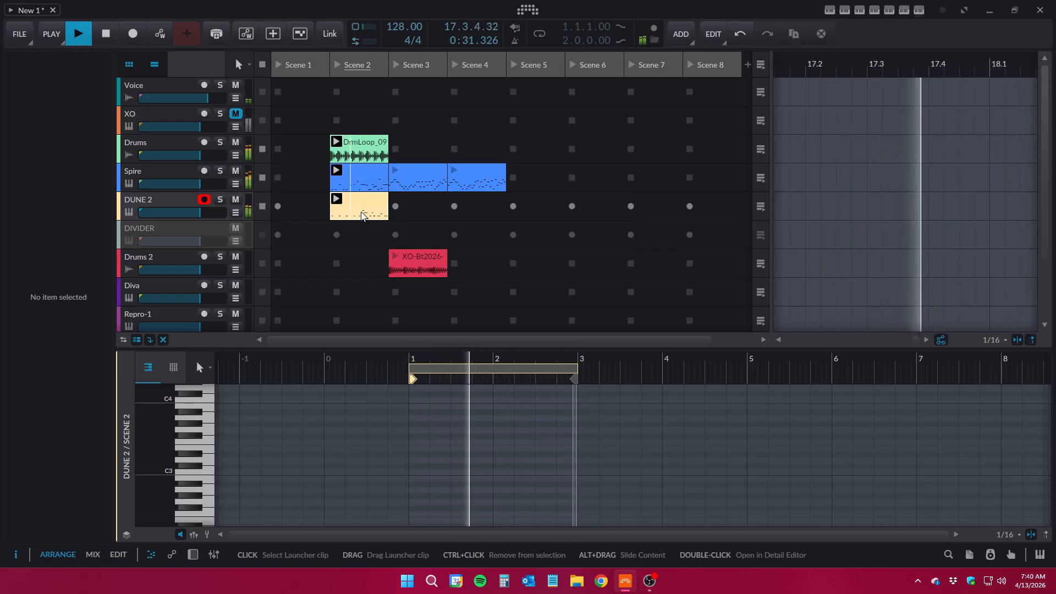
Examine the bass notes of the DUNE 2 clip in an enlarged note editor, then reduce the editor's height
left_click_drag(492, 347, 492, 211)
scroll(516, 312, "down", 2)
scroll(516, 312, "up", 1)
scroll(517, 311, "up", 1)
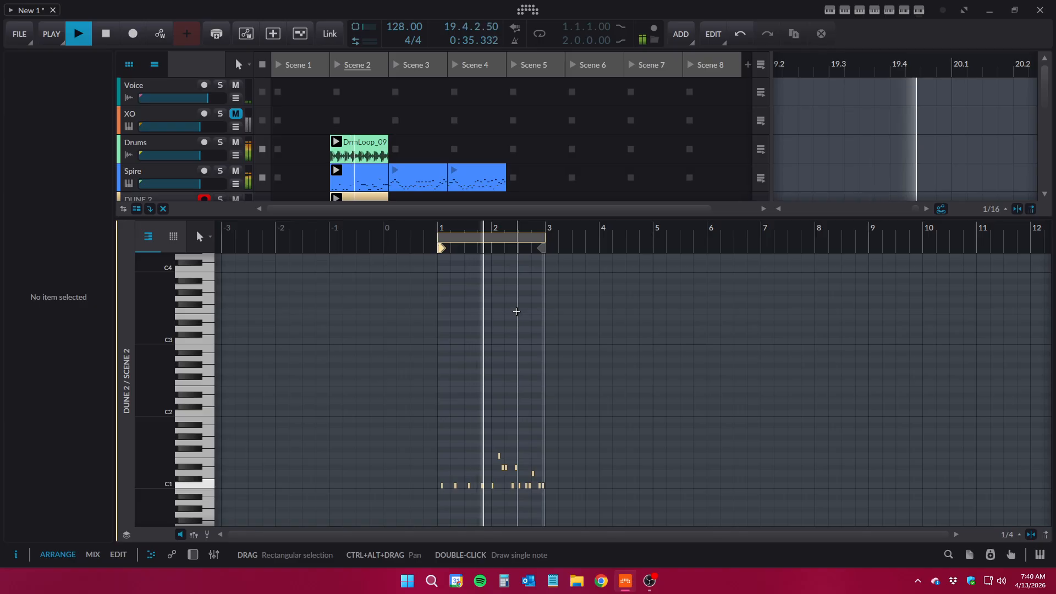
left_click_drag(422, 217, 419, 313)
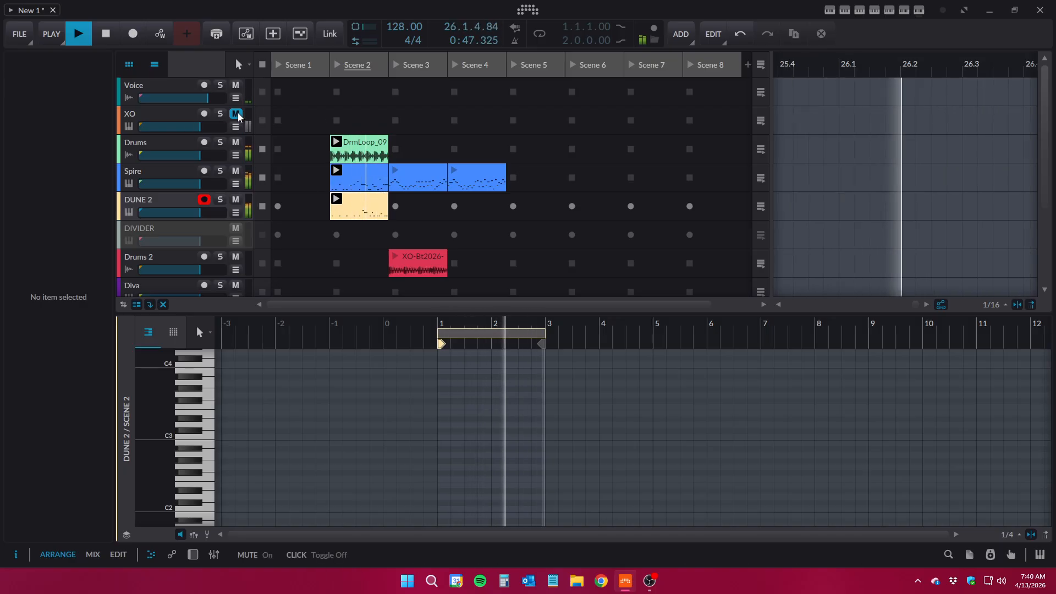
Stop playback, mute the Drums, Spire and DUNE 2 tracks, and launch Scene 3
left_click(107, 36)
scroll(382, 176, "down", 3)
scroll(429, 157, "up", 2)
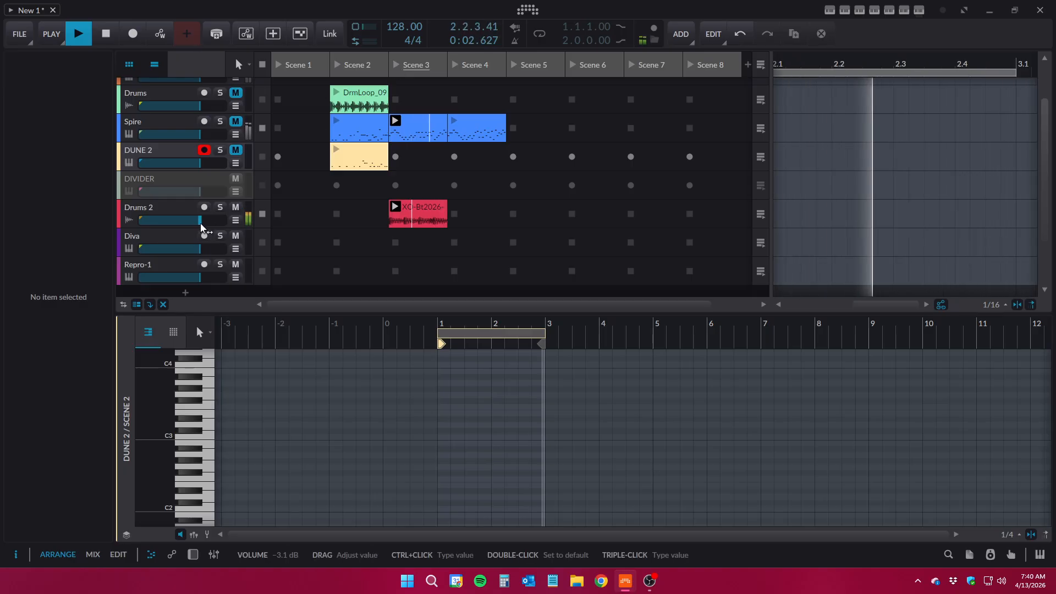
Raise the Drums 2 track volume to +1.6 dB and stop playback
scroll(242, 227, "up", 2)
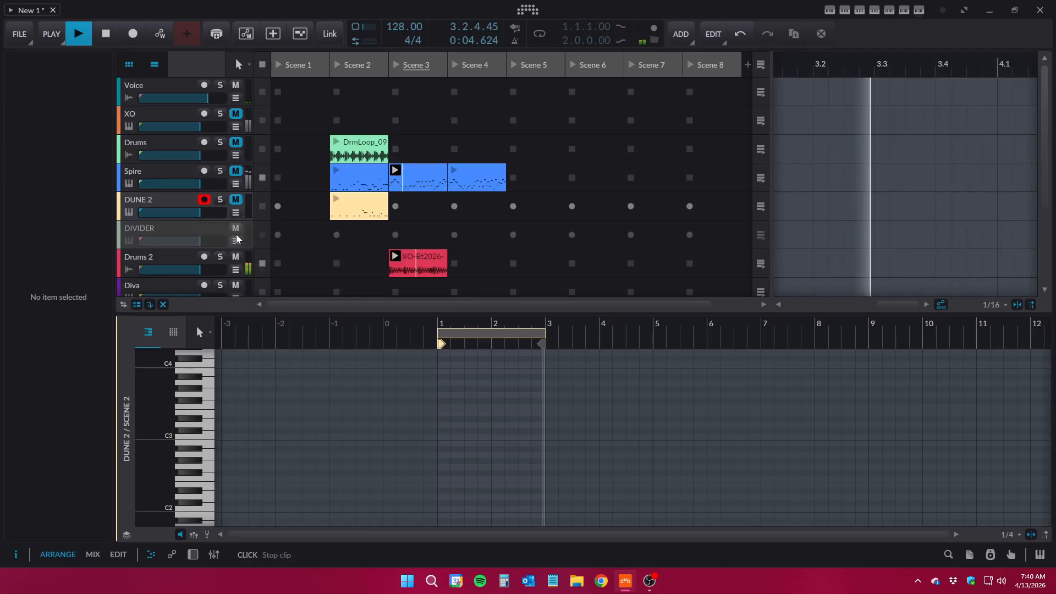
left_click_drag(182, 269, 193, 269)
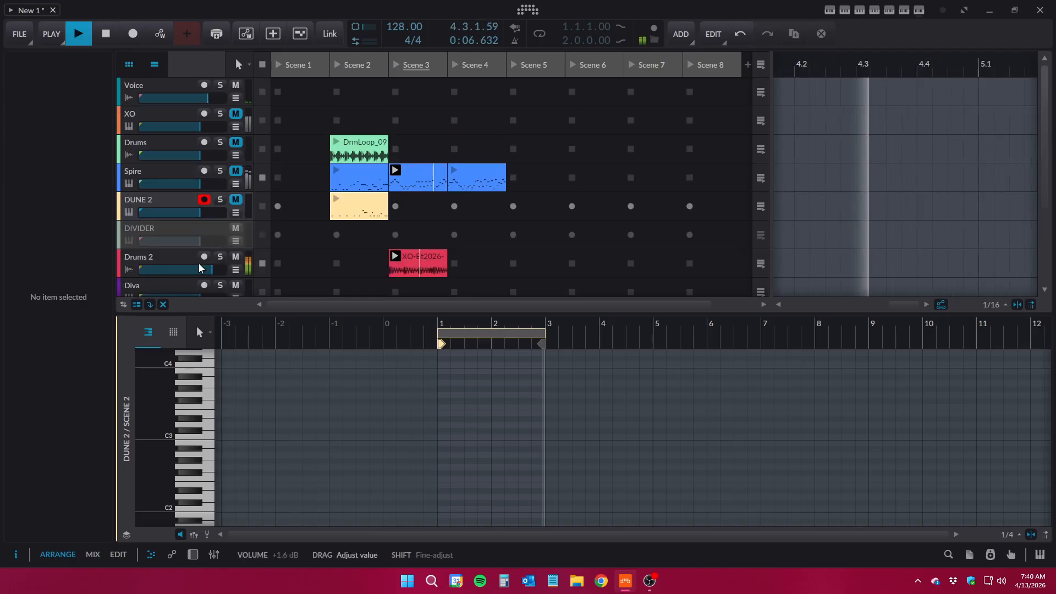
scroll(305, 208, "down", 3)
left_click(101, 34)
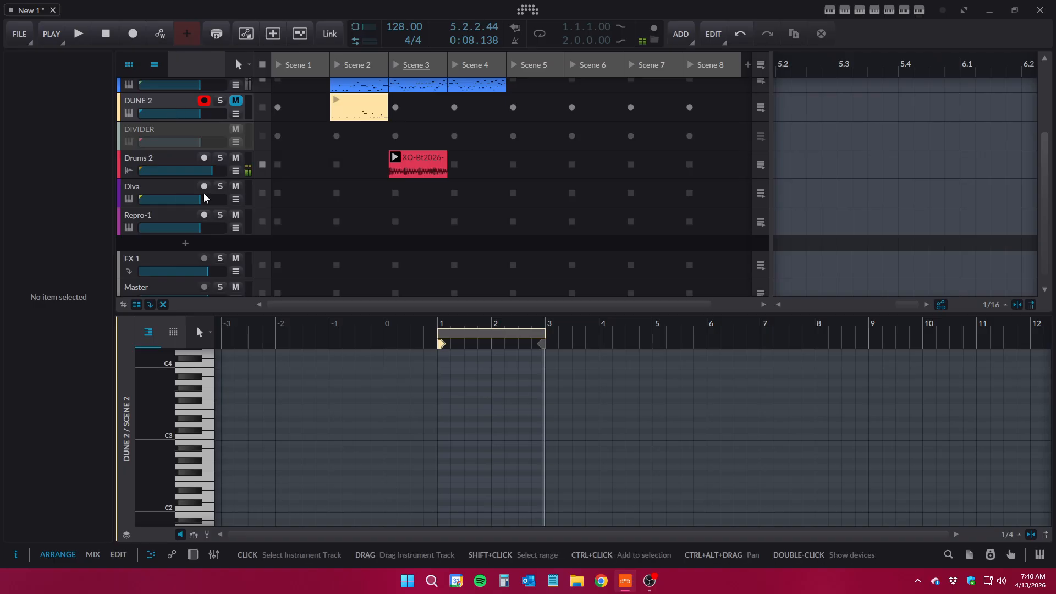
Select the Diva, Repro-1 and Drums 2 tracks in turn to inspect them
left_click(167, 189)
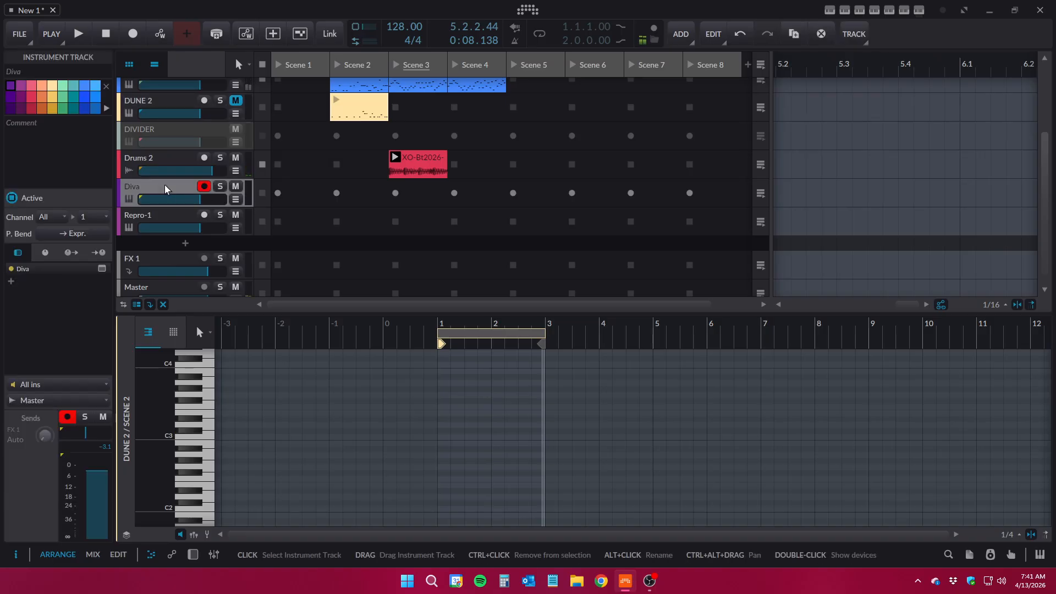
left_click(171, 218)
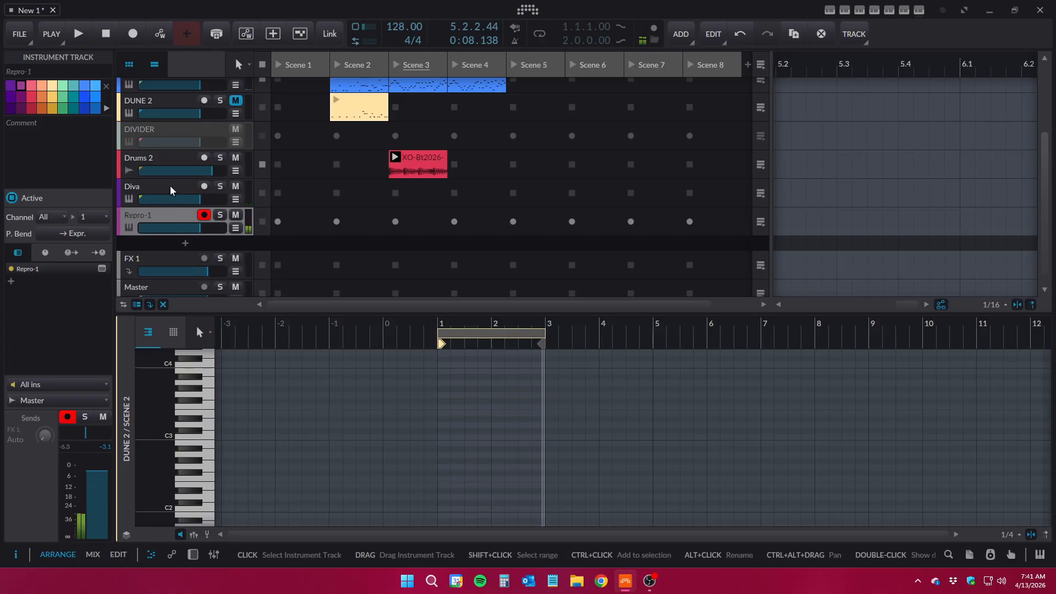
left_click(184, 162)
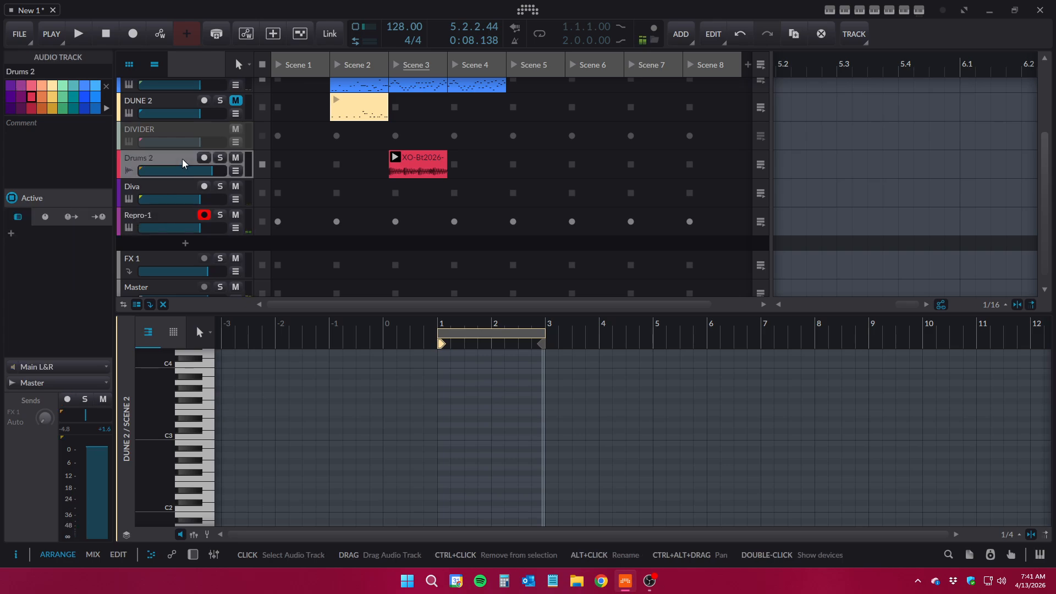
Select the empty Diva slot in Scene 3 and widen the arranger timeline beside the launcher
left_click(427, 198)
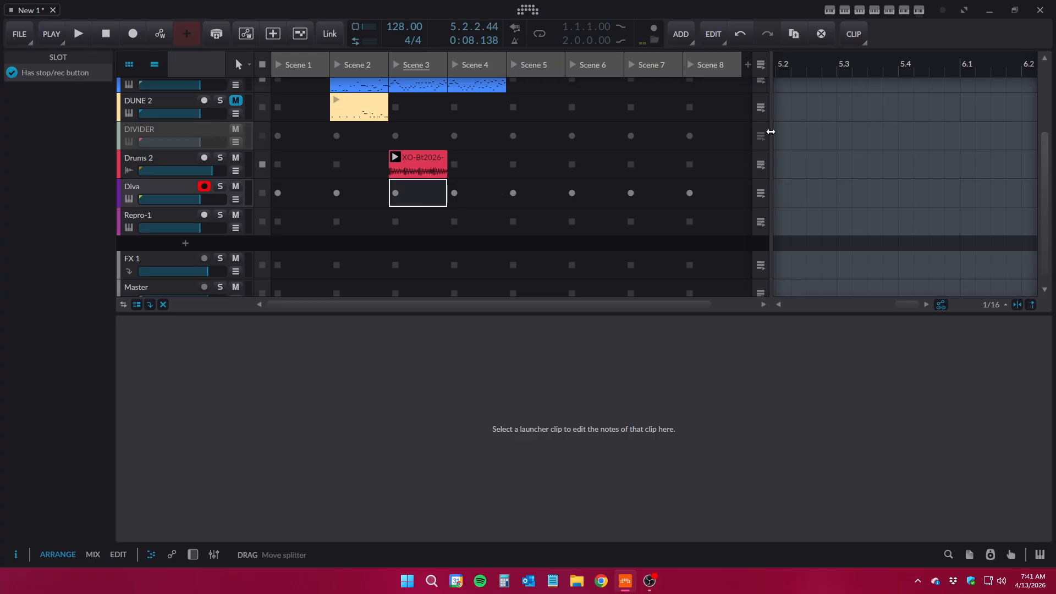
left_click_drag(771, 132, 533, 149)
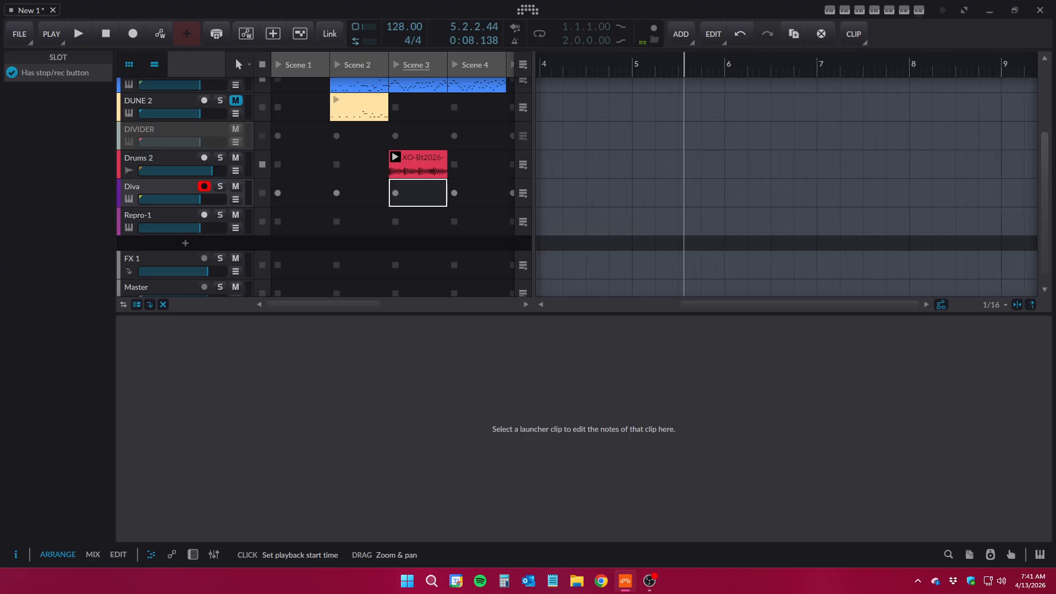
Create a two-bar clip at bar 1 of the Diva track in the arranger
left_click_drag(814, 63, 822, 102)
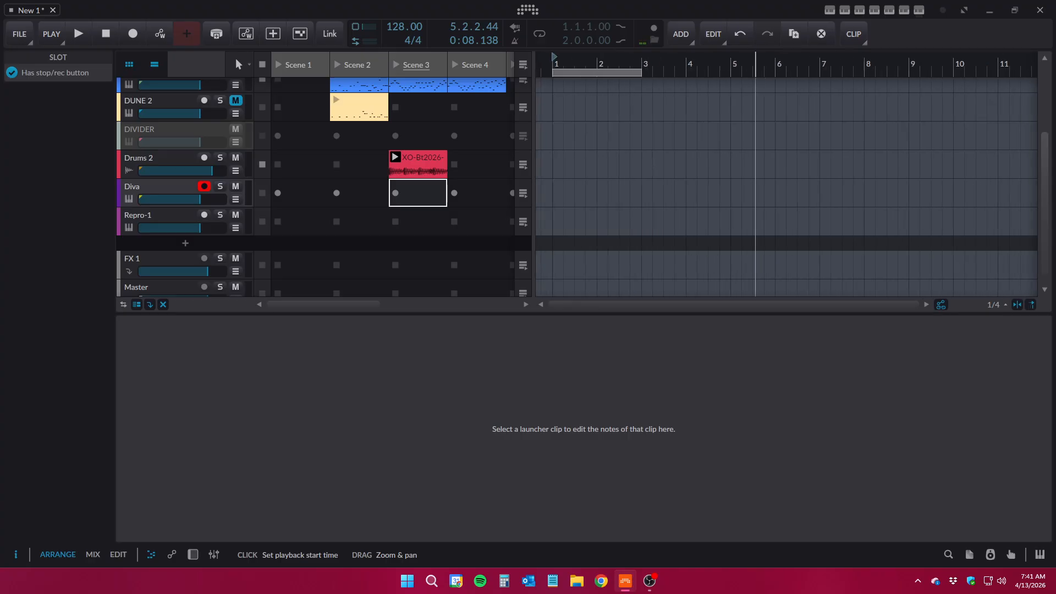
double_click(555, 188)
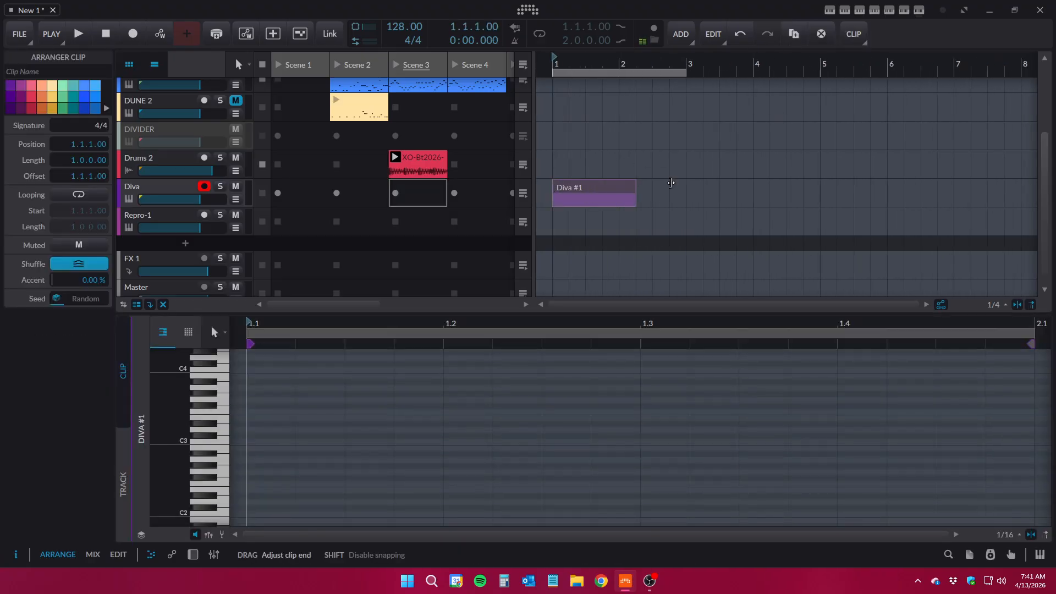
left_click_drag(683, 180, 682, 181)
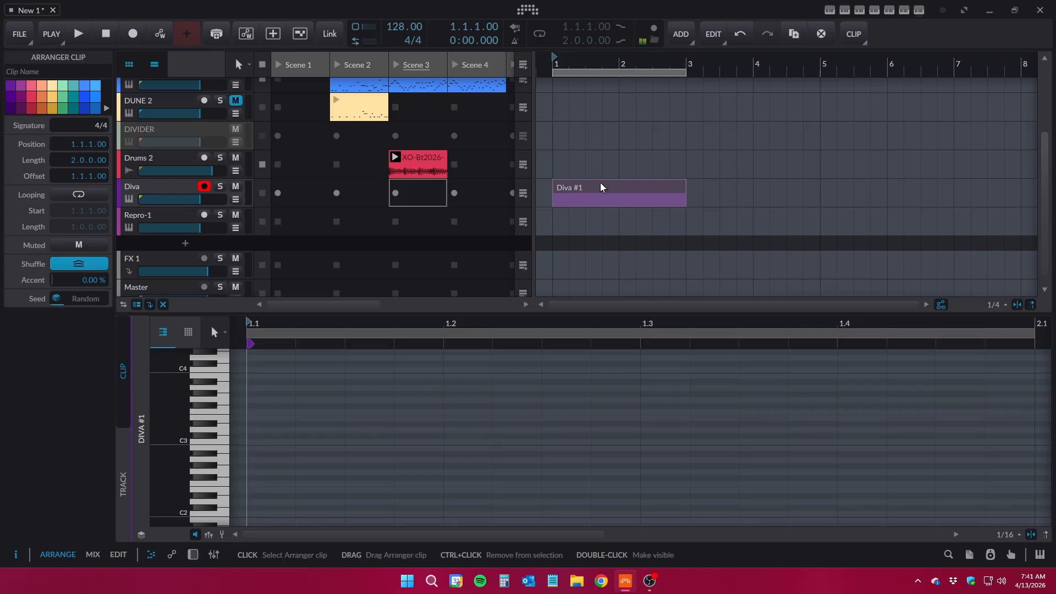
Generate a Dark Techno bass pattern in the Diva arranger clip with ArpBuilder
left_click(889, 11)
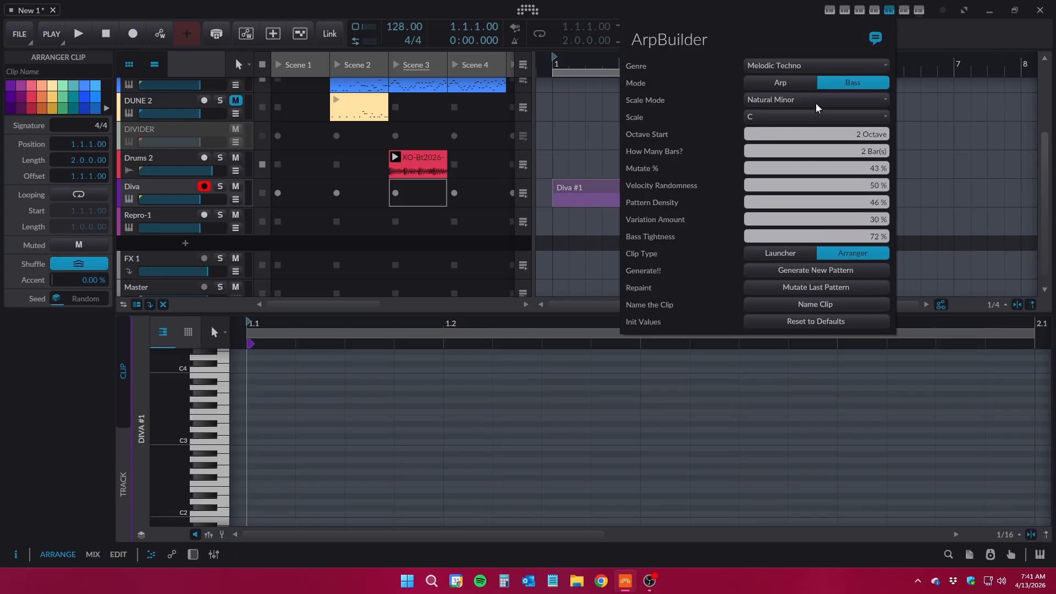
left_click(783, 65)
left_click(801, 106)
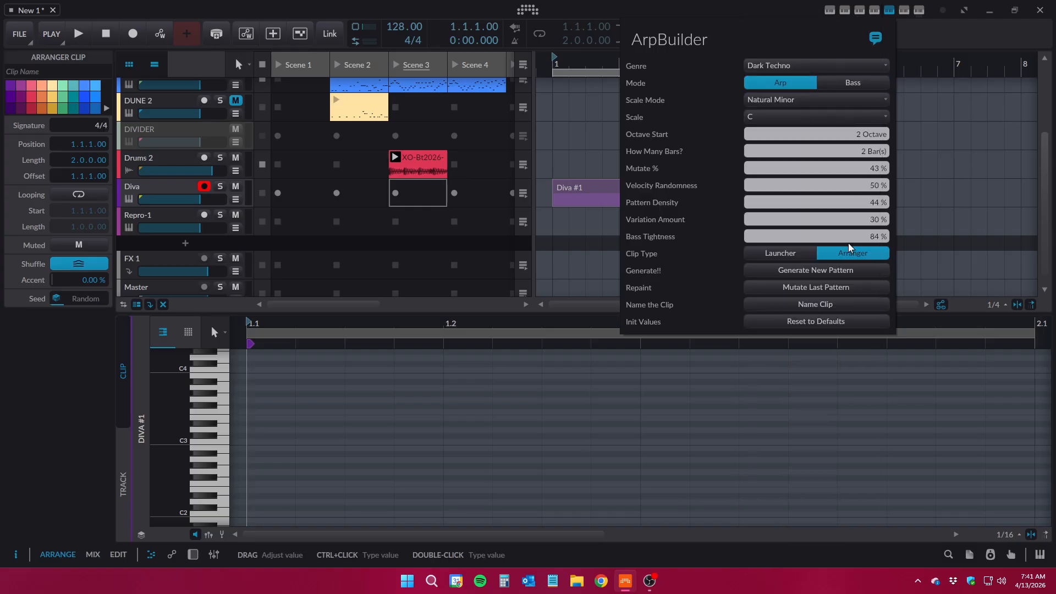
left_click(800, 272)
Copy the arranger clip into Diva's Scene 3 slot and launch the scene, rebalancing the Diva and Drums 2 volumes
left_click(598, 188)
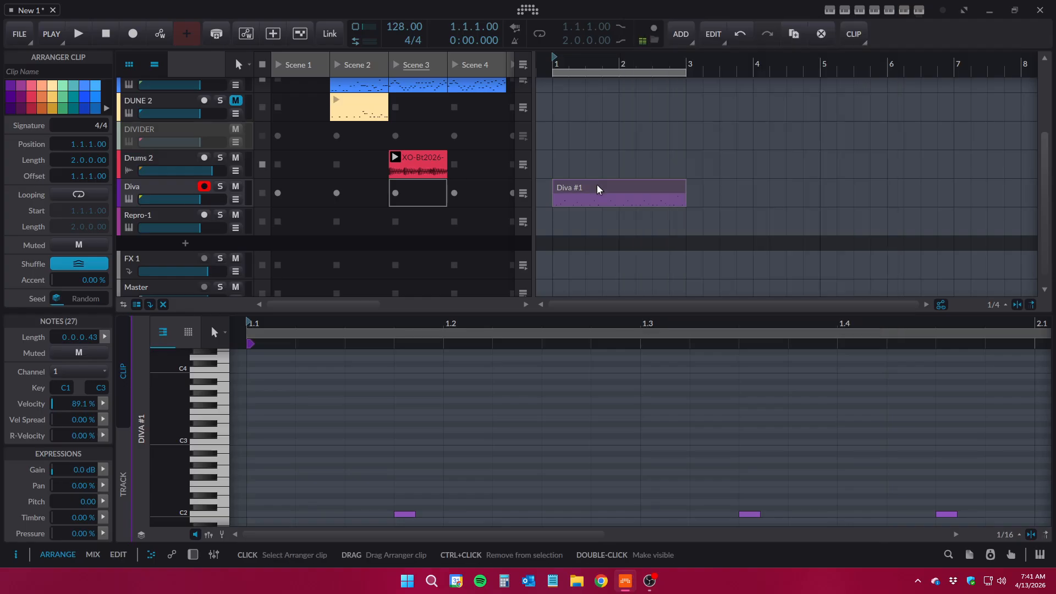
left_click_drag(599, 188, 426, 200)
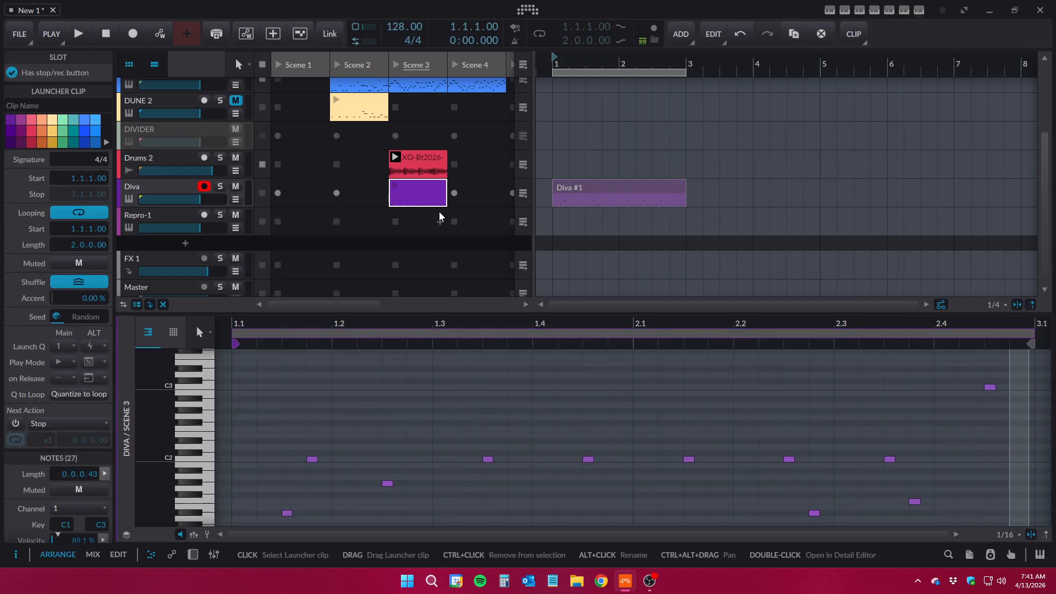
left_click(397, 64)
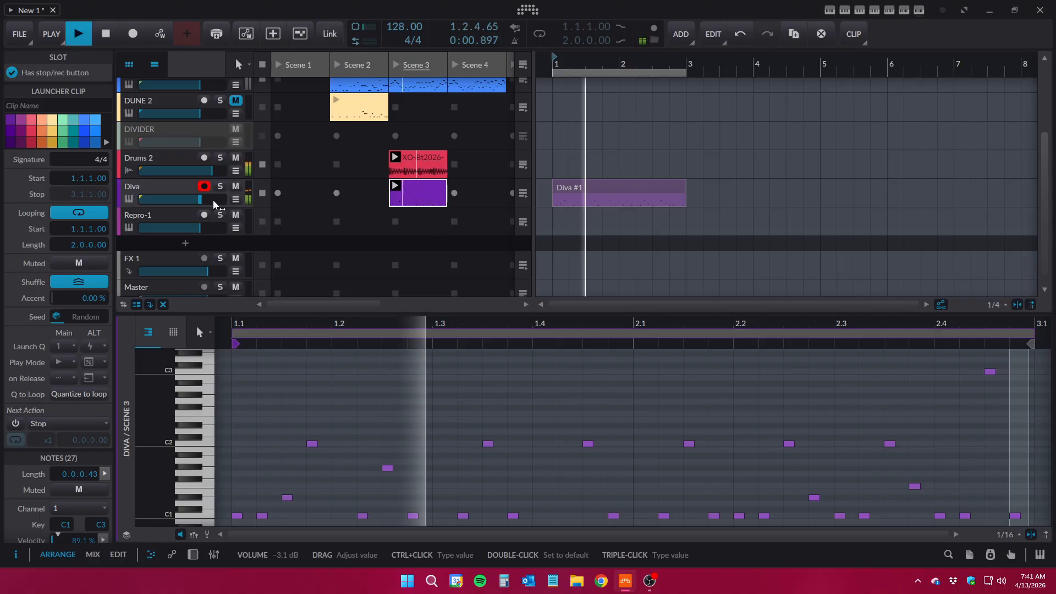
left_click_drag(215, 205, 206, 171)
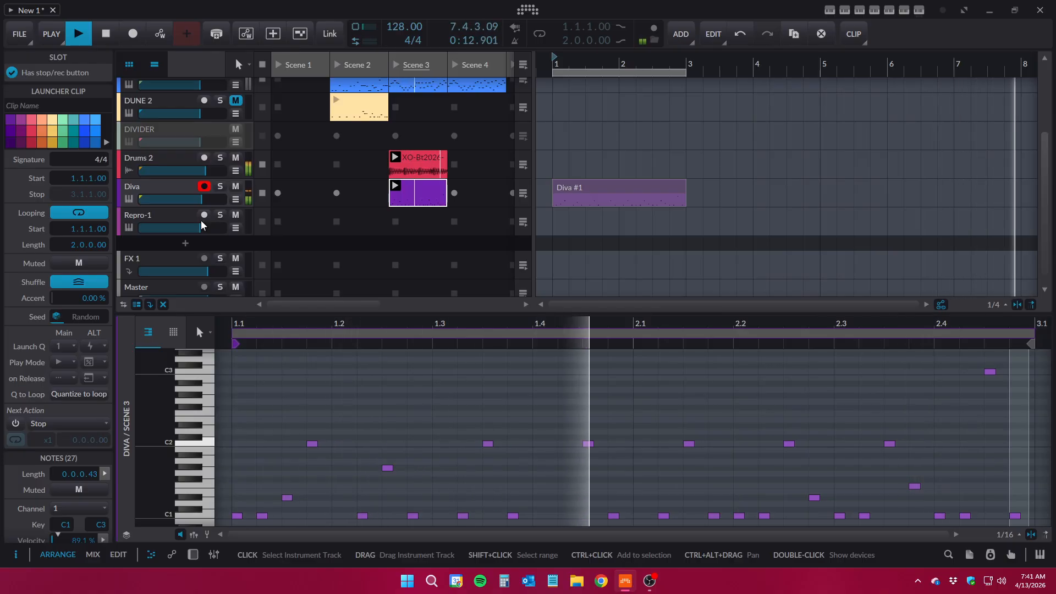
Create a Repro-1 launcher clip in Scene 3 and generate a Dark Techno bass pattern in it, with the clip type set to Launcher
left_click(176, 219)
double_click(424, 220)
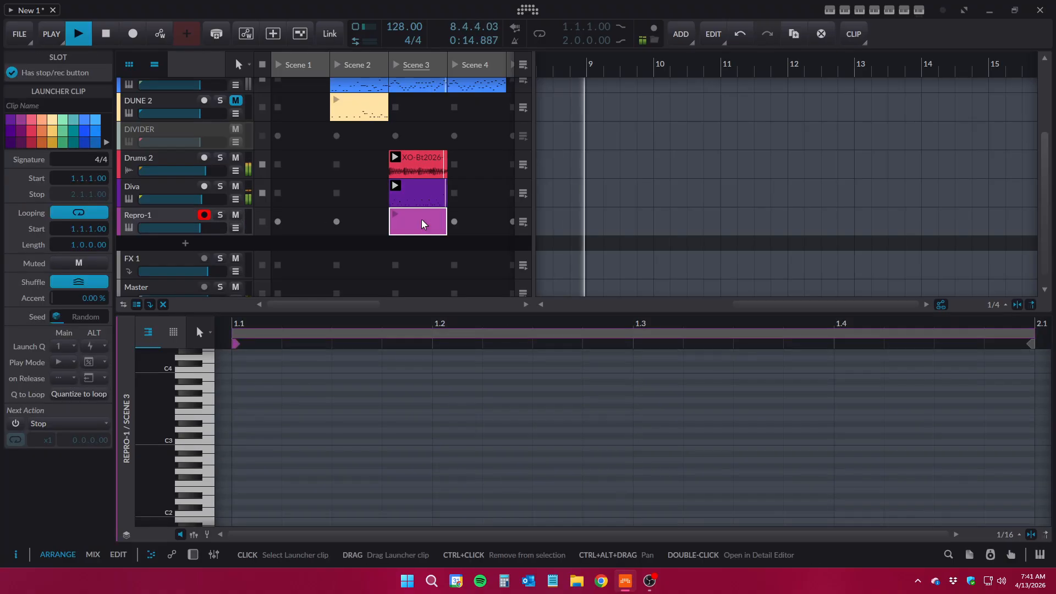
left_click(889, 10)
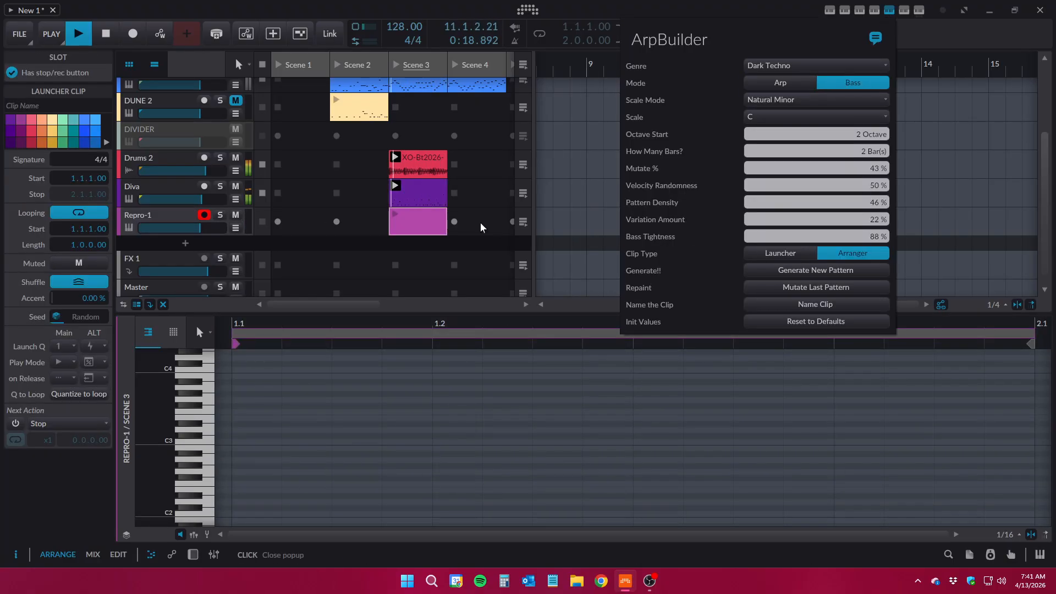
left_click(783, 256)
left_click(770, 267)
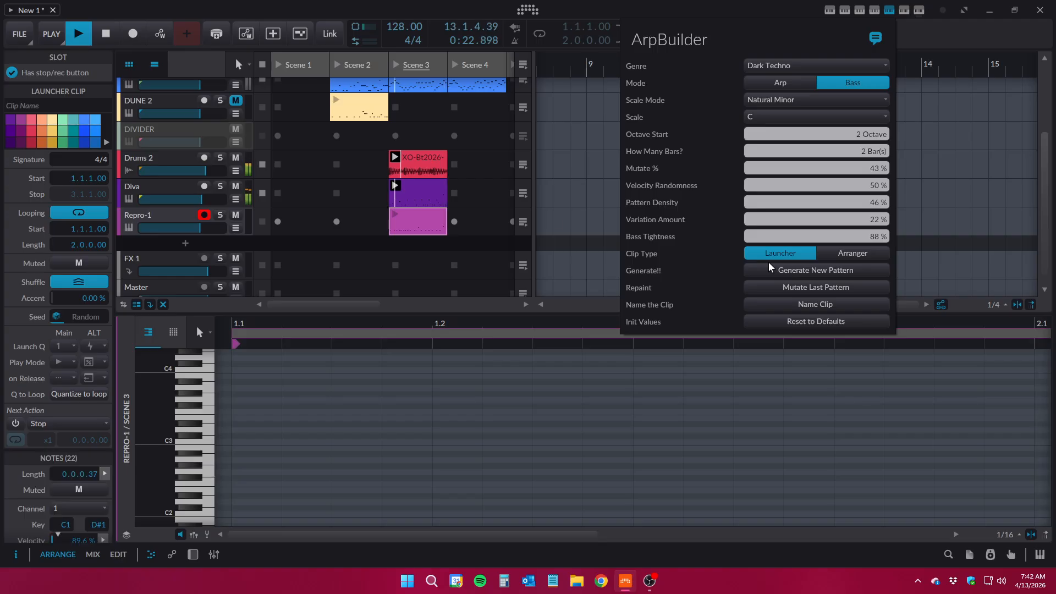
left_click(419, 115)
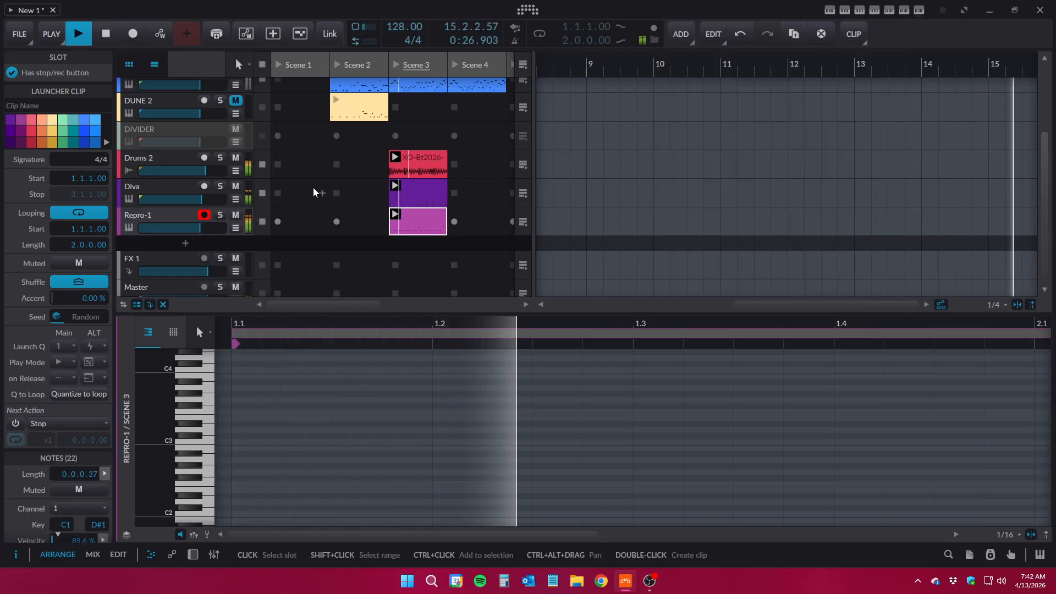
Open the Repro-1 synth and audition its bass presets, from CK Cloud Bass through CK Plastic and CK Slop to CK Woofer
double_click(172, 214)
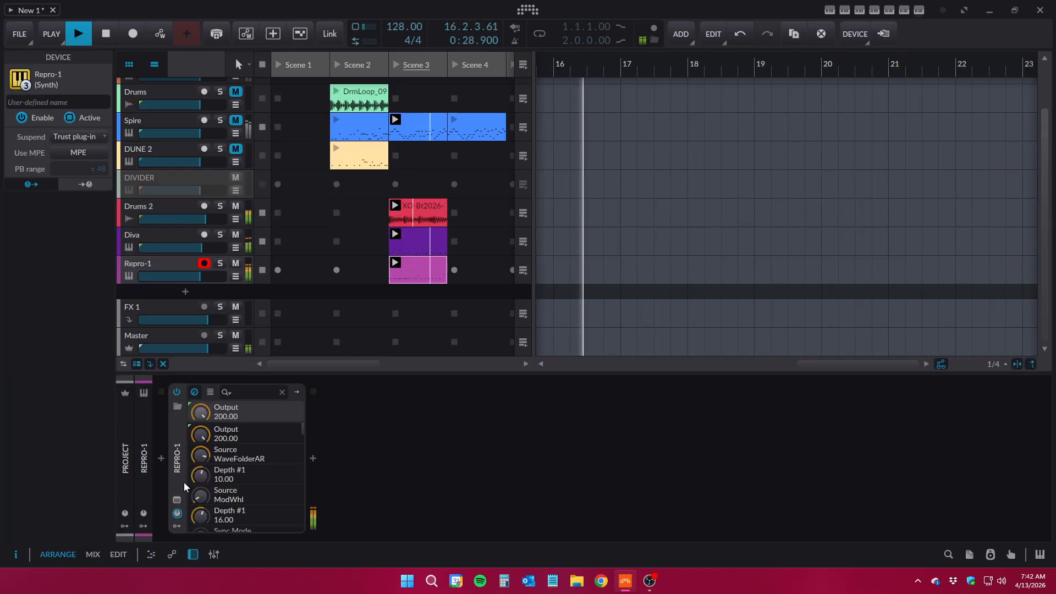
left_click(176, 499)
left_click(458, 268)
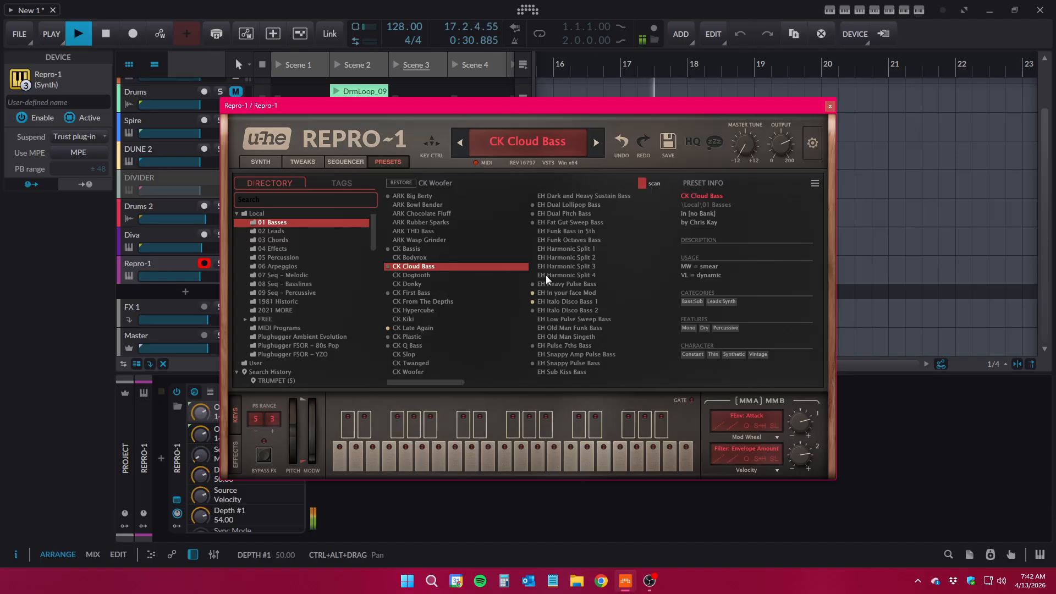
left_click(570, 276)
left_click(414, 328)
left_click(419, 337)
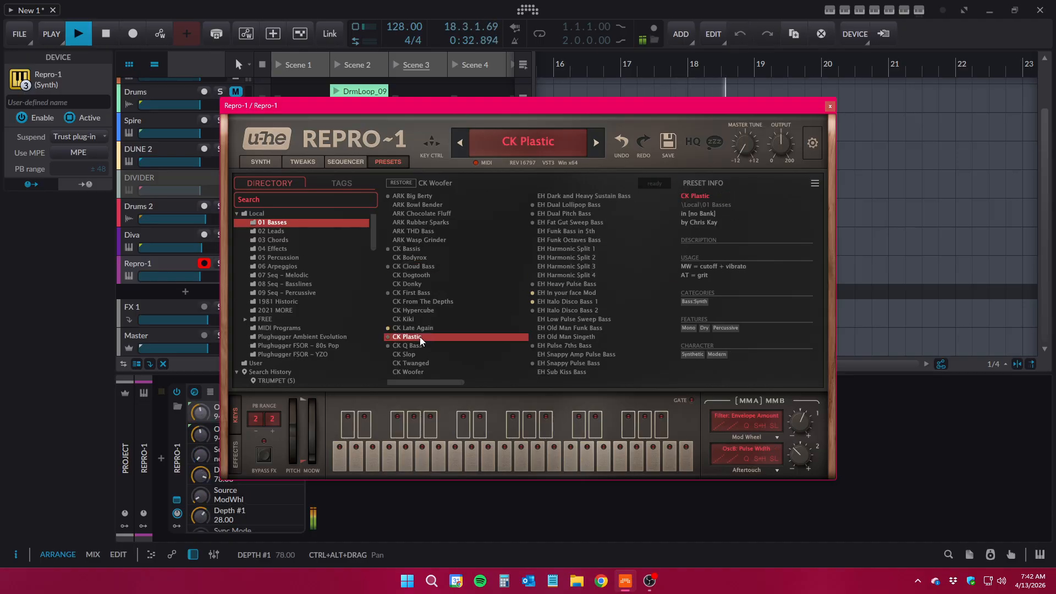
left_click(421, 346)
left_click(421, 355)
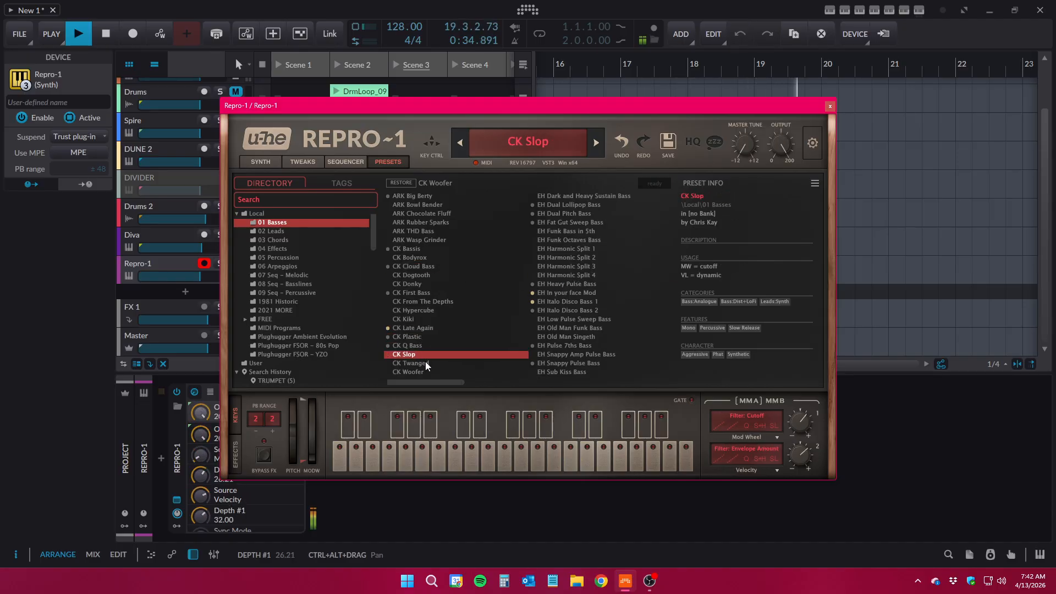
left_click(425, 362)
left_click(422, 372)
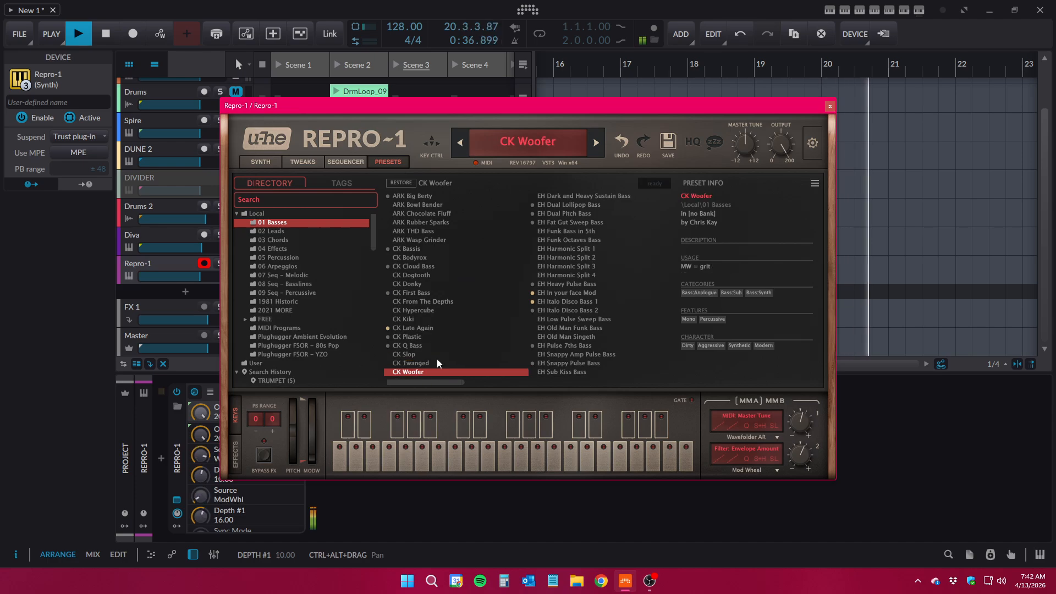
Audition the SA bass presets such as SA Bubbly and SA Bite Bass, and load LUF Faithsworn on Repro-1
left_click(570, 205)
scroll(570, 252, "down", 2)
left_click(573, 283)
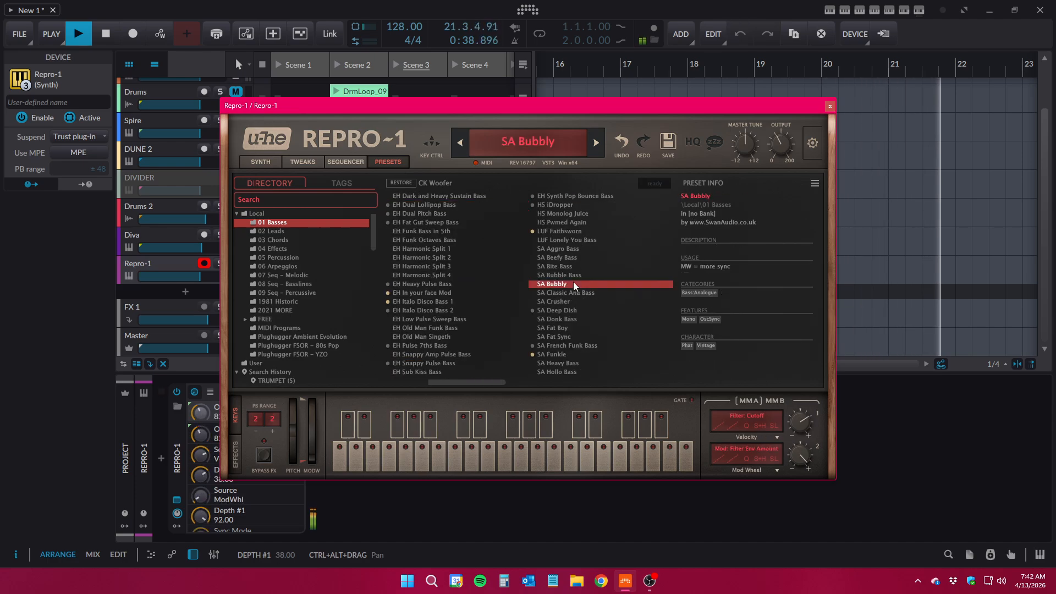
left_click(568, 275)
left_click(568, 264)
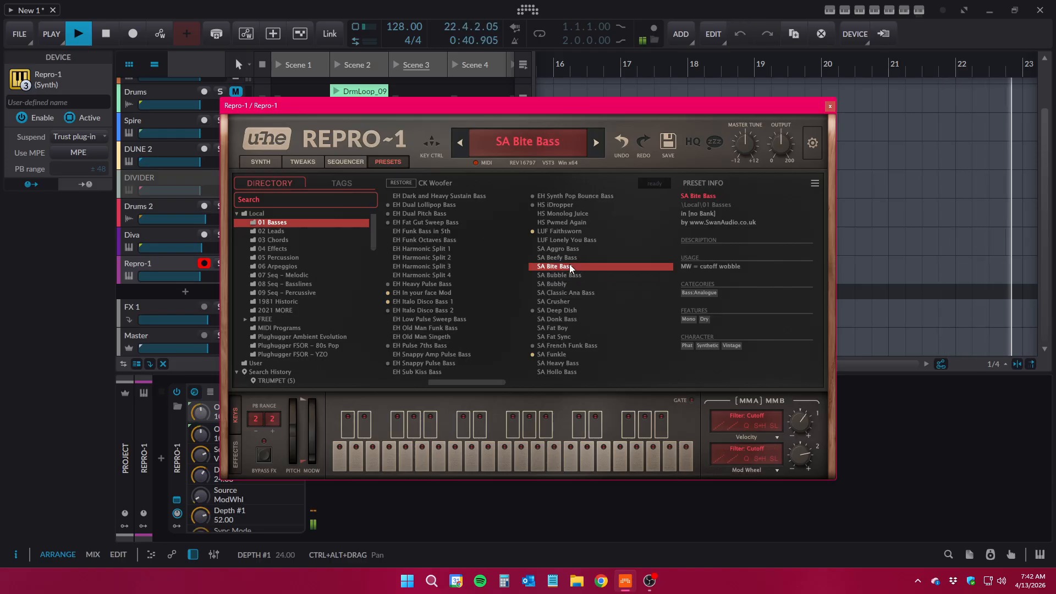
left_click(568, 257)
left_click(567, 250)
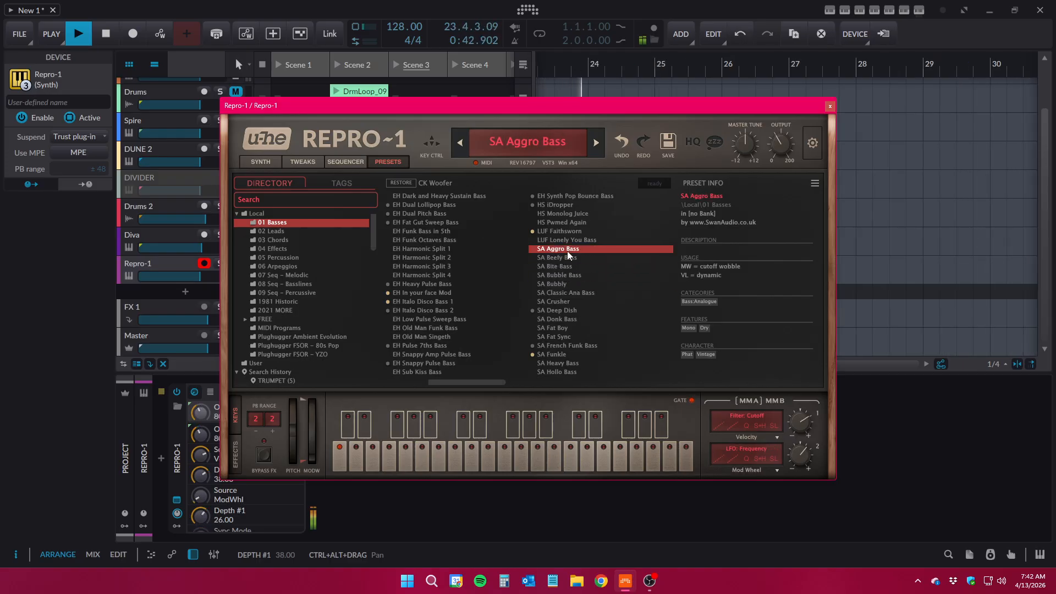
left_click(567, 242)
left_click(566, 233)
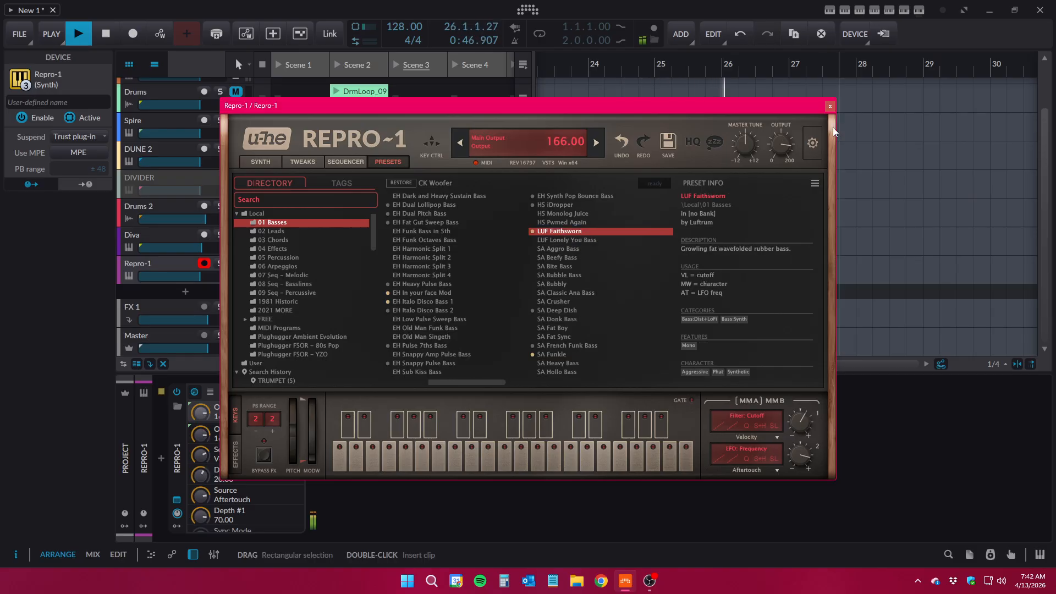
left_click(830, 105)
Regenerate the Dark Techno bass pattern in Repro-1's Scene 3 clip
left_click(412, 260)
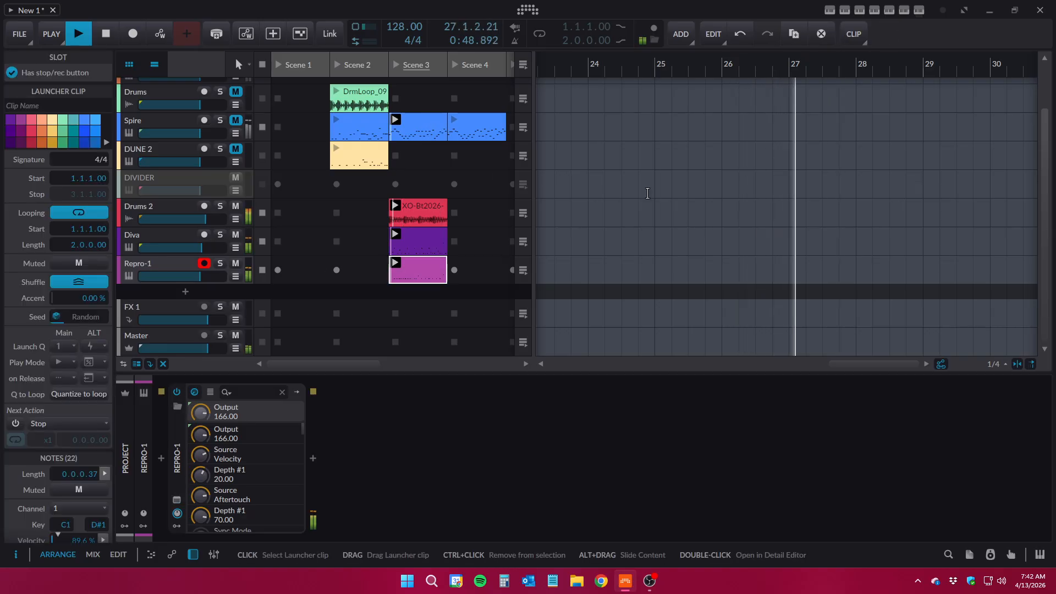
left_click(890, 10)
left_click(811, 270)
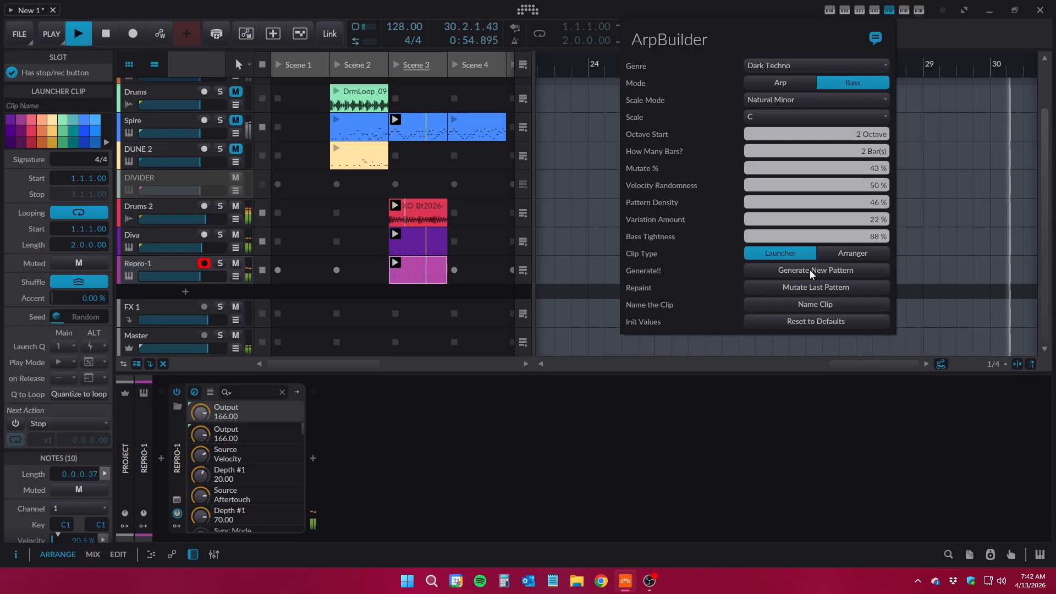
left_click(810, 269)
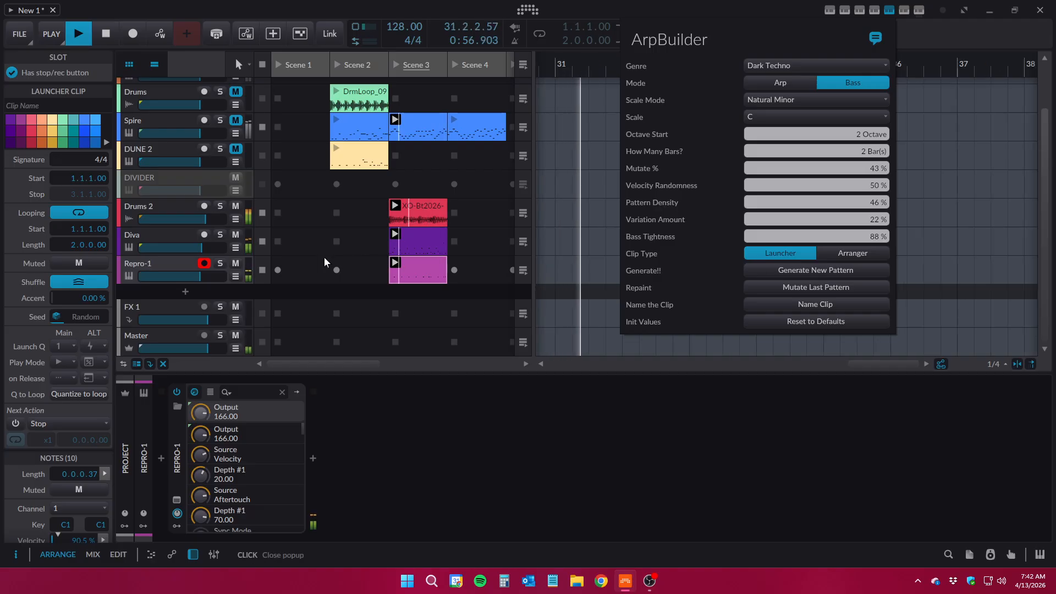
left_click(165, 261)
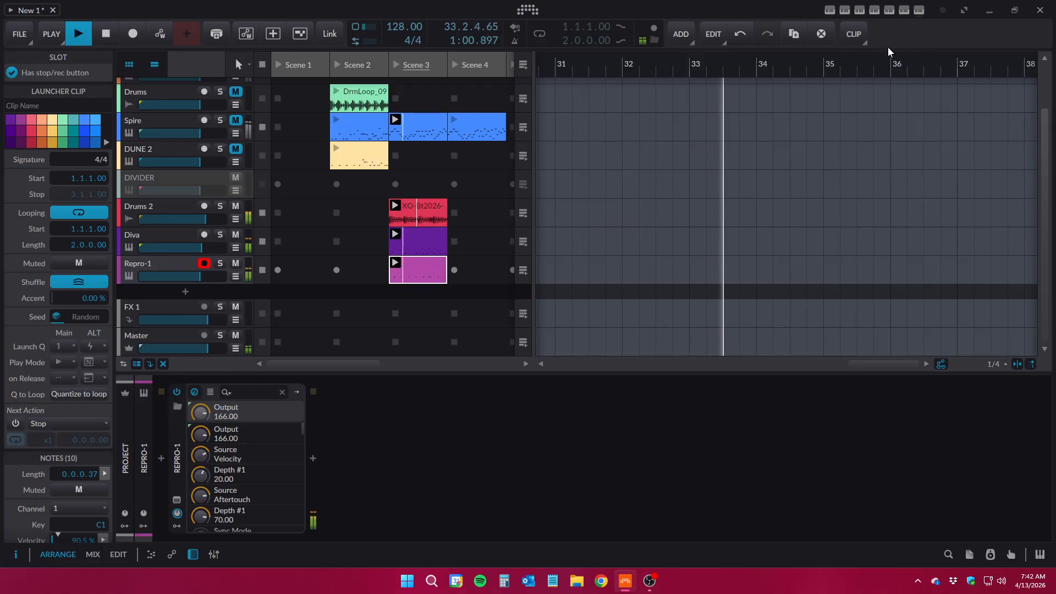
Generate a new Repro-1 bass pattern with the octave start set to 3, and raise the track's volume slightly
left_click(889, 10)
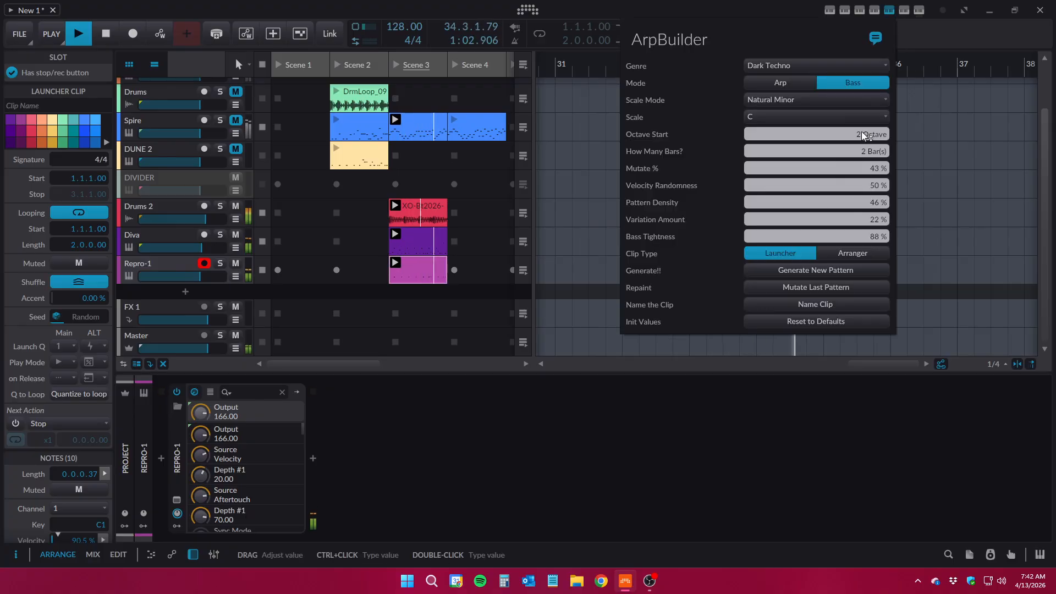
left_click(813, 266)
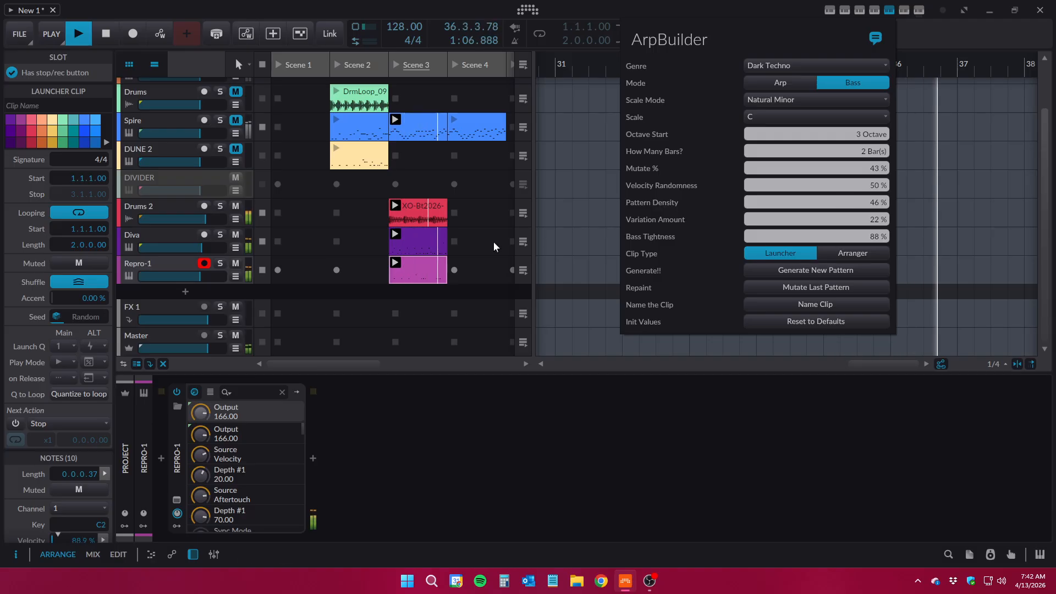
left_click(209, 280)
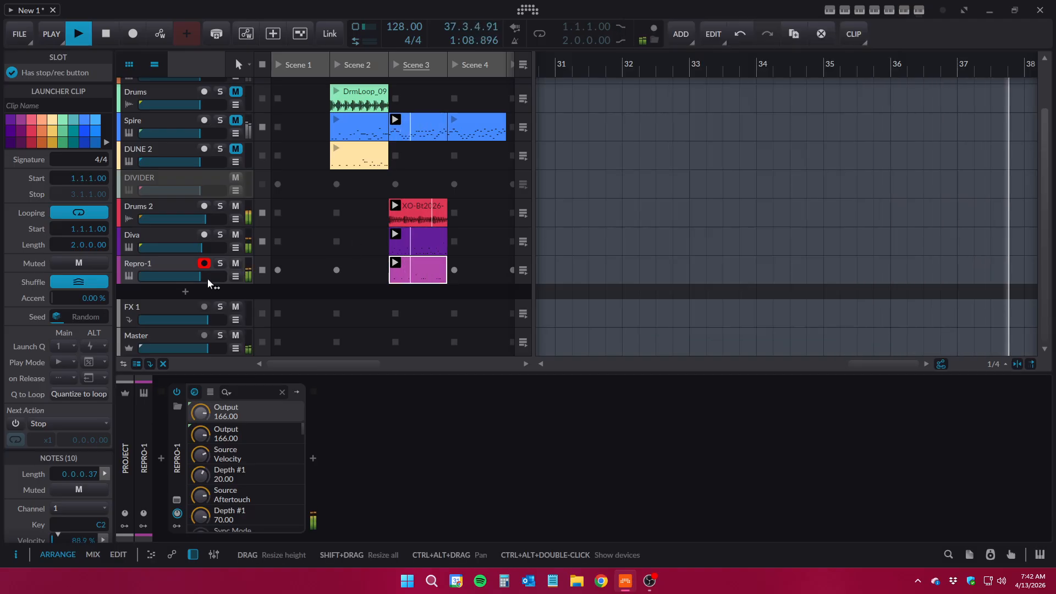
mouse_move(205, 278)
left_mouse_down()
mouse_move(206, 249)
mouse_move(204, 276)
left_mouse_up()
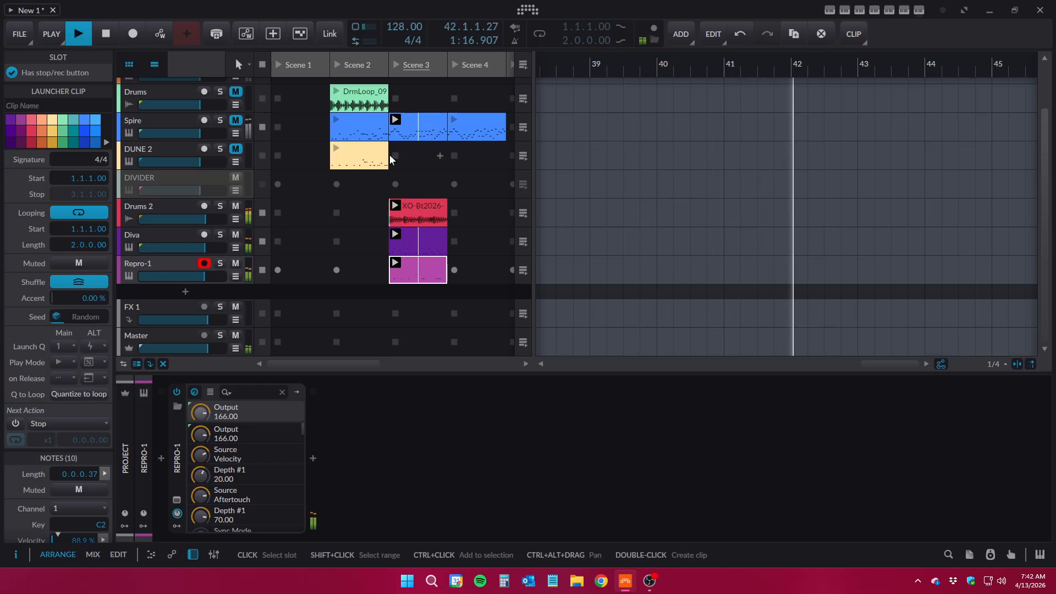
Replace the Repro-1 synth on its track with a Diva instrument
left_click(157, 268)
left_click(180, 447)
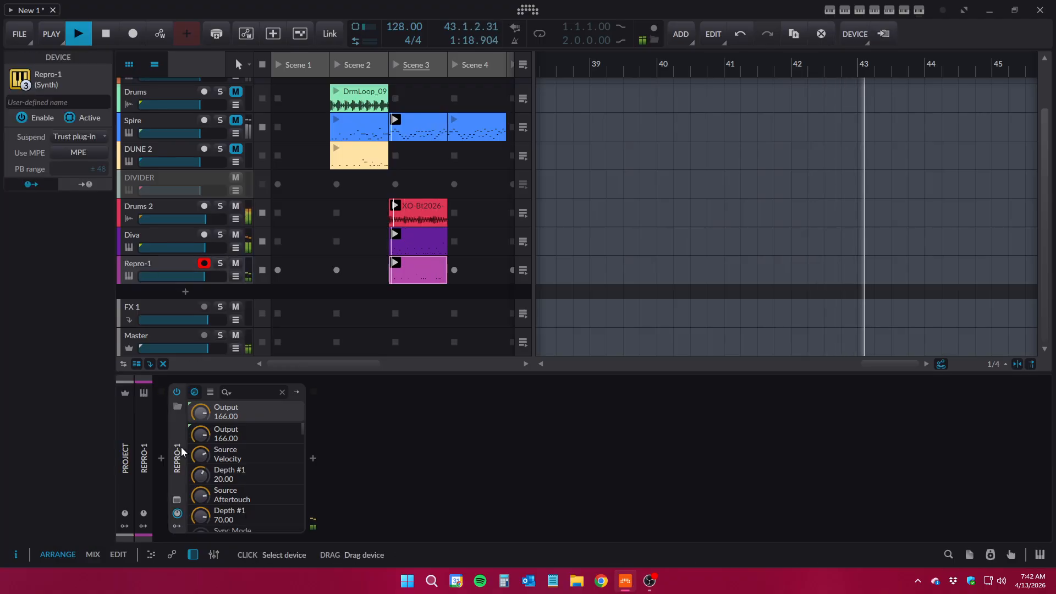
key("Delete")
left_click(161, 458)
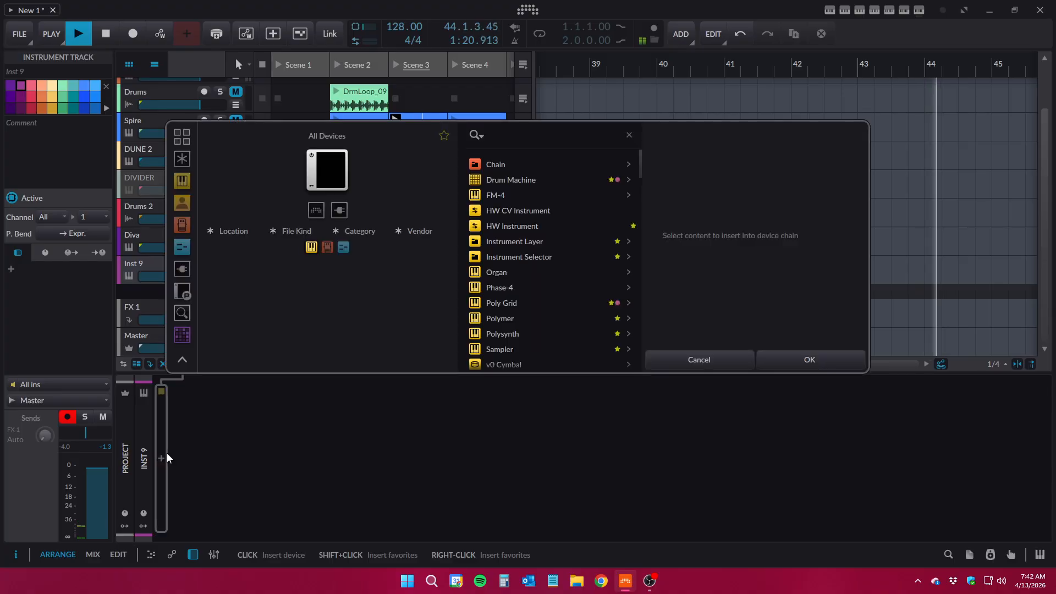
type("DIVA")
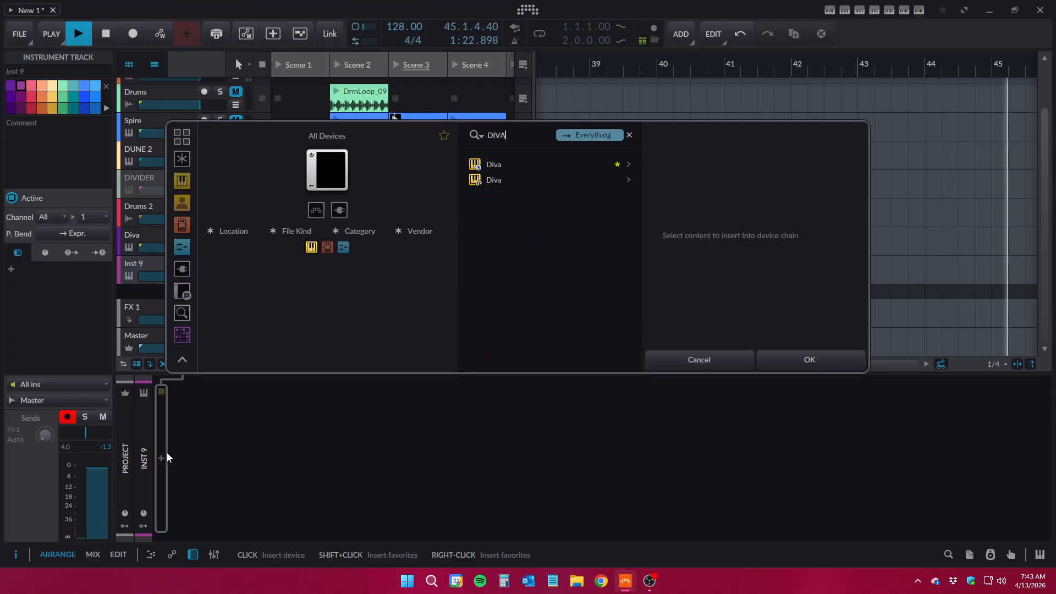
left_click(519, 161)
left_click(775, 350)
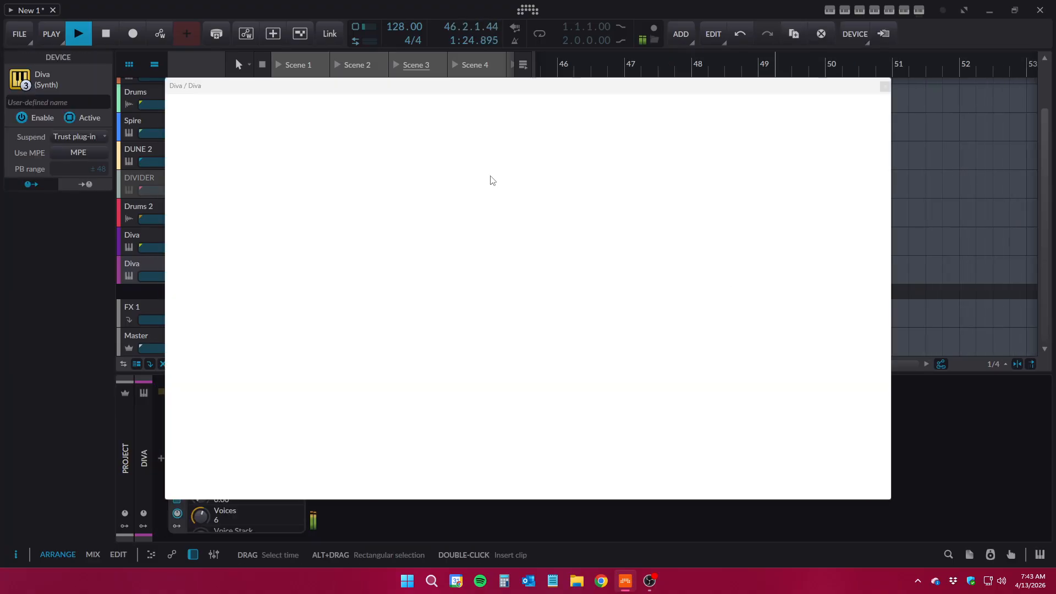
Browse the preset folders of the newly added Diva and close its window
left_click(656, 487)
scroll(265, 338, "down", 1)
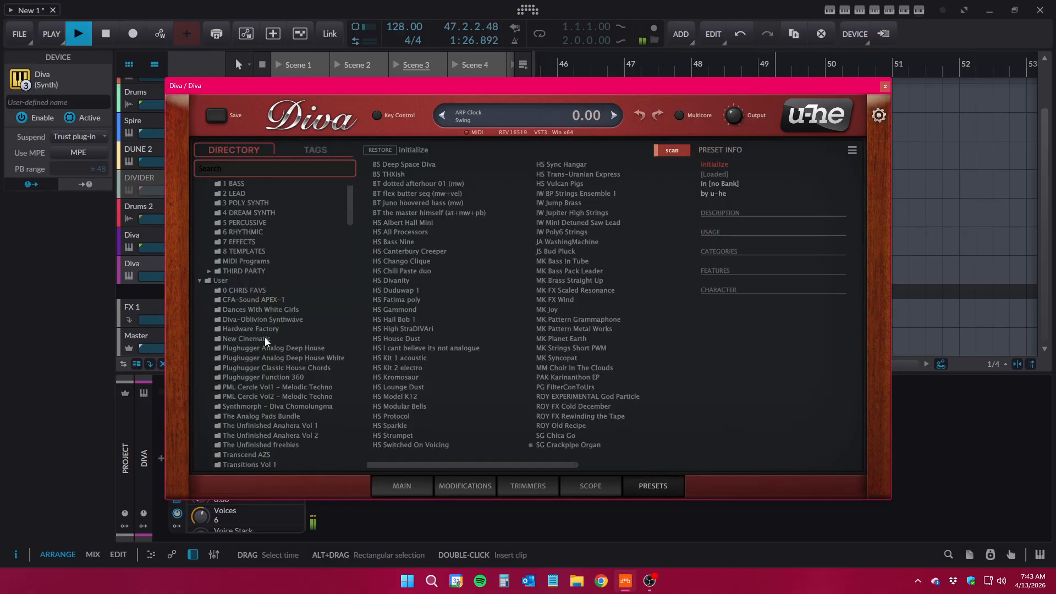
left_click(885, 88)
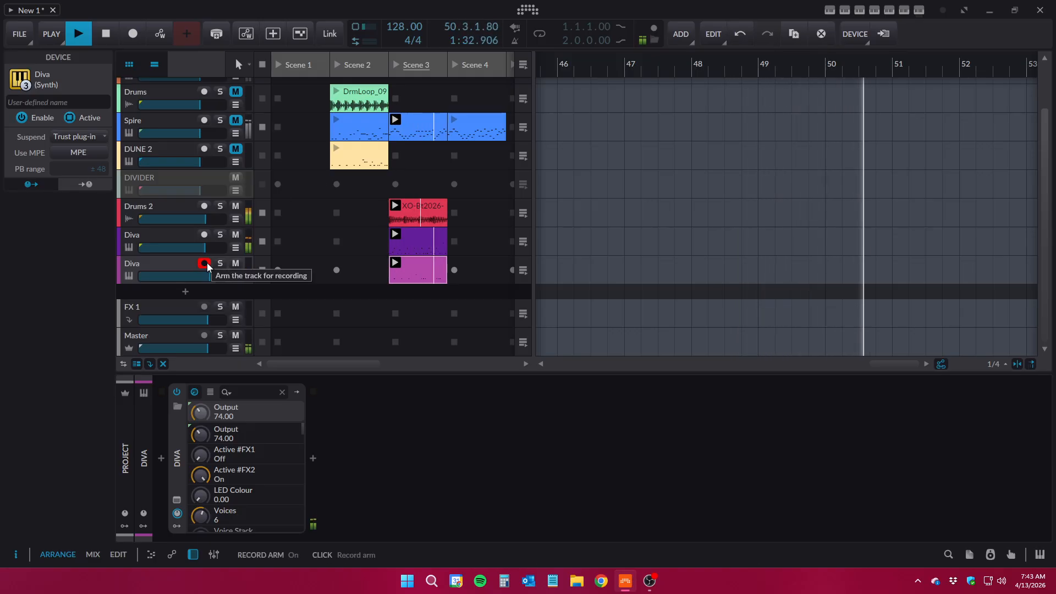
Generate an Arp pattern in F# Phrygian for the first Diva track's Scene 3 clip using ArpBuilder
left_click(417, 241)
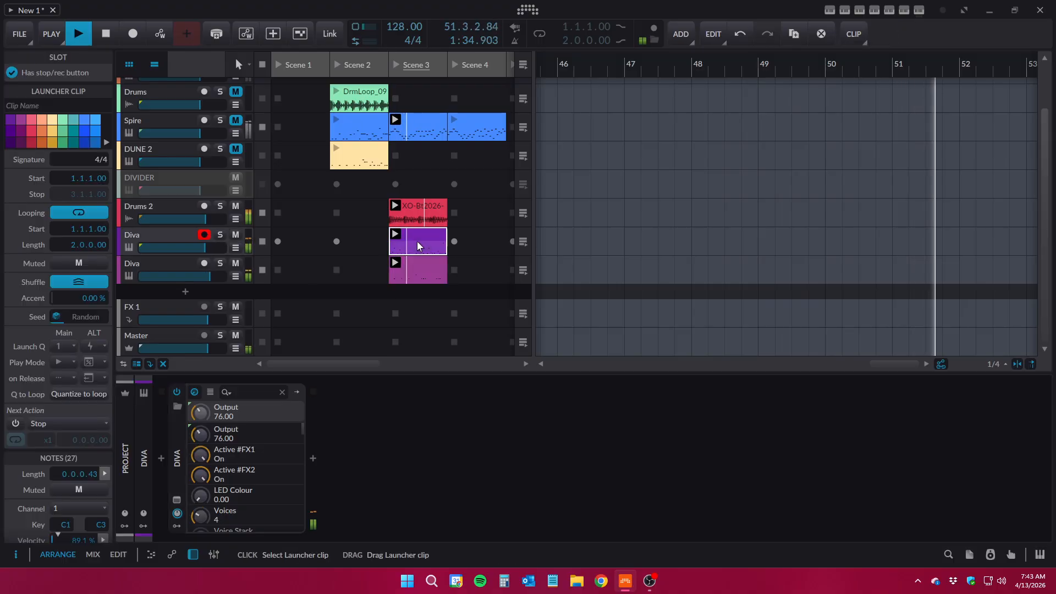
left_click(891, 10)
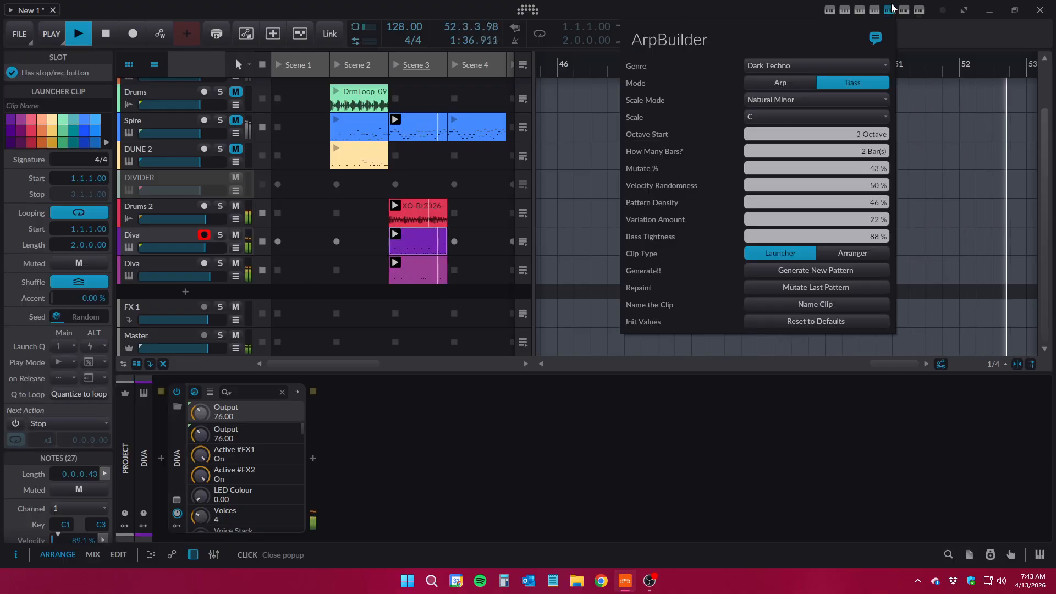
left_click(789, 83)
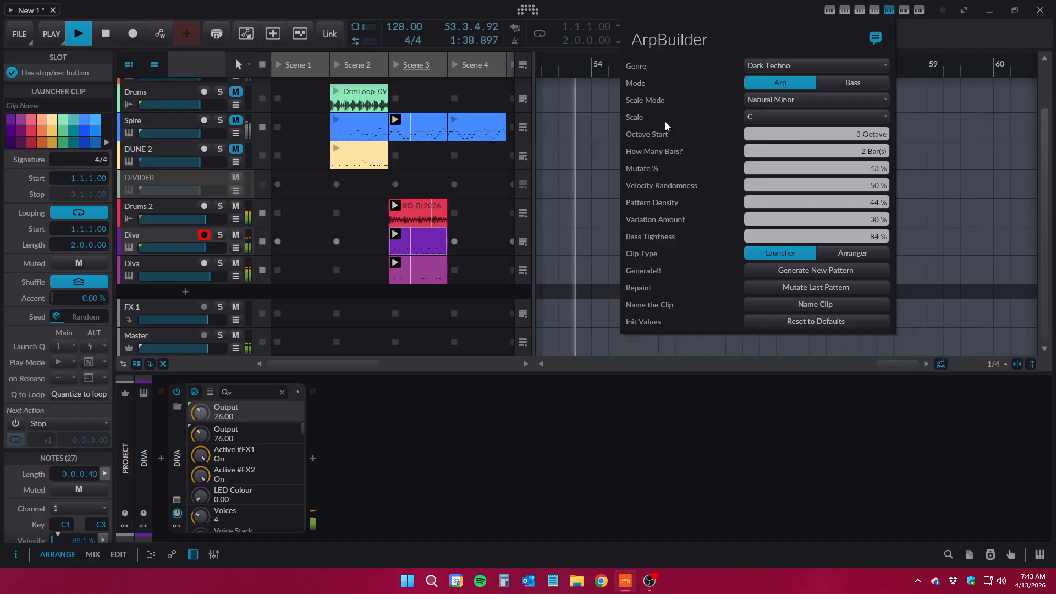
left_click(428, 241)
left_click(893, 9)
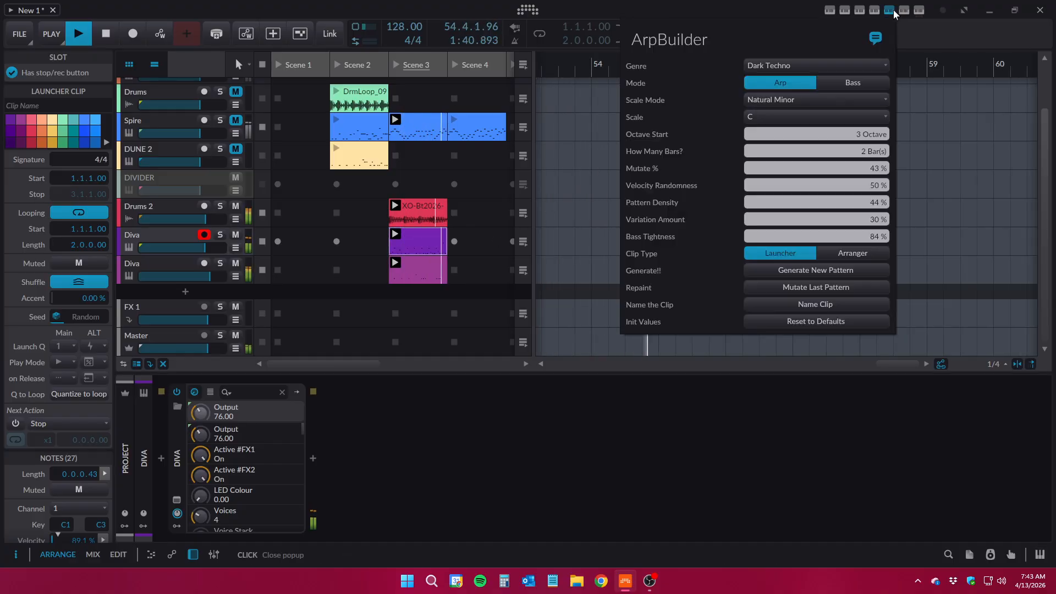
left_click(800, 98)
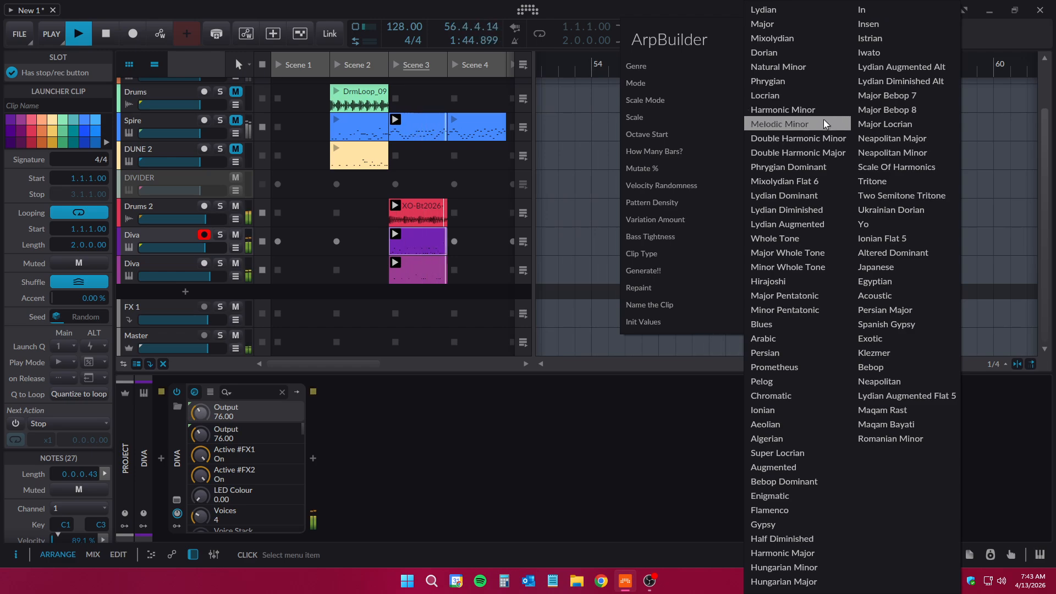
left_click(808, 80)
left_click(802, 115)
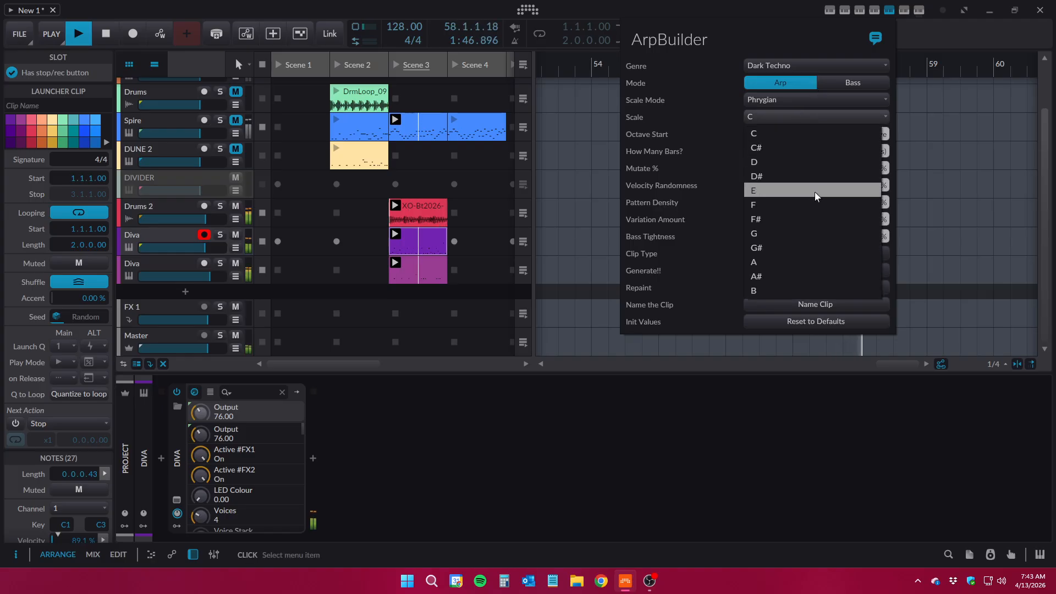
left_click(813, 218)
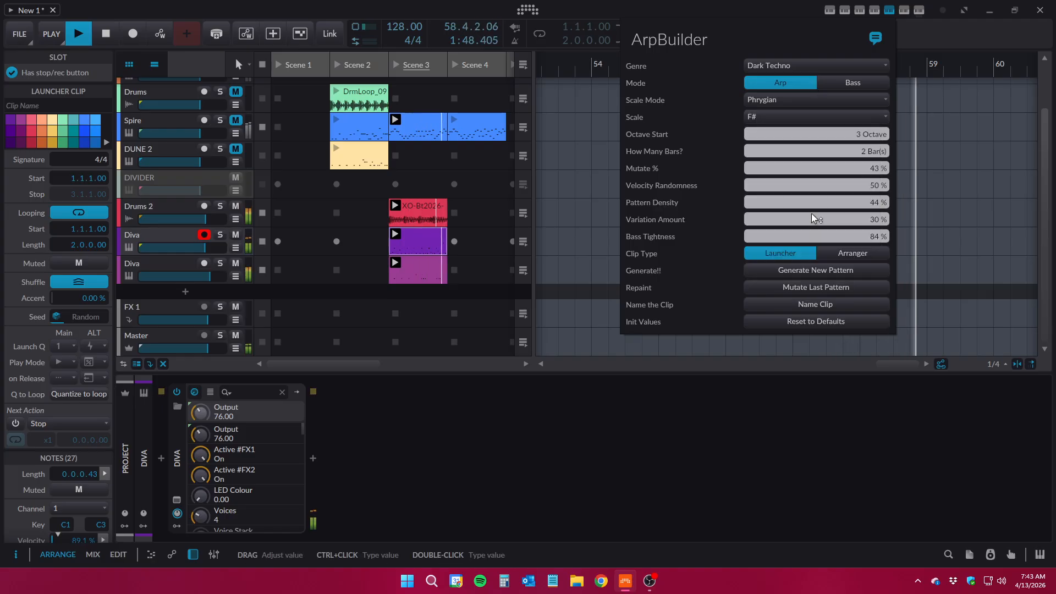
left_click(804, 270)
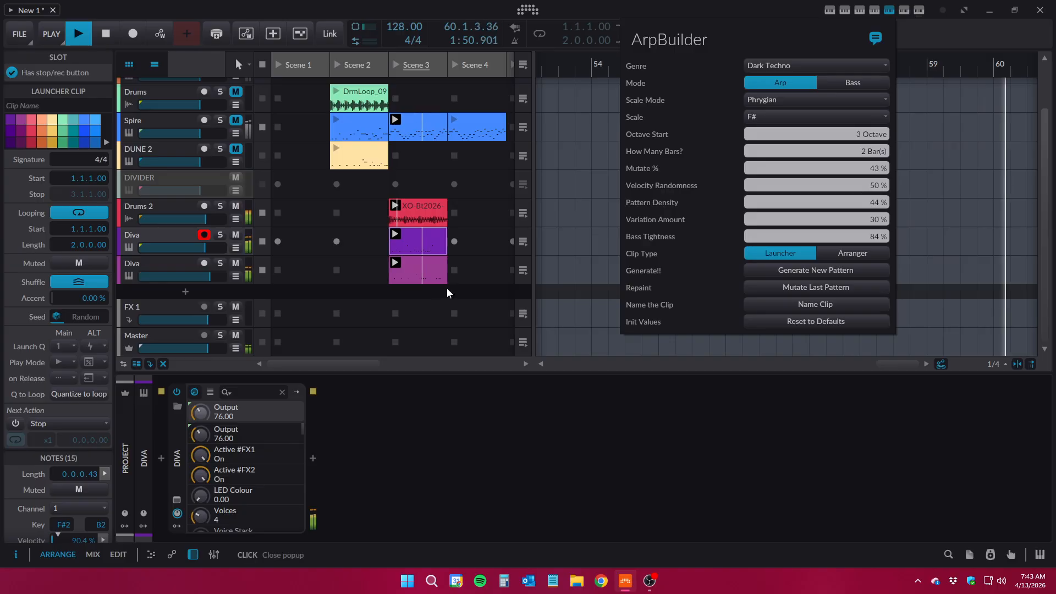
Generate a new F# Phrygian bass pattern in the second Diva track's Scene 3 clip with the octave start set to 2
left_click(424, 280)
left_click(431, 279)
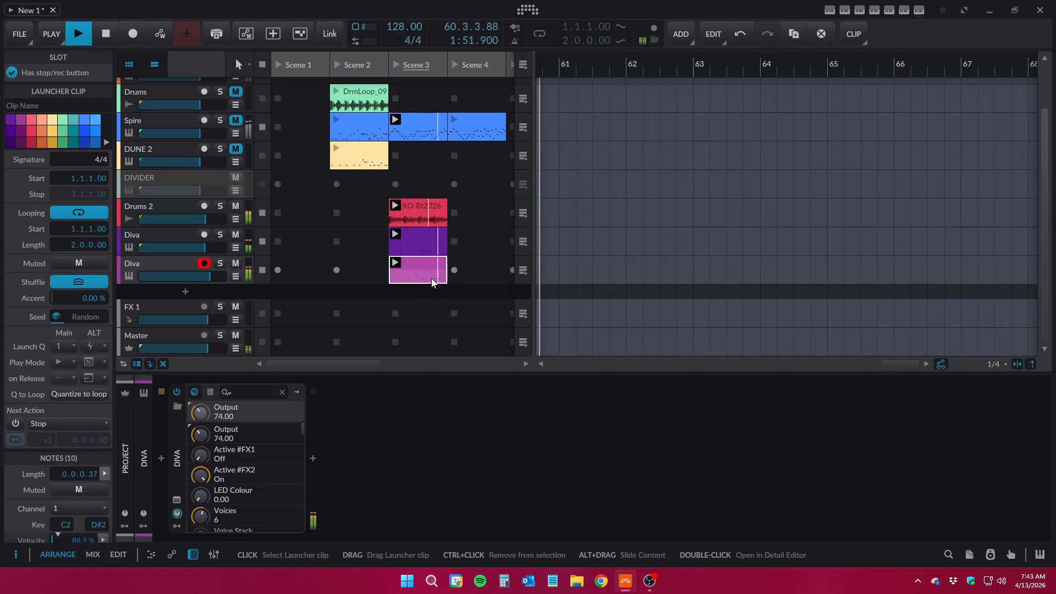
left_click(889, 9)
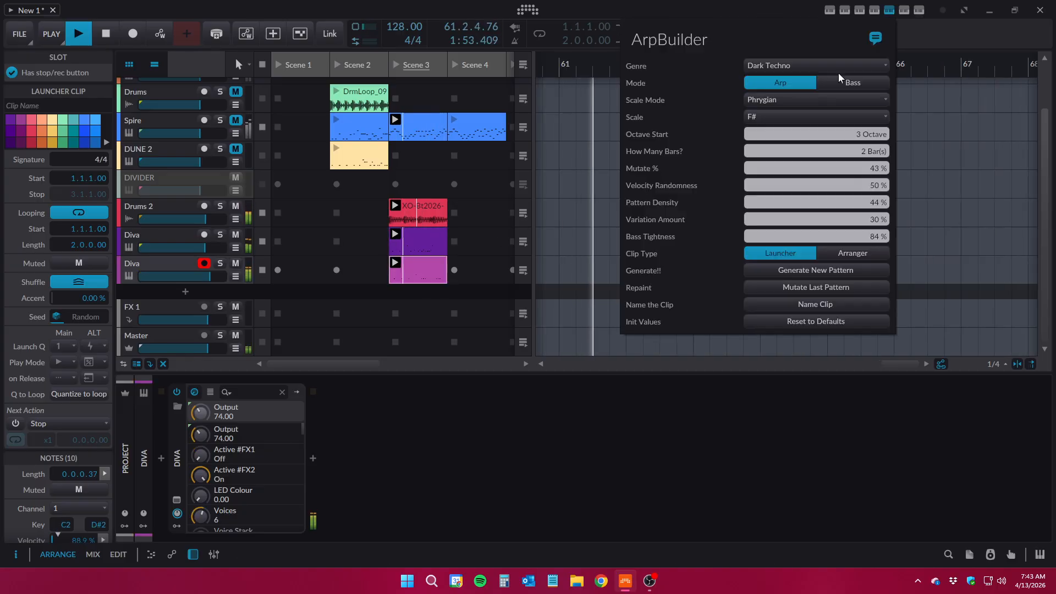
left_click(811, 270)
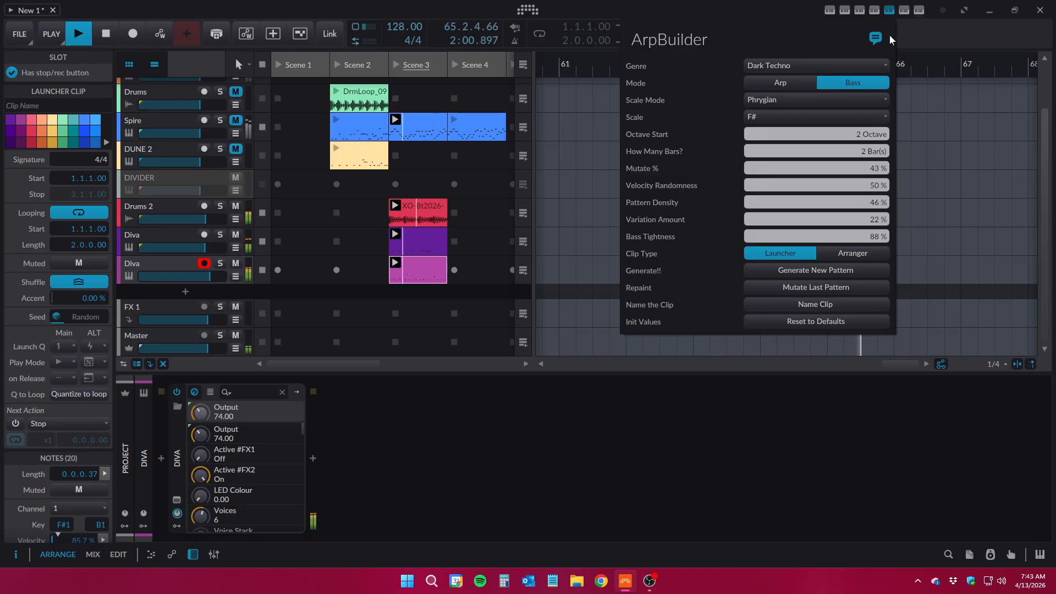
left_click(890, 10)
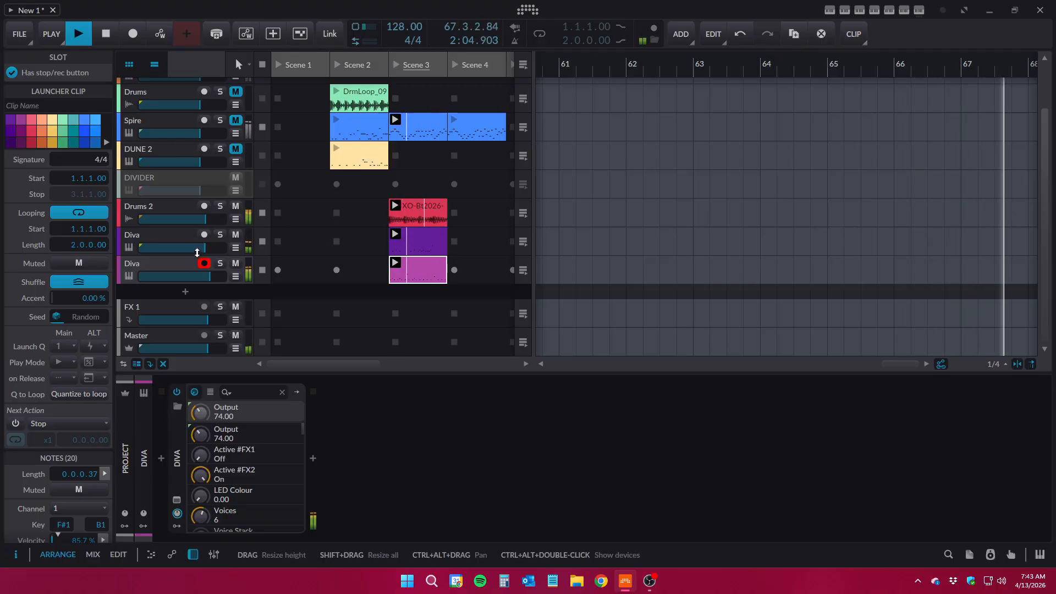
Mute the Drums 2 track briefly to compare, unmute it, and raise its volume slightly
left_click(236, 207)
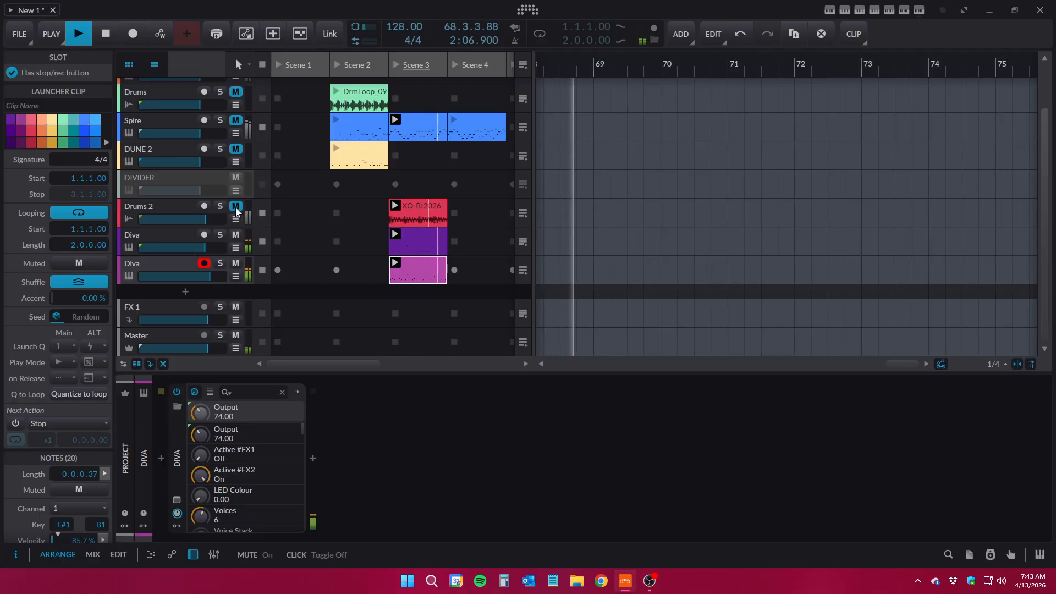
left_click(236, 207)
left_click_drag(216, 220, 221, 219)
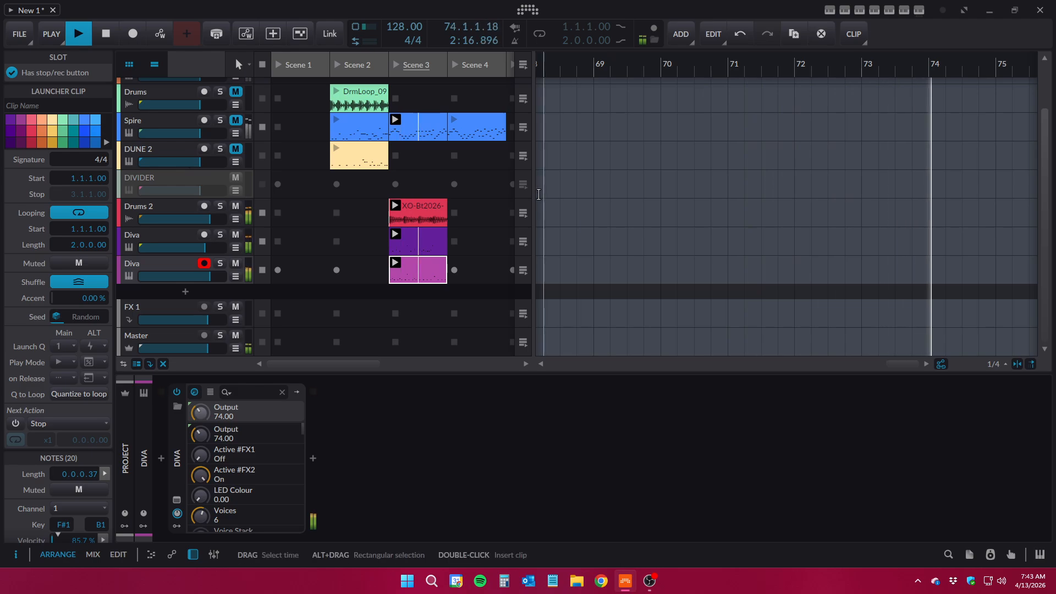
Widen the clip launcher, create a Scene 4 clip on the first Diva track, and generate a bass pattern in it
left_click_drag(534, 194, 749, 193)
left_click(484, 241)
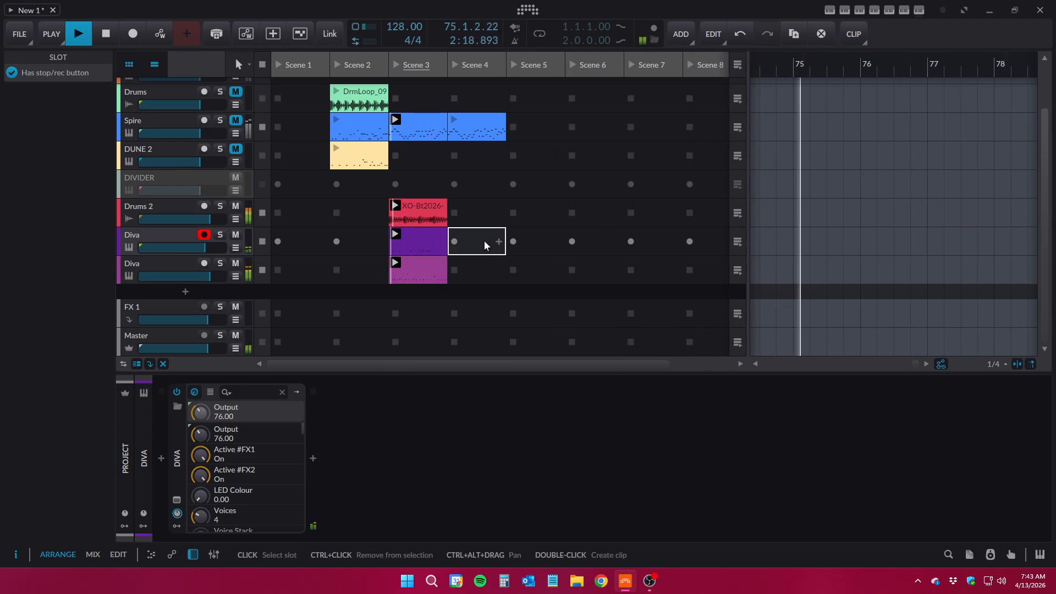
double_click(484, 241)
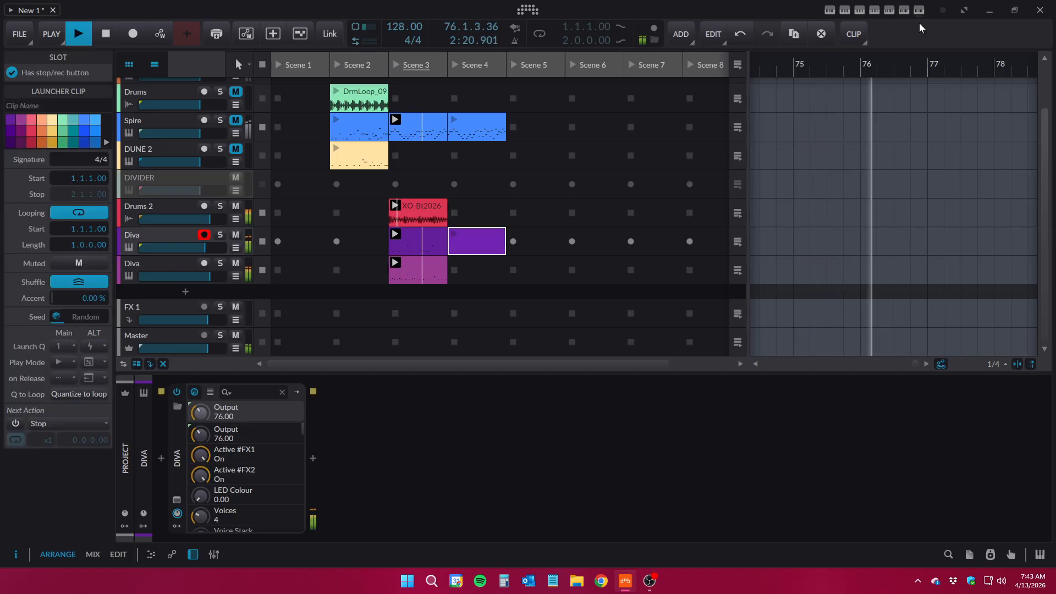
left_click(888, 10)
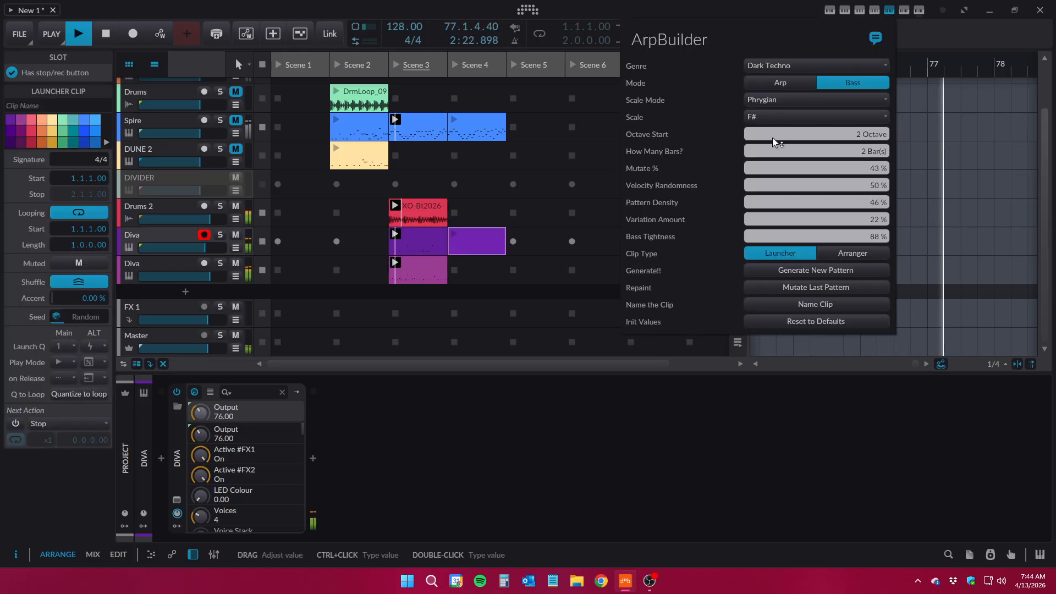
left_click(482, 243)
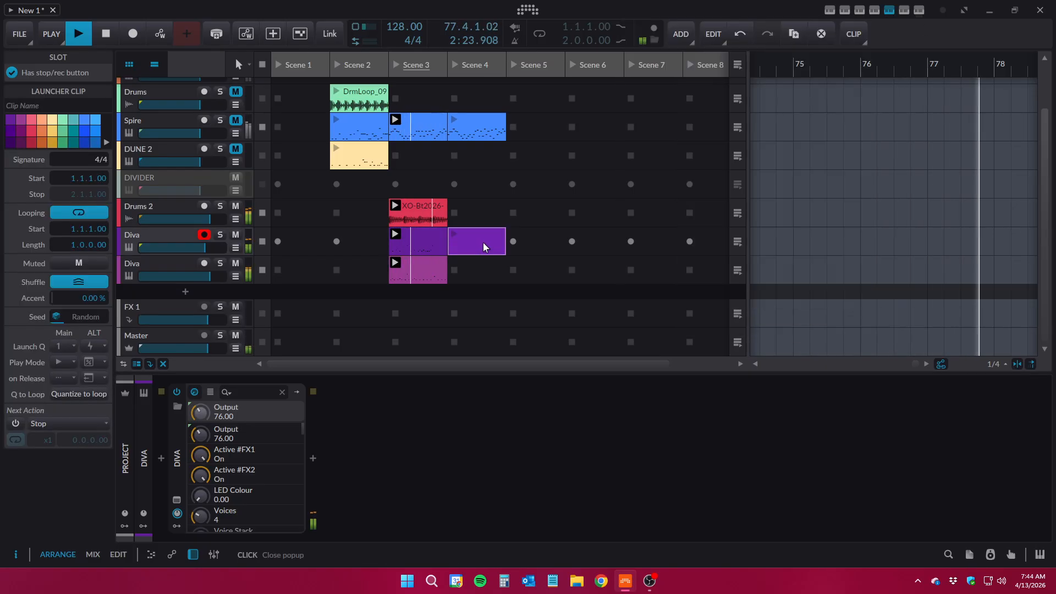
left_click(889, 10)
left_click(812, 273)
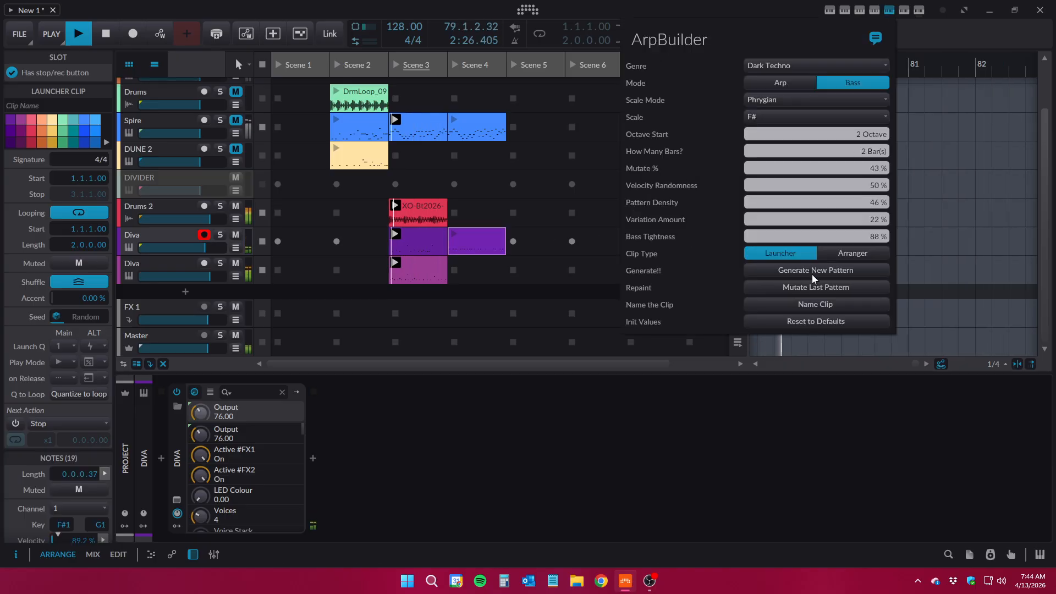
Move the new bass clip to the second Diva track's Scene 4 slot and create empty Scene 4 and Scene 5 clips on the first Diva track
left_click(546, 243)
left_click_drag(484, 242, 479, 265)
double_click(479, 232)
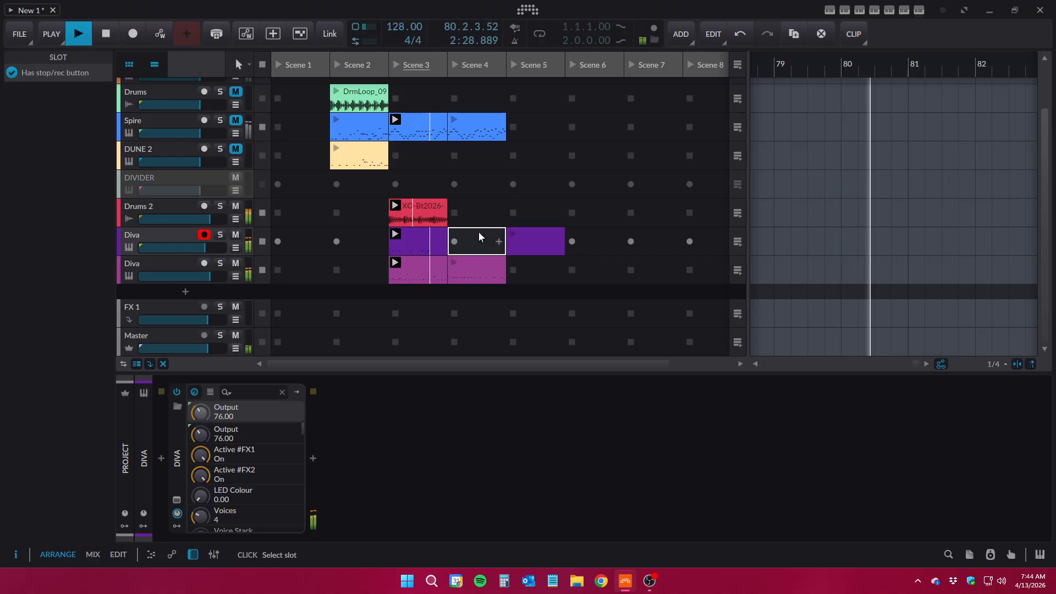
Generate separate F# Phrygian Arp patterns in the first Diva track's Scene 4 and Scene 5 clips
left_click(889, 10)
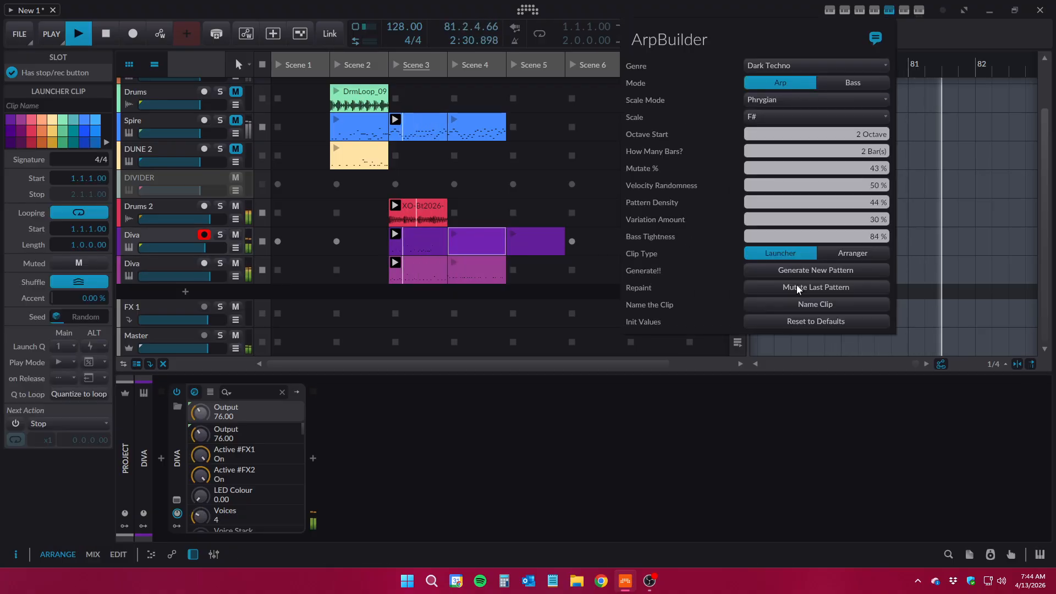
left_click(800, 270)
left_click(551, 244)
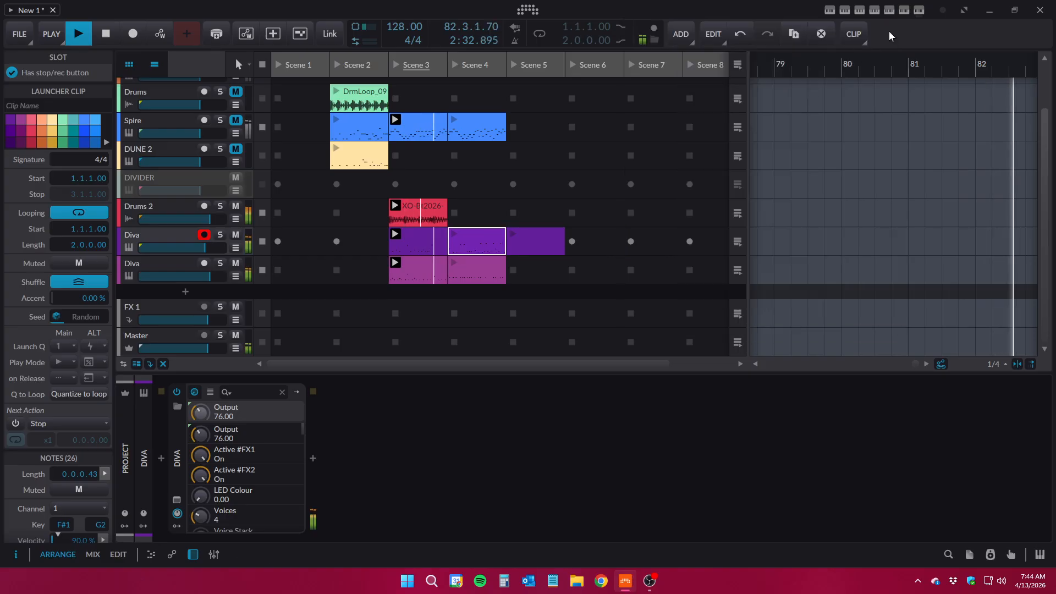
left_click(537, 237)
left_click(889, 12)
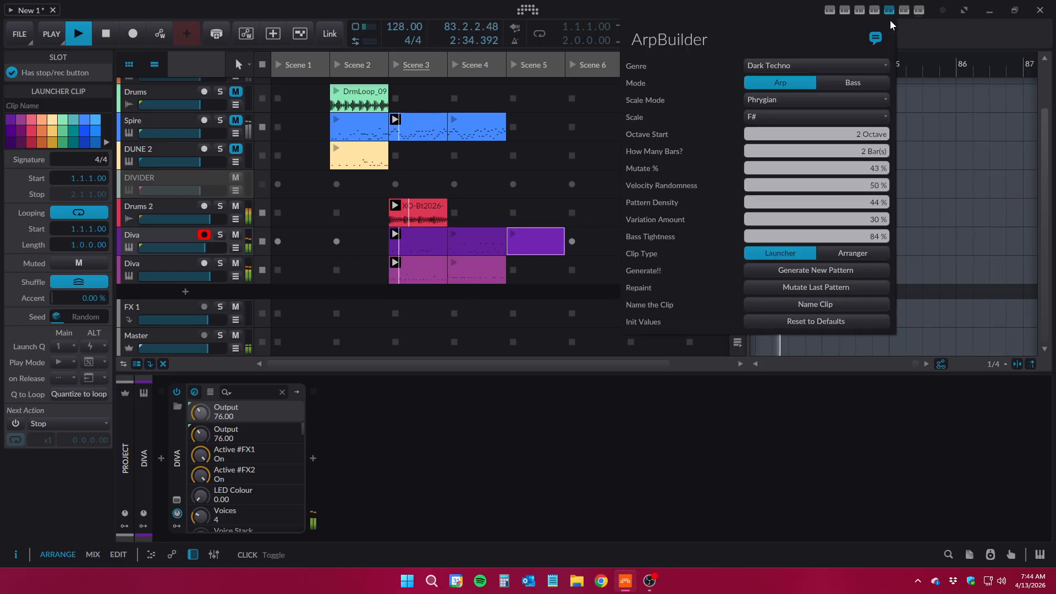
left_click(808, 268)
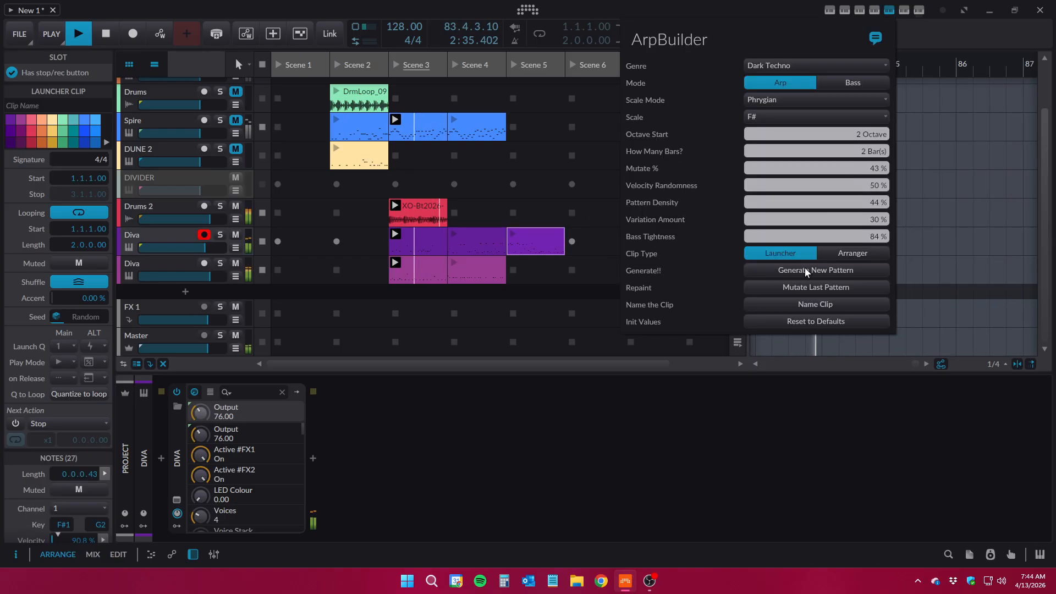
Launch the Scene 4 clips on both Diva tracks, followed by the first Diva track's Scene 5 clip
left_click(453, 237)
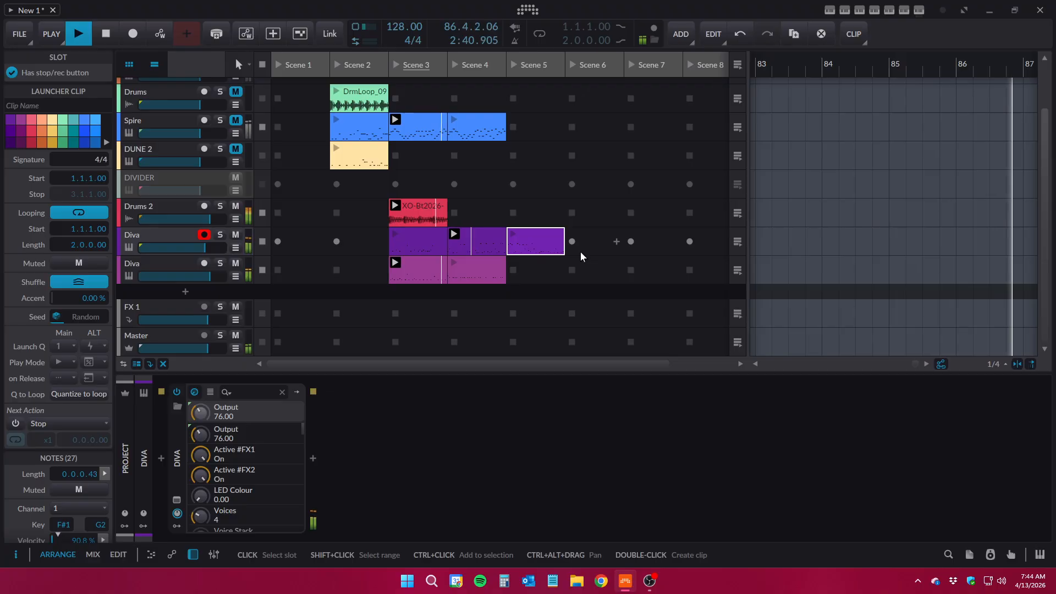
left_click(454, 262)
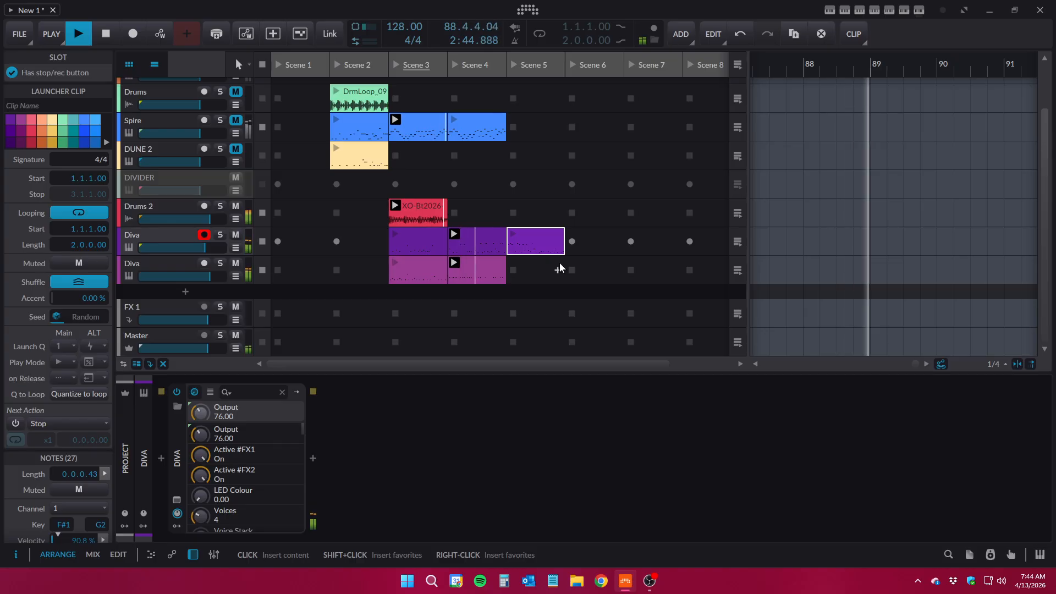
left_click(489, 271)
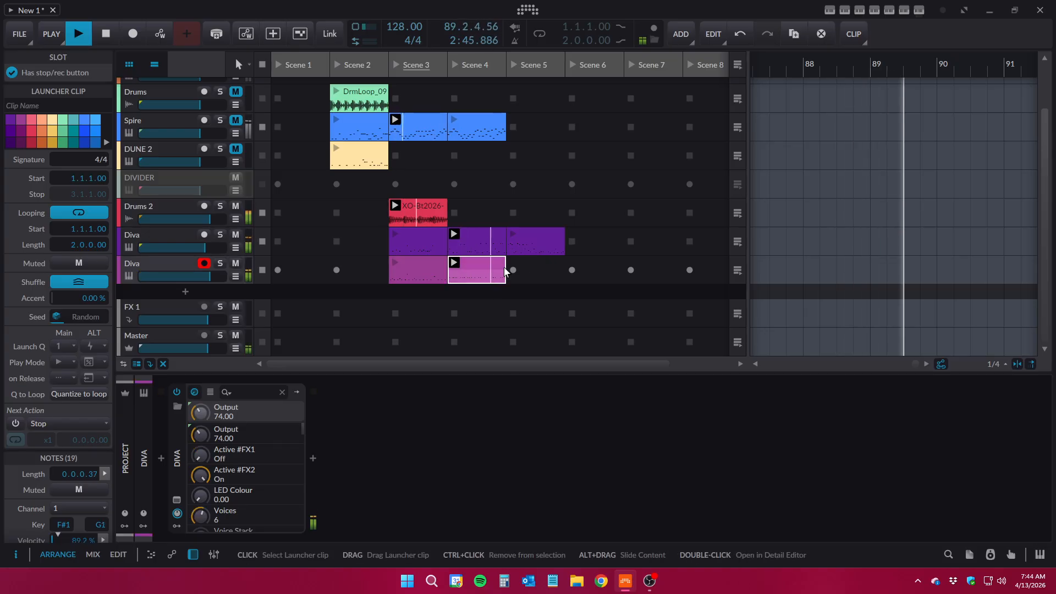
left_click(513, 235)
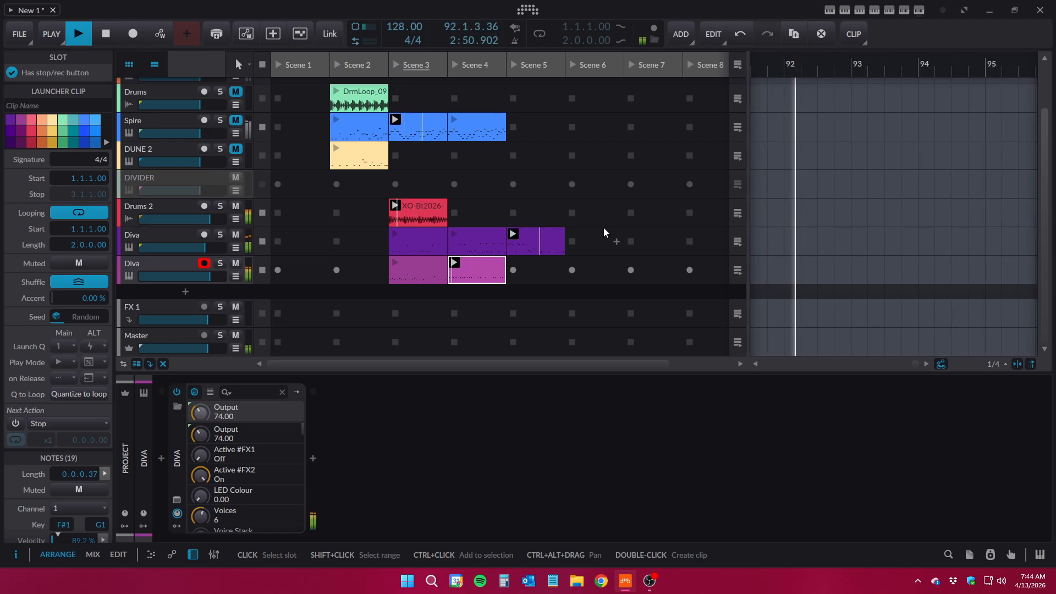
Set the mutate amount to 55% and mutate the Arp pattern in the first Diva track's Scene 5 clip twice
left_click(536, 242)
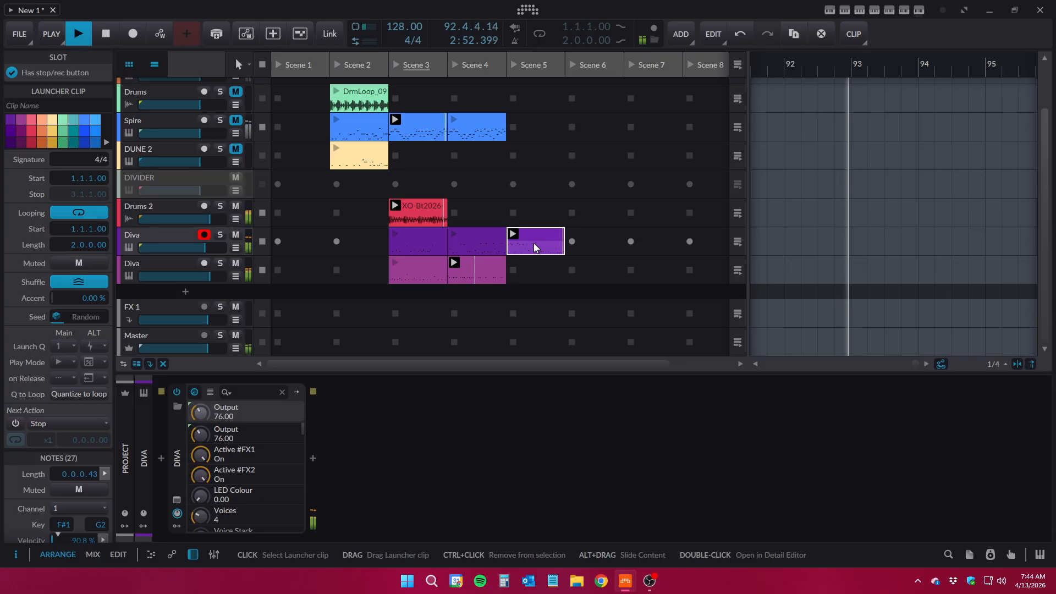
left_click(890, 11)
left_click_drag(878, 169, 878, 154)
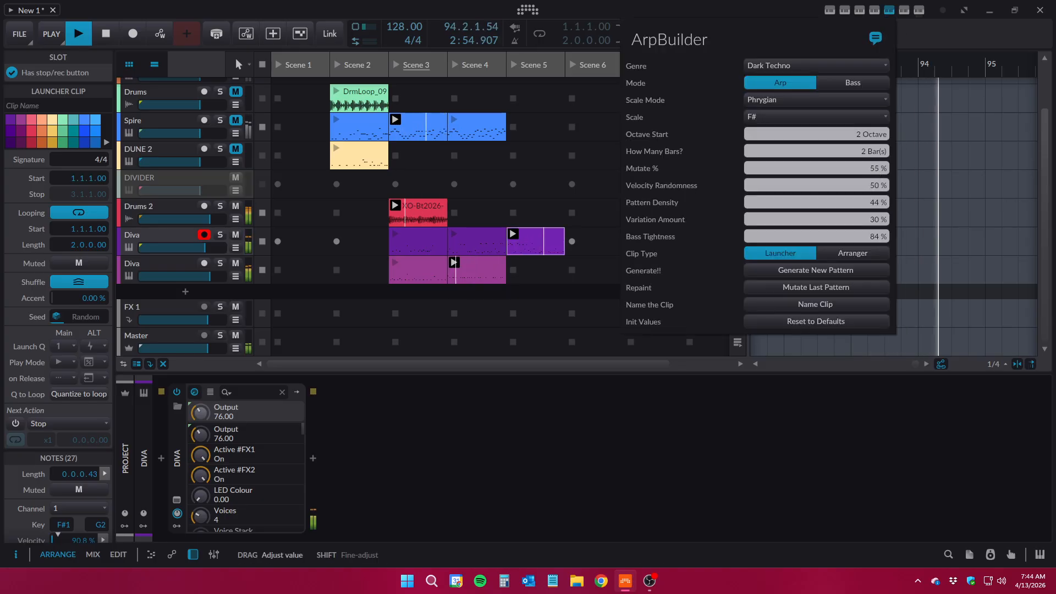
left_click(810, 287)
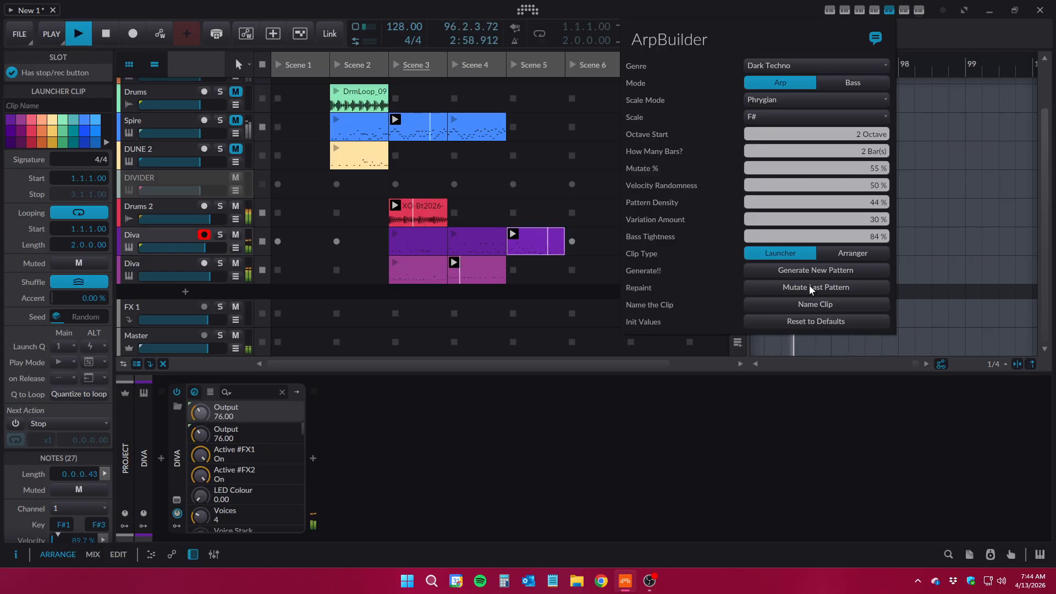
left_click(810, 287)
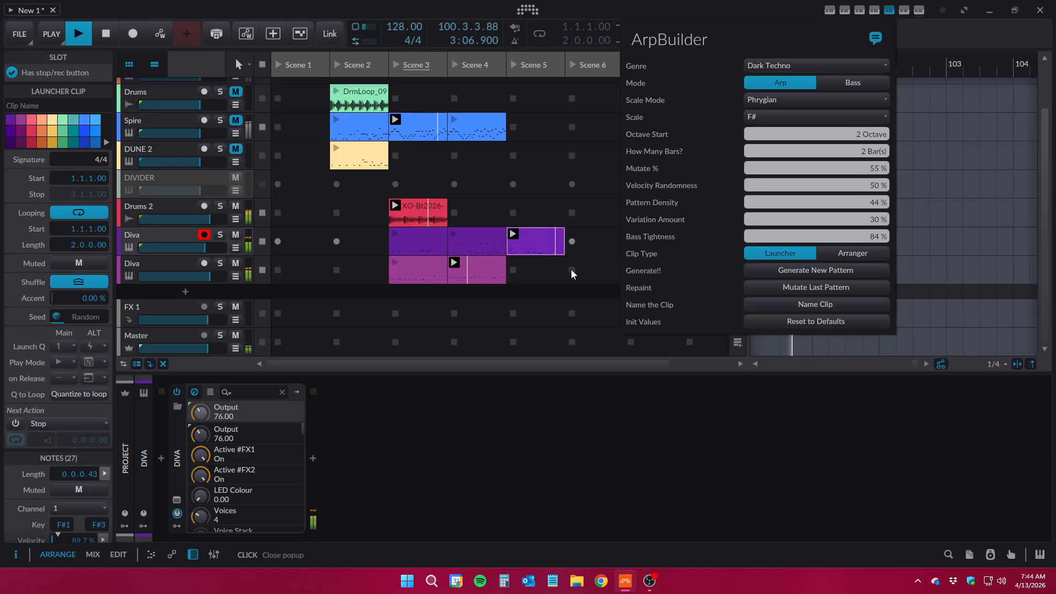
left_click(888, 10)
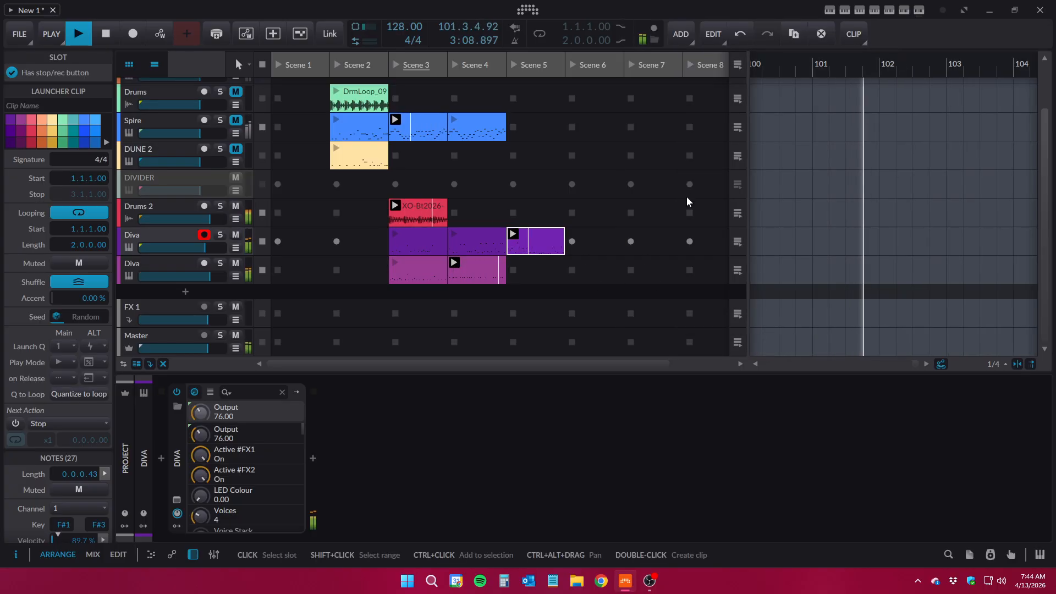
left_click(649, 581)
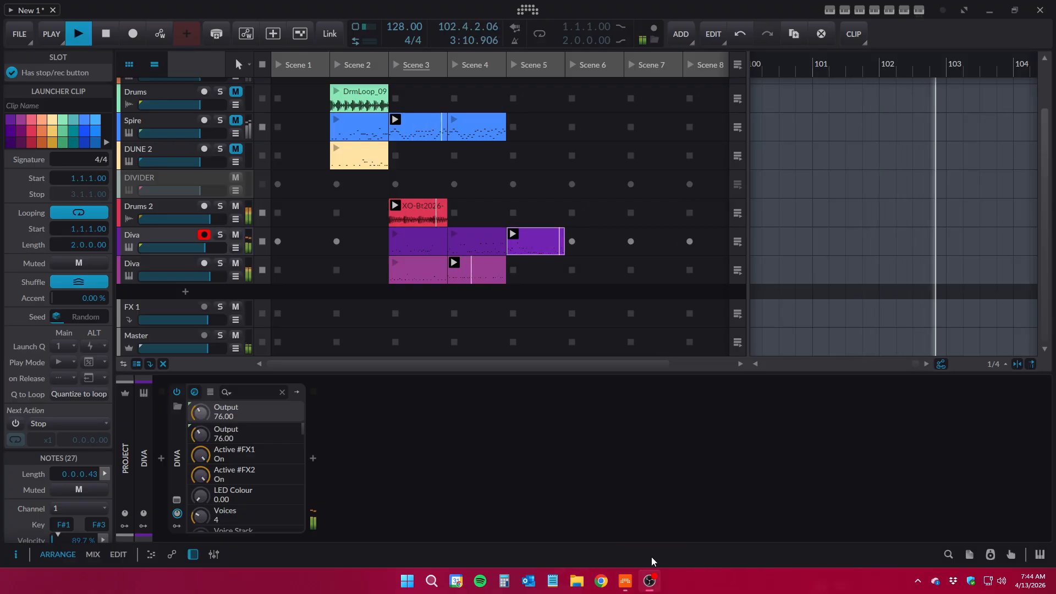